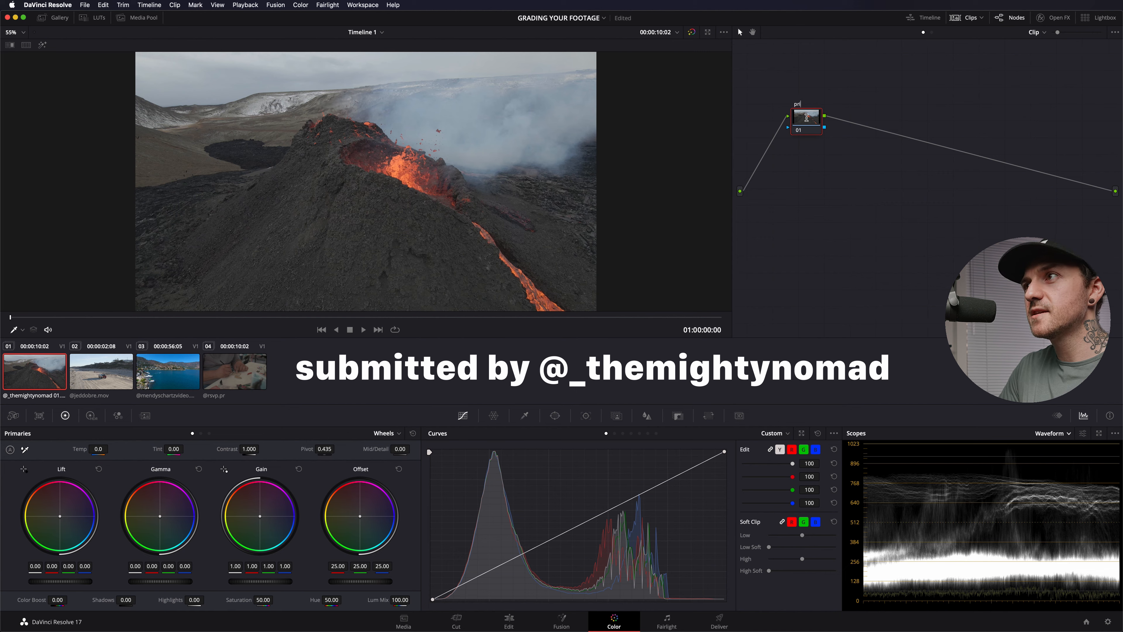
# Shape a gentle S-curve on the first node's custom curve, lowering the shadows and slightly raising the highlights
pyautogui.moveTo(493, 569); pyautogui.dragTo(493, 585)
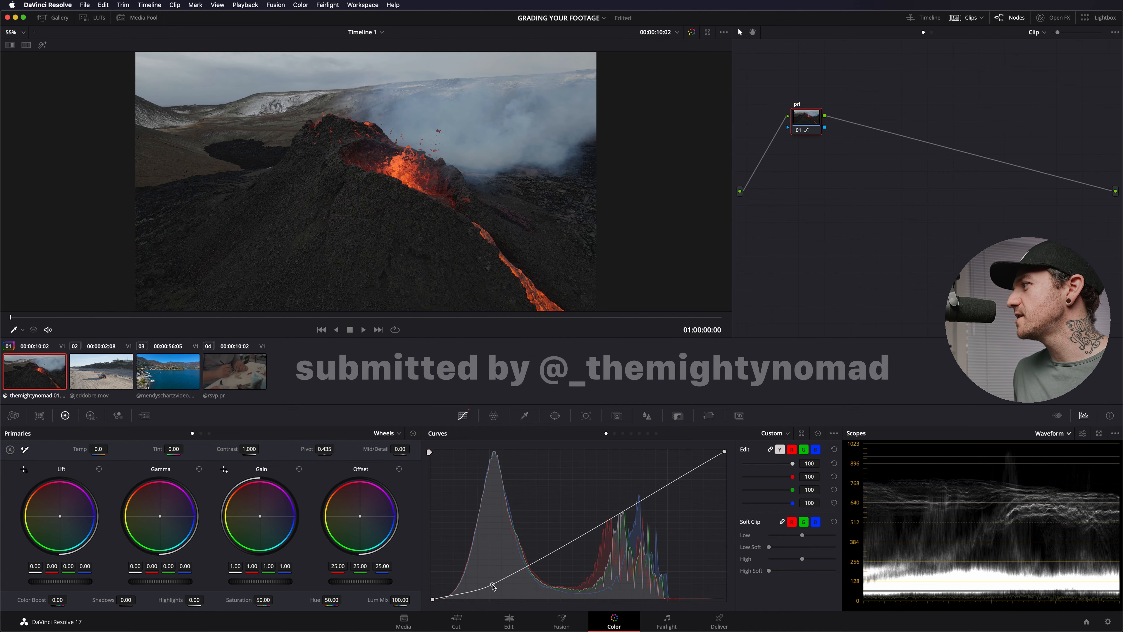
pyautogui.moveTo(634, 506); pyautogui.dragTo(634, 498)
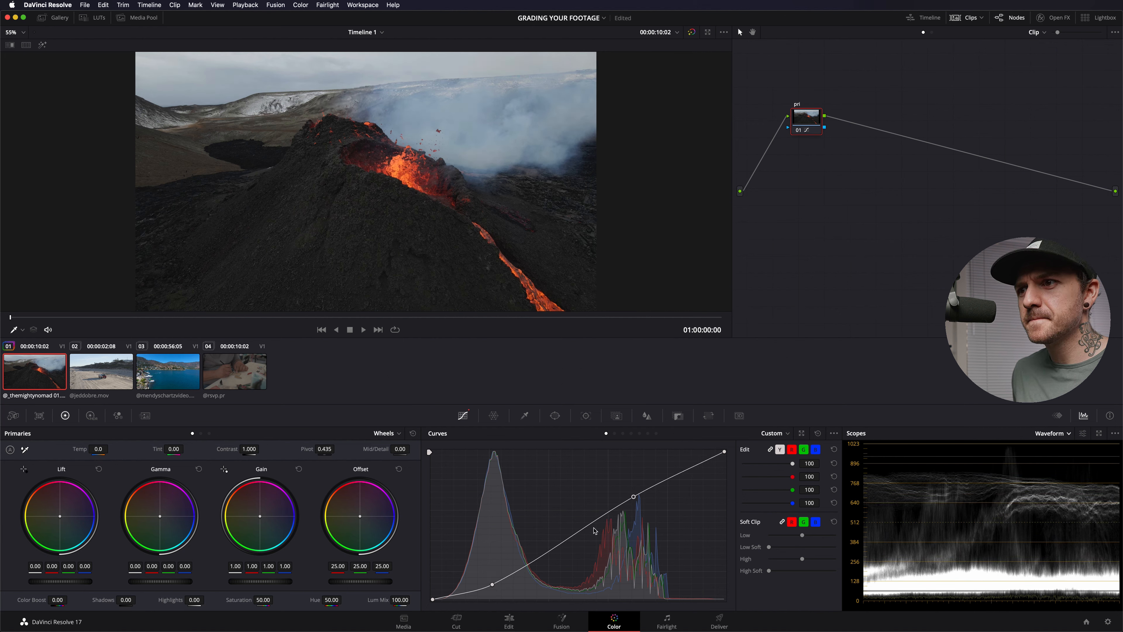
pyautogui.click(492, 584)
pyautogui.moveTo(493, 584); pyautogui.dragTo(495, 584)
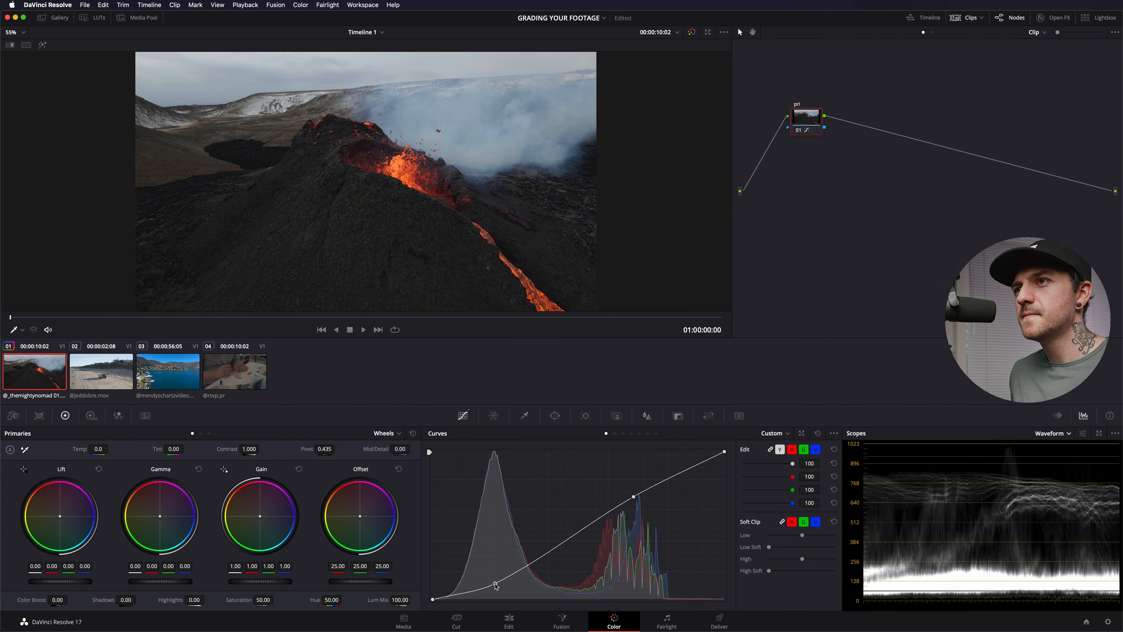
pyautogui.moveTo(495, 584); pyautogui.dragTo(496, 583)
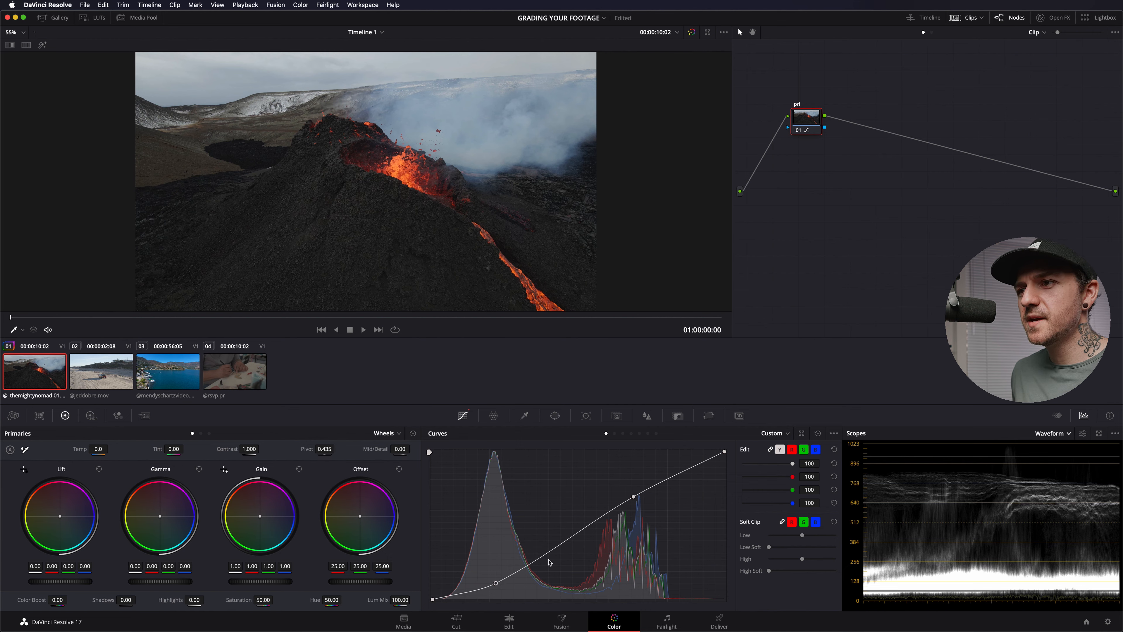
pyautogui.moveTo(635, 496); pyautogui.dragTo(635, 496)
# Add a serial node after the first one and label it "color"
pyautogui.hotkey('alt', 's')
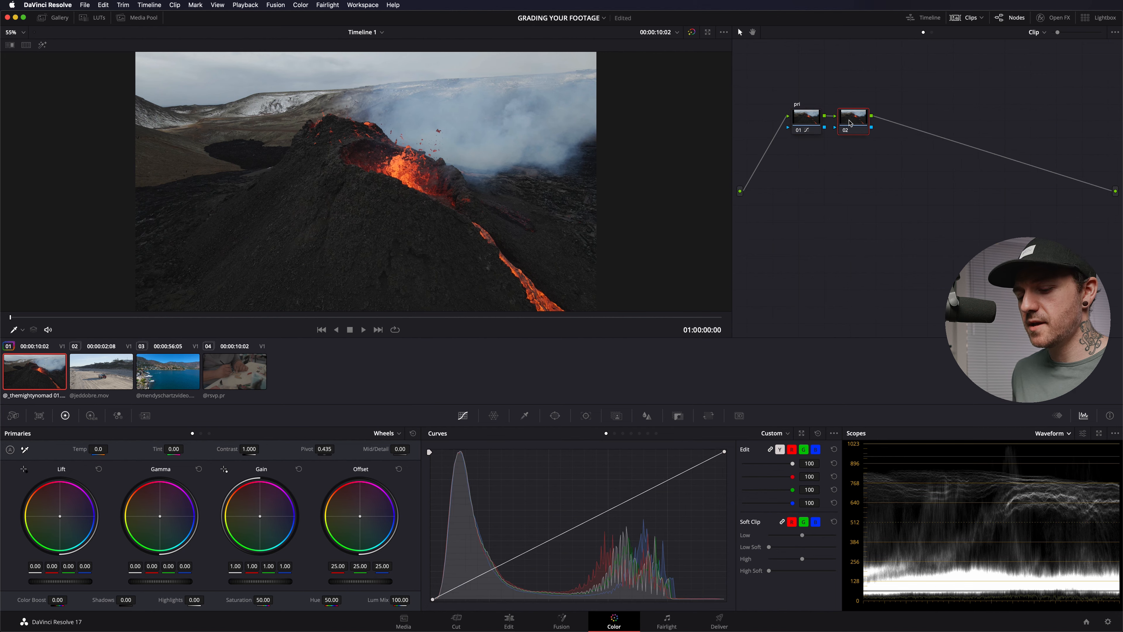
pyautogui.write('color')
pyautogui.press('Return')
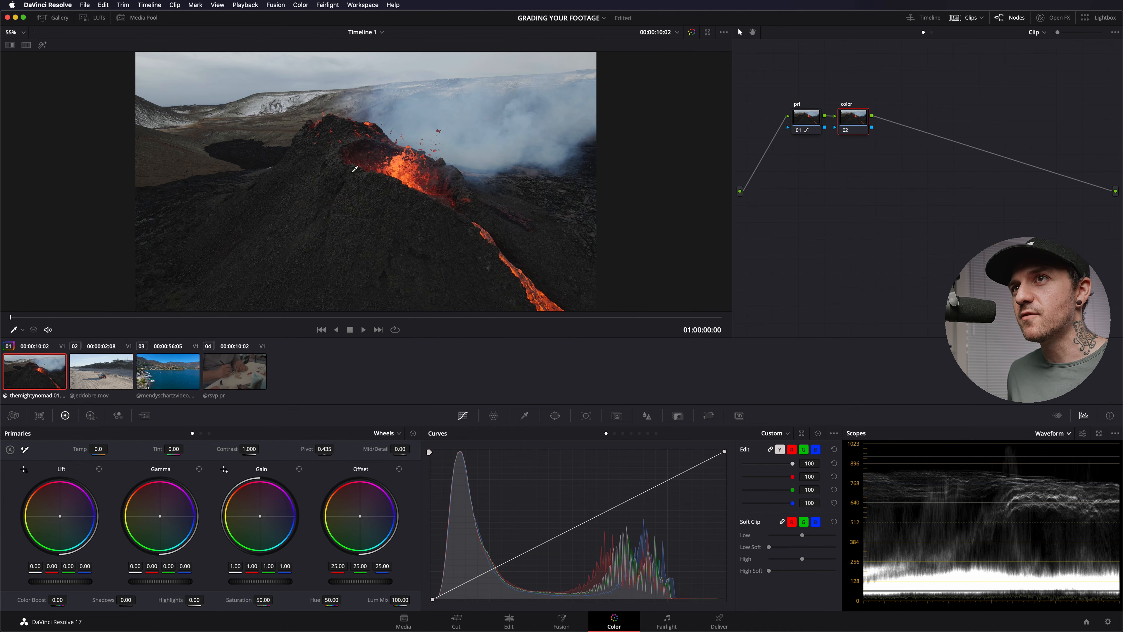
# In the Hue Vs Sat curve, strongly desaturate the blues and raise the red saturation to 1.10
pyautogui.click(615, 433)
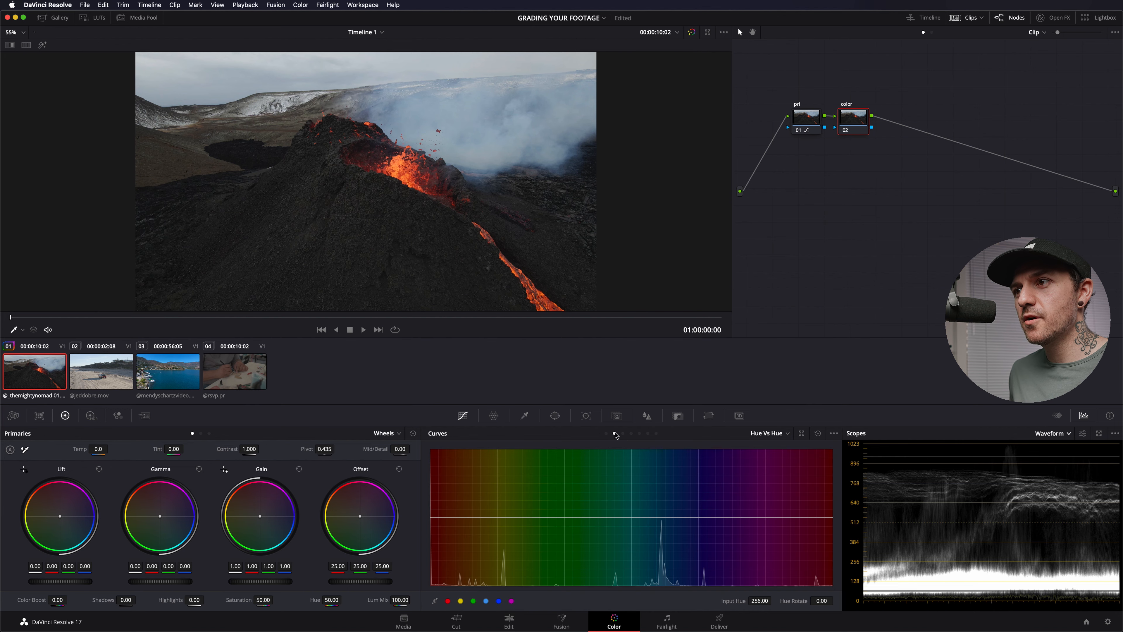
pyautogui.click(623, 434)
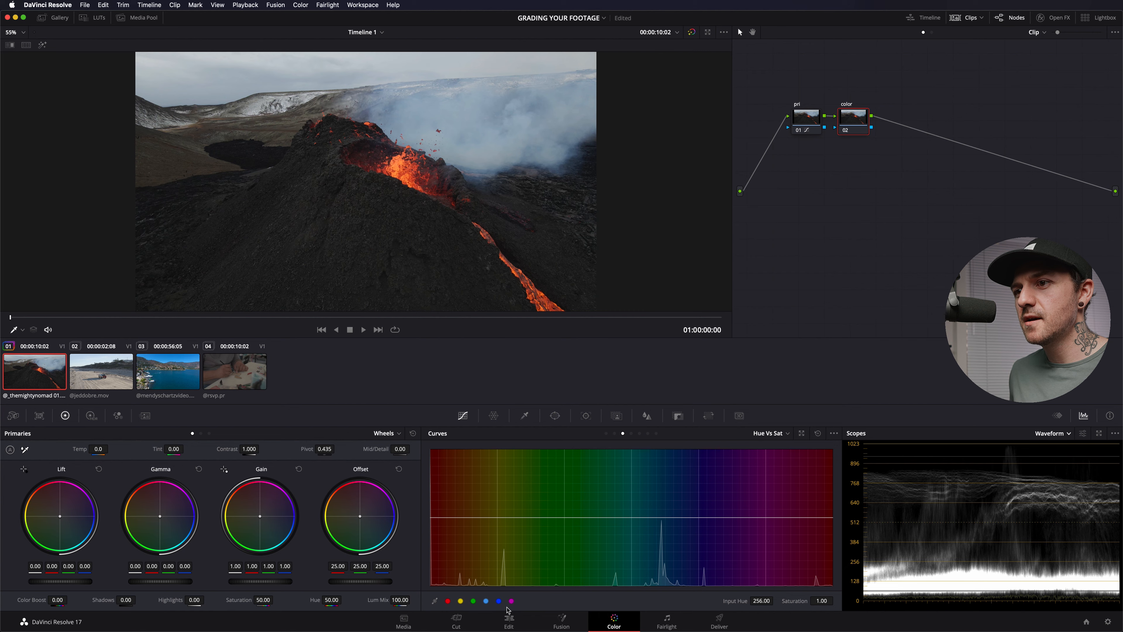
pyautogui.click(499, 601)
pyautogui.moveTo(698, 517); pyautogui.dragTo(689, 557)
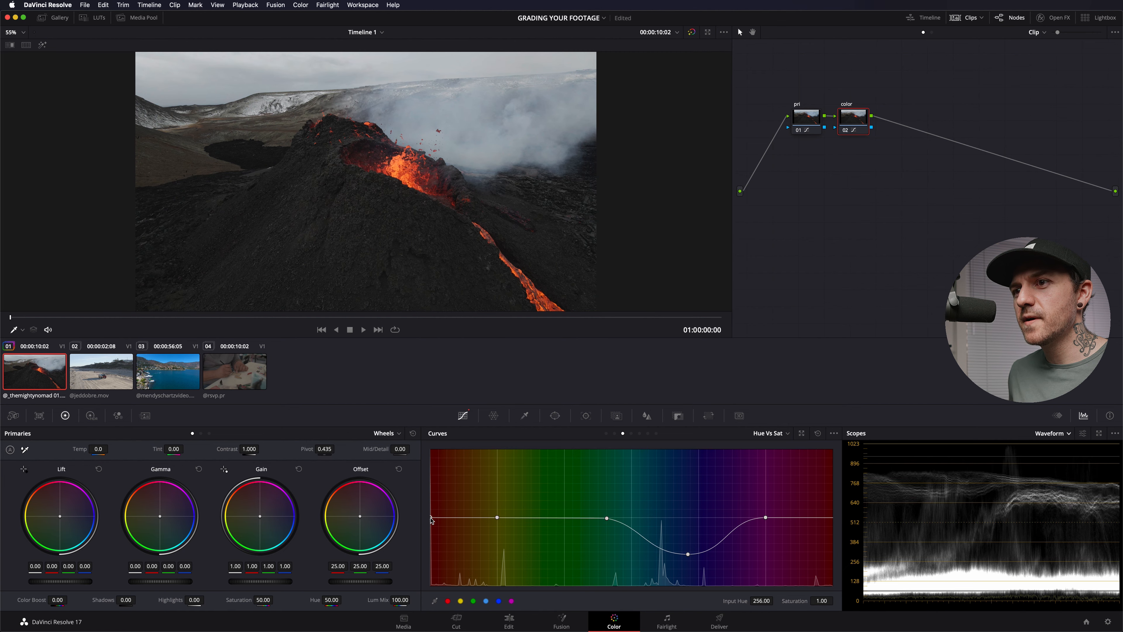
pyautogui.moveTo(430, 517); pyautogui.dragTo(431, 512)
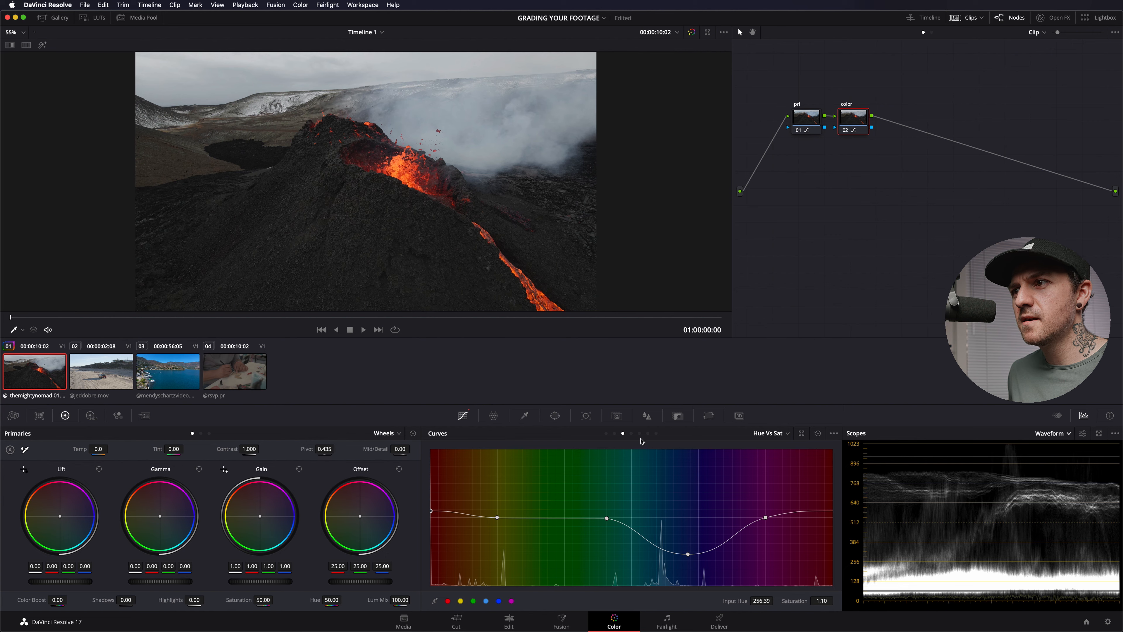
# In the Hue Vs Hue curve, add red control points and rotate the red hue to 1.73
pyautogui.click(614, 433)
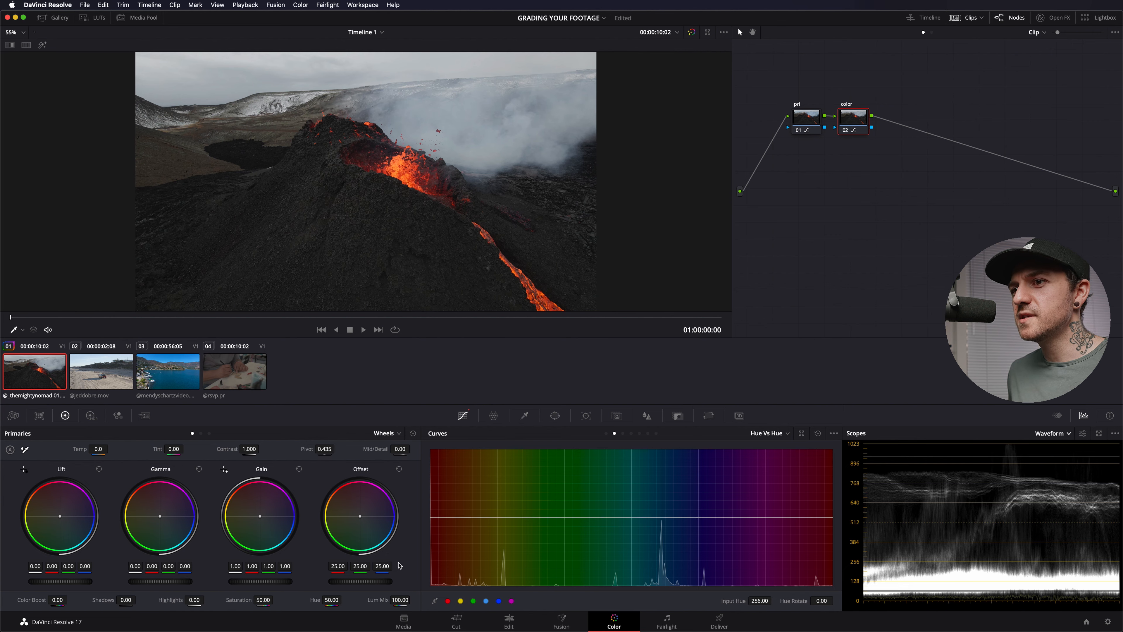
pyautogui.click(447, 600)
pyautogui.moveTo(431, 519); pyautogui.dragTo(431, 519)
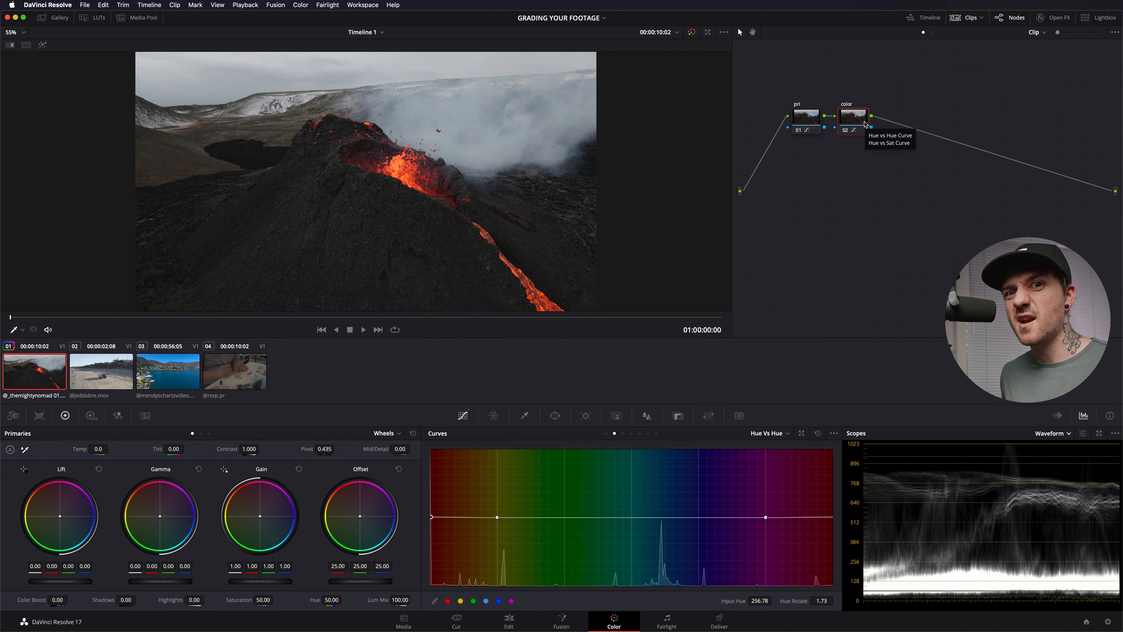
# In the Hue Vs Lum curve, darken the reds slightly and lift the orange range to a lum gain of 1.02
pyautogui.click(631, 433)
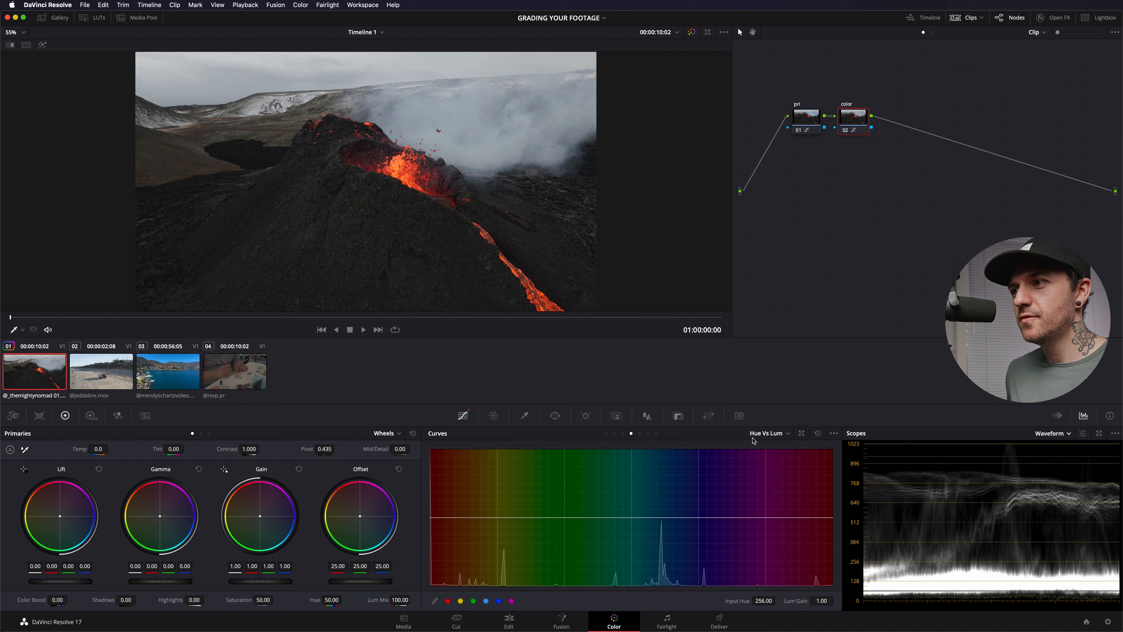
pyautogui.click(447, 601)
pyautogui.click(460, 601)
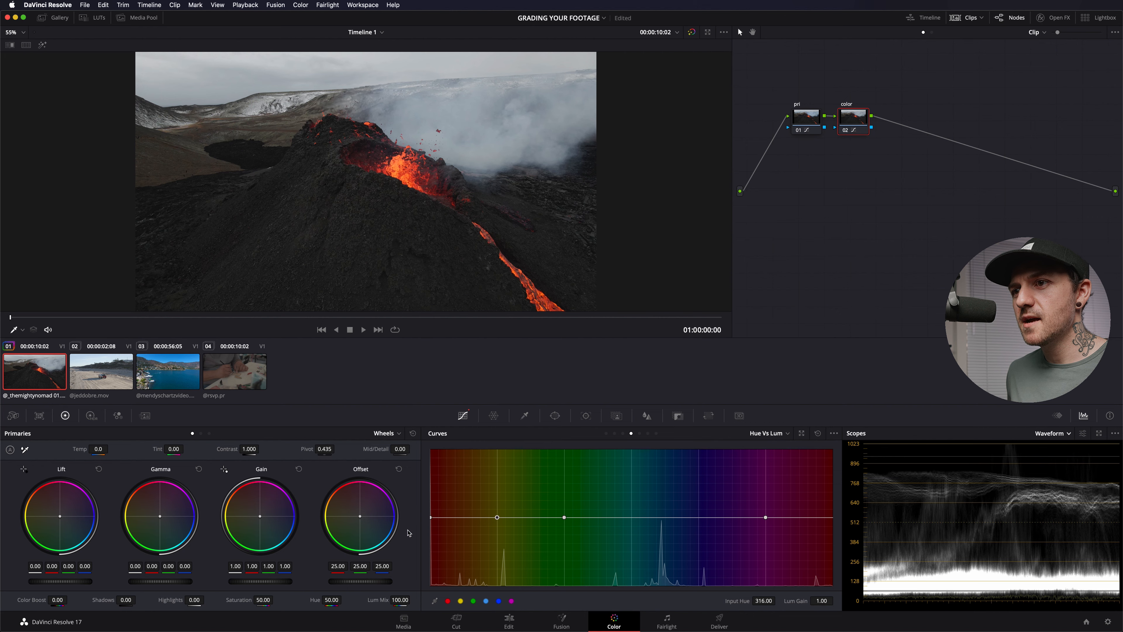
pyautogui.moveTo(431, 519); pyautogui.dragTo(465, 519)
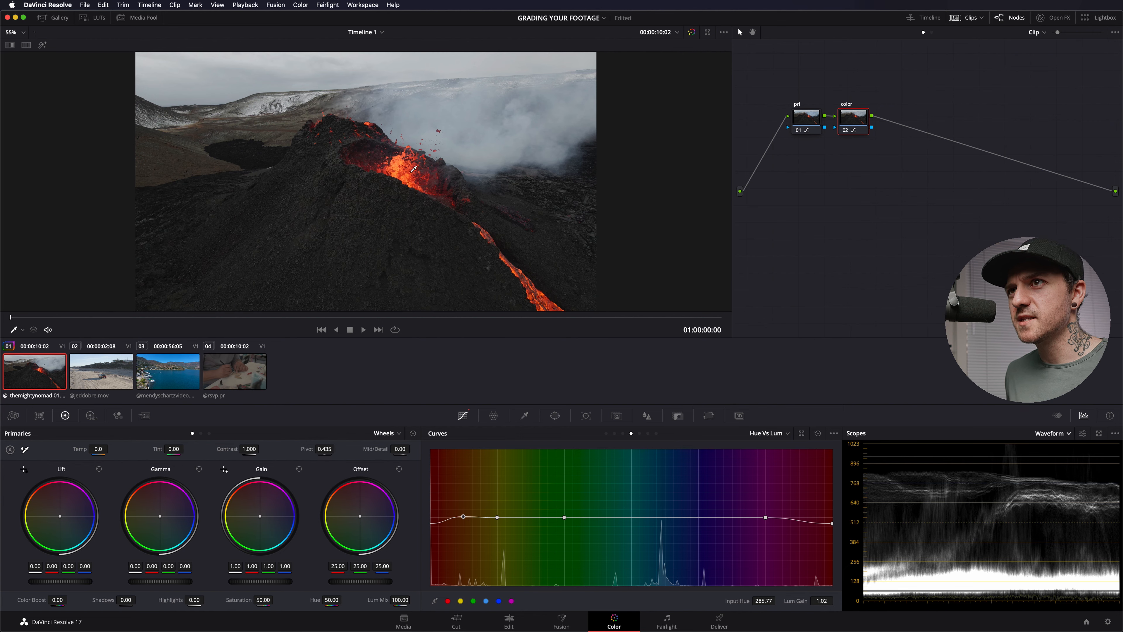
# Raise the master Lift of the first node to 0.02
pyautogui.click(806, 122)
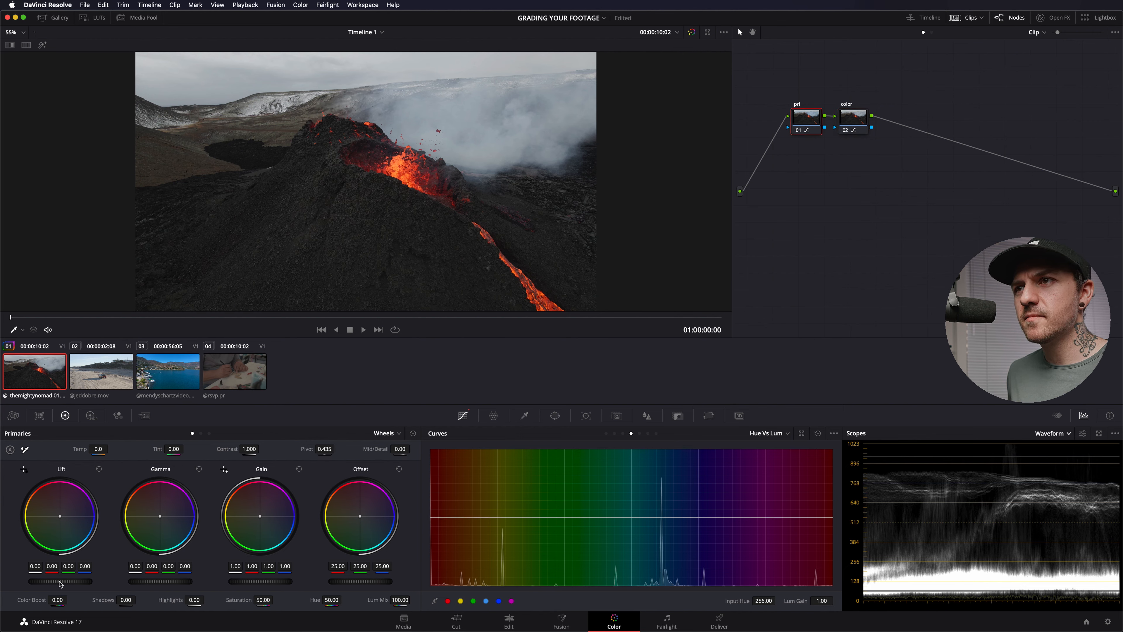
pyautogui.moveTo(60, 580); pyautogui.dragTo(71, 581)
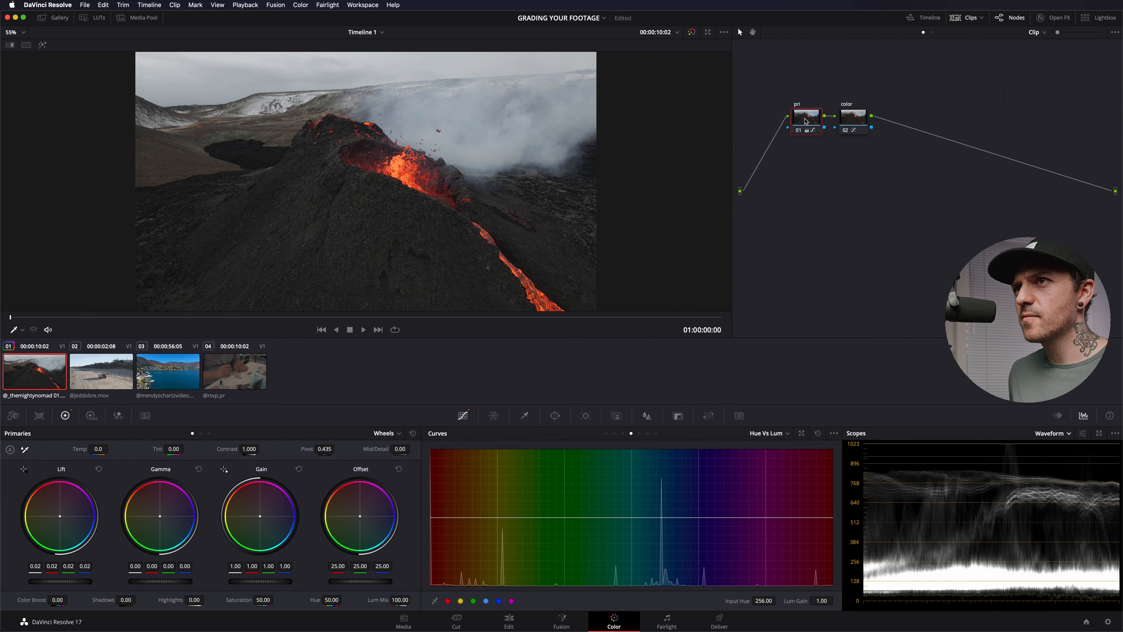
# Add a third serial node, set its qualifier's luminance low to 57.2 and turn on the highlight preview
pyautogui.hotkey('alt', 's')
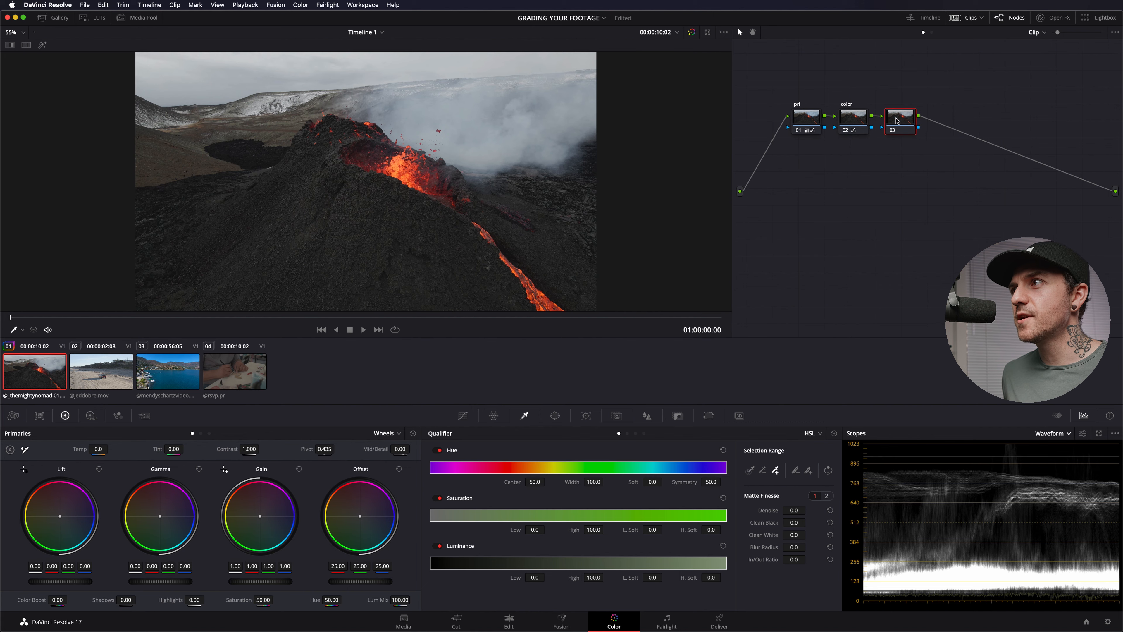
pyautogui.moveTo(899, 120); pyautogui.dragTo(905, 120)
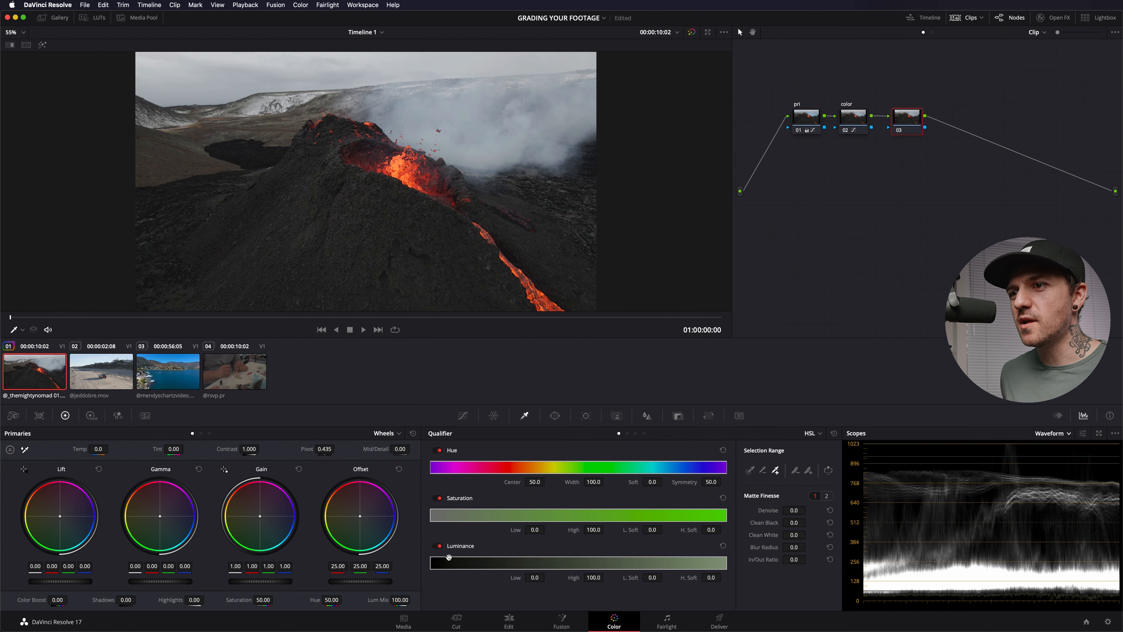
pyautogui.moveTo(431, 563); pyautogui.dragTo(601, 563)
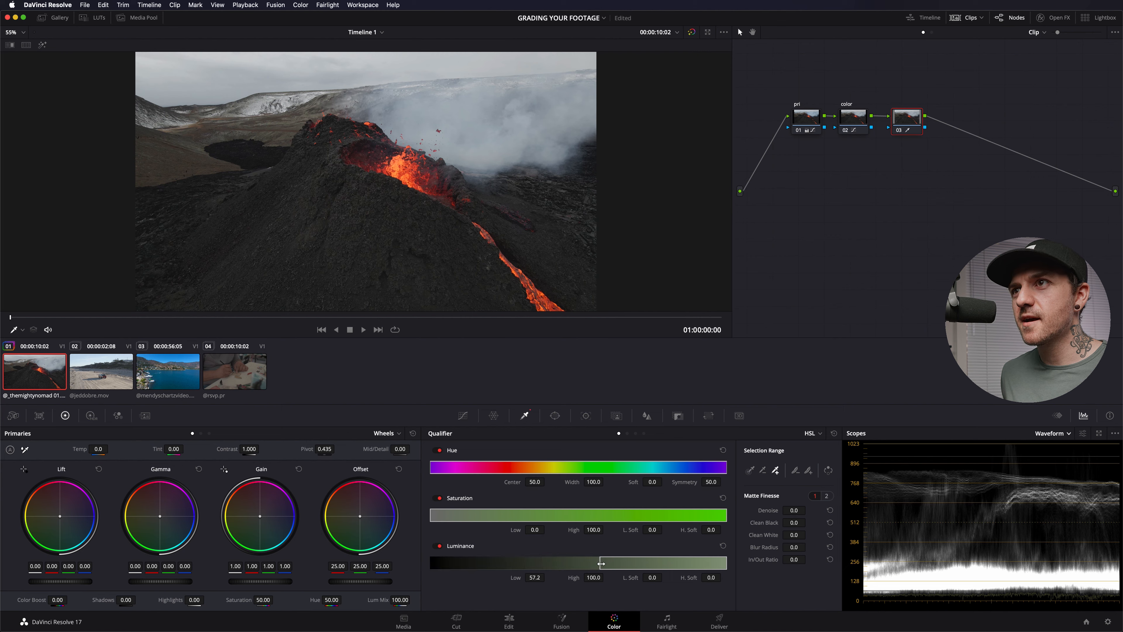
pyautogui.click(42, 45)
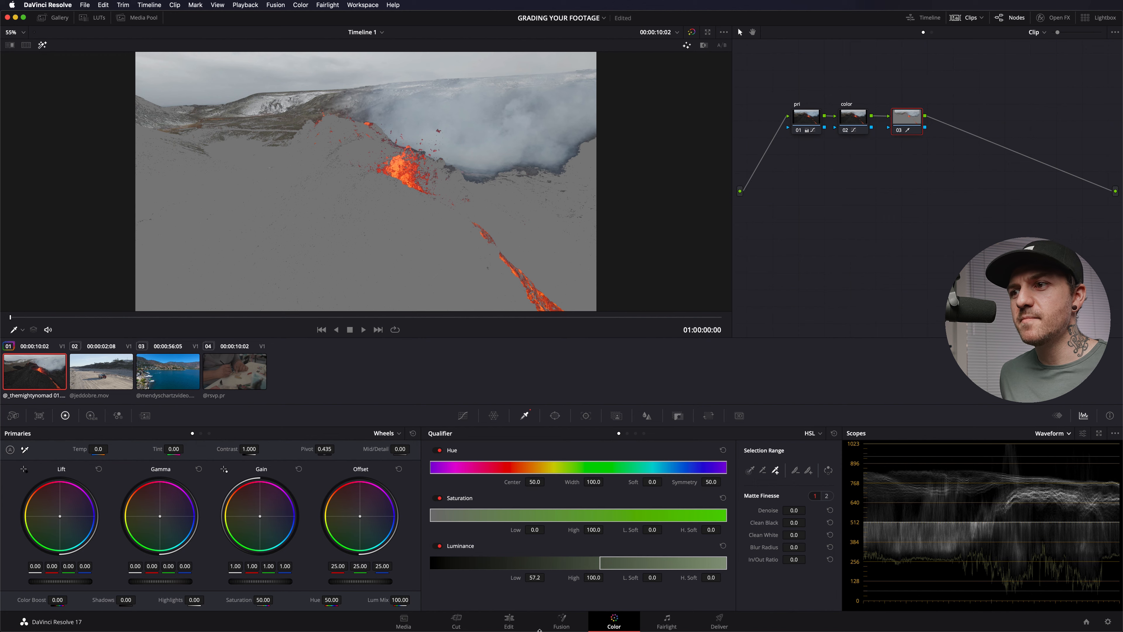
# Refine the key to luminance low 67.7, low softness 3.7, denoise 3.0 and blur radius 9.7, and turn off the highlight preview
pyautogui.moveTo(650, 578); pyautogui.dragTo(665, 577)
pyautogui.moveTo(534, 577)
pyautogui.mouseDown()
pyautogui.moveTo(548, 576)
pyautogui.moveTo(532, 577)
pyautogui.mouseUp()
pyautogui.moveTo(634, 572); pyautogui.dragTo(664, 576)
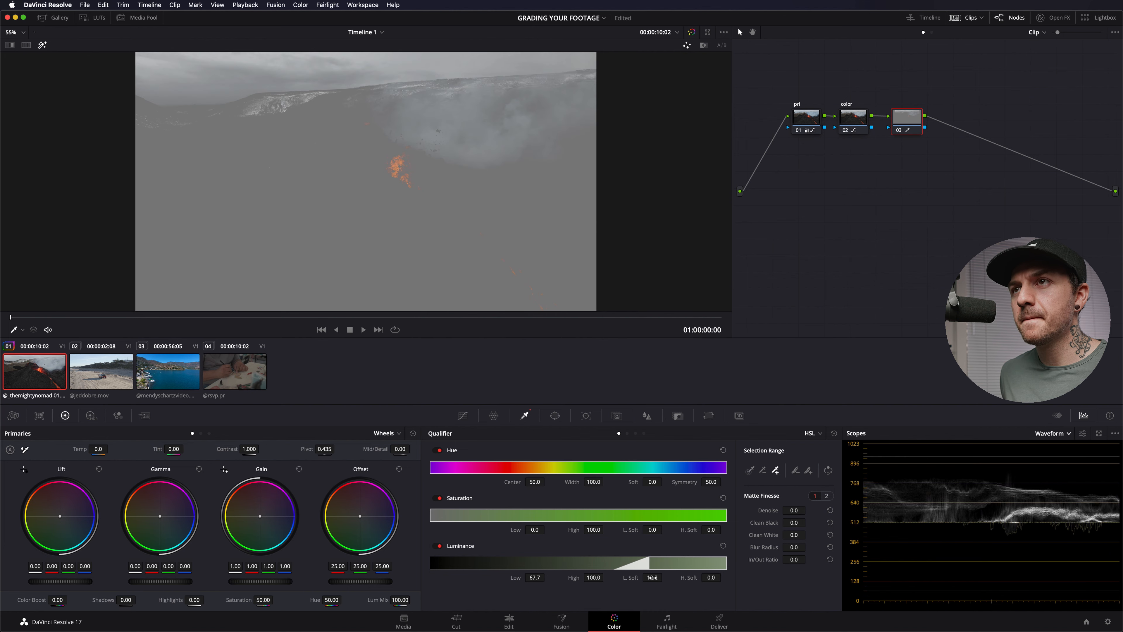
pyautogui.moveTo(664, 576); pyautogui.dragTo(650, 577)
pyautogui.moveTo(793, 510); pyautogui.dragTo(808, 510)
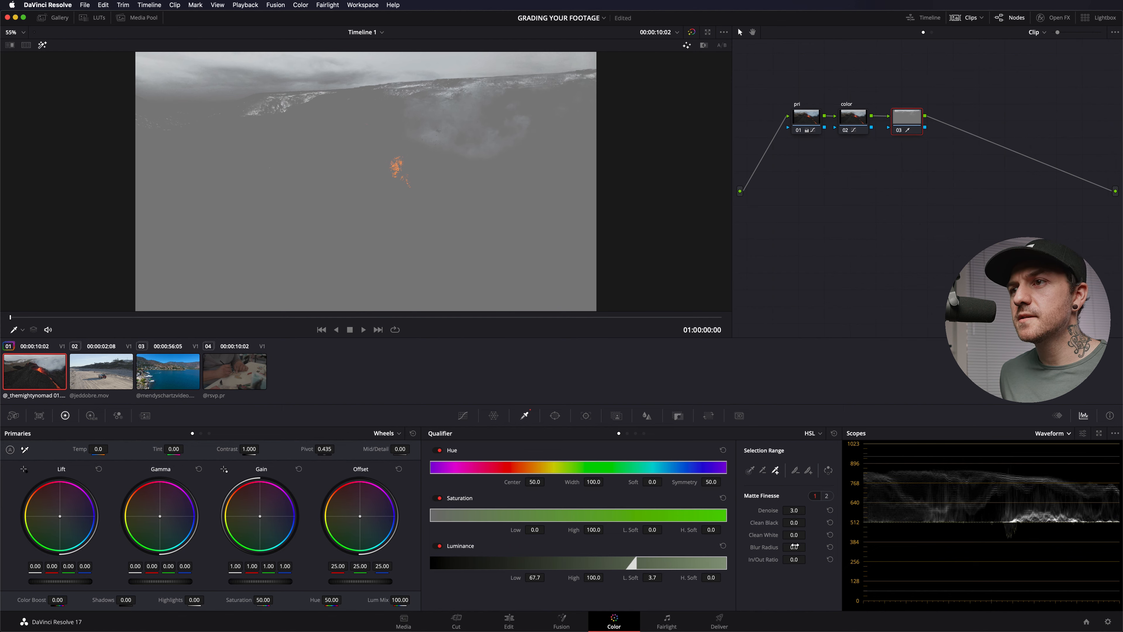
pyautogui.moveTo(808, 547); pyautogui.dragTo(809, 547)
pyautogui.hotkey('shift', 'h')
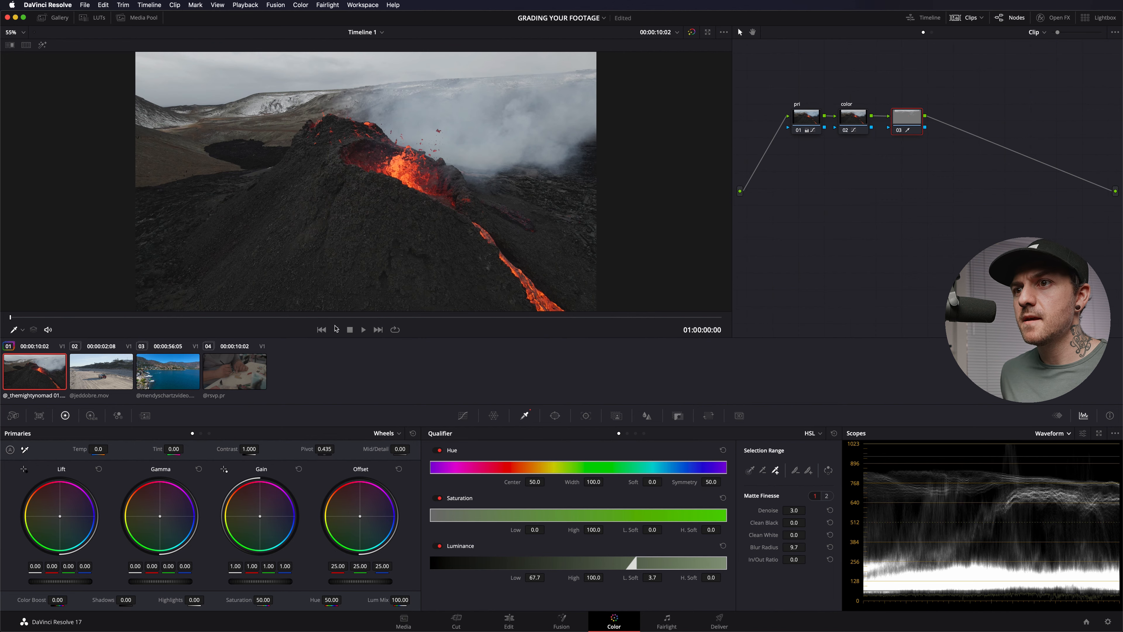
# Darken the keyed highlights by setting master Gamma to -0.22 and master Gain to 0.86
pyautogui.moveTo(260, 582); pyautogui.dragTo(243, 581)
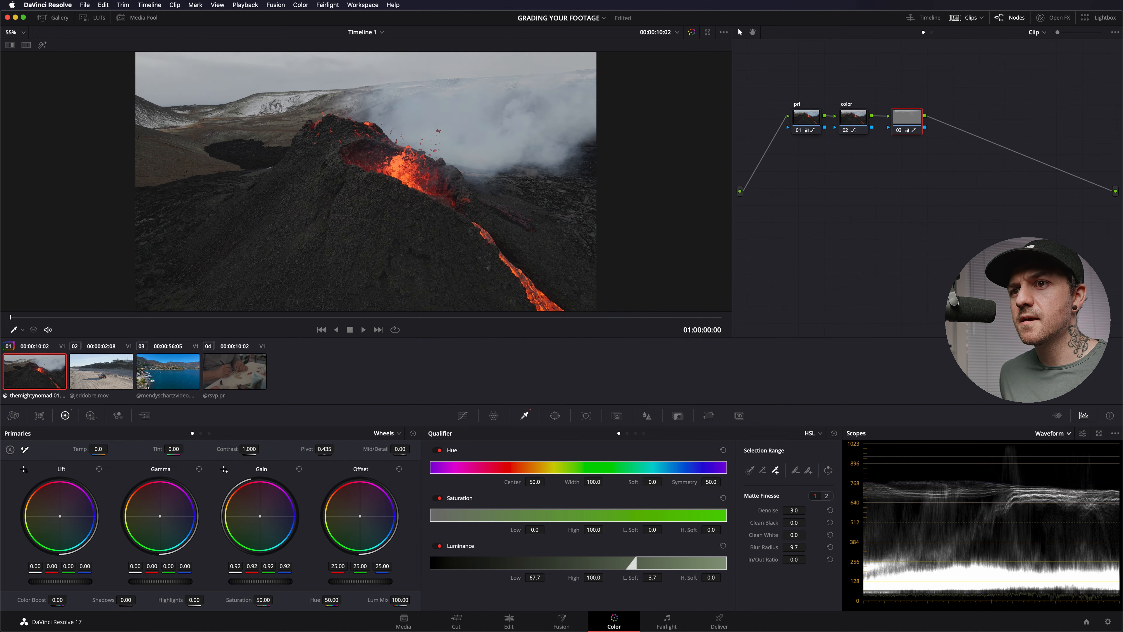
pyautogui.moveTo(168, 583); pyautogui.dragTo(161, 582)
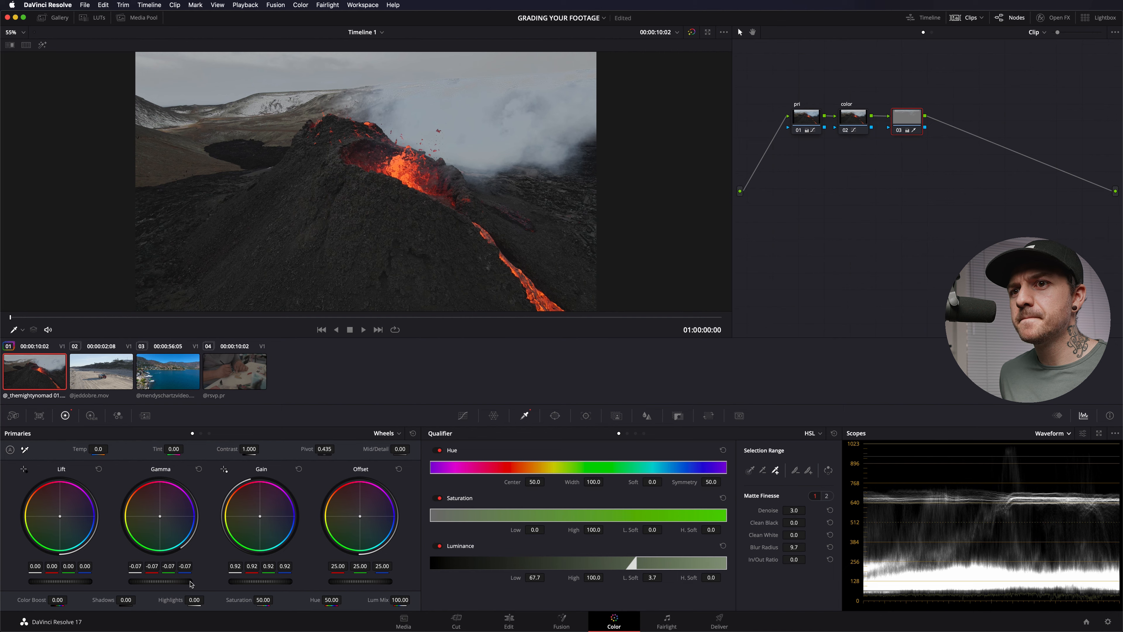
pyautogui.moveTo(162, 583); pyautogui.dragTo(145, 583)
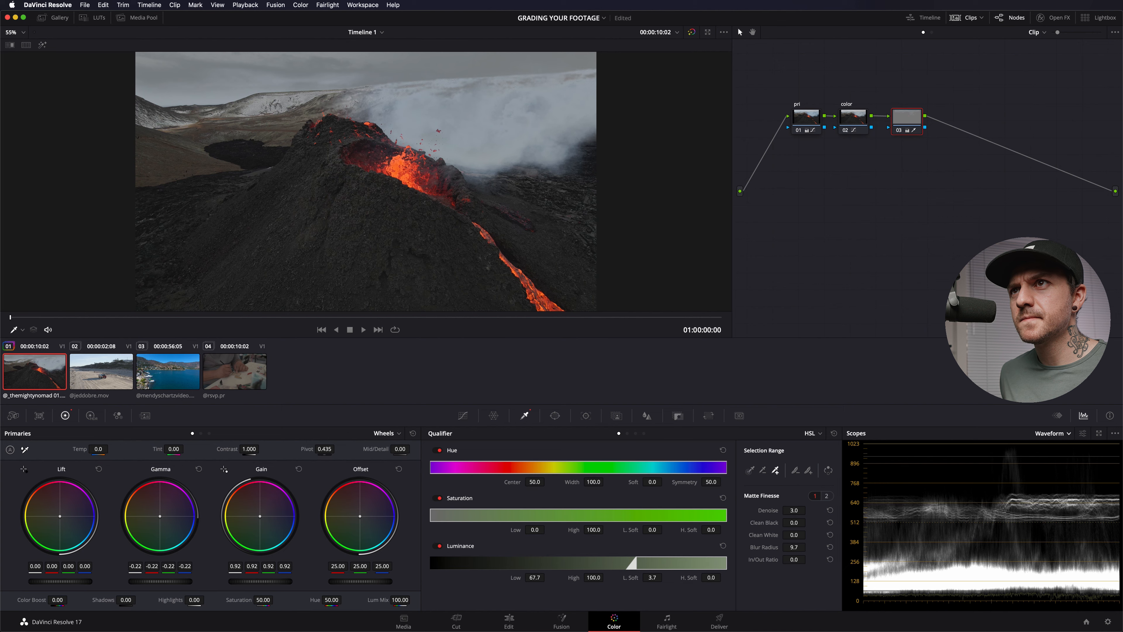
pyautogui.moveTo(261, 581); pyautogui.dragTo(233, 584)
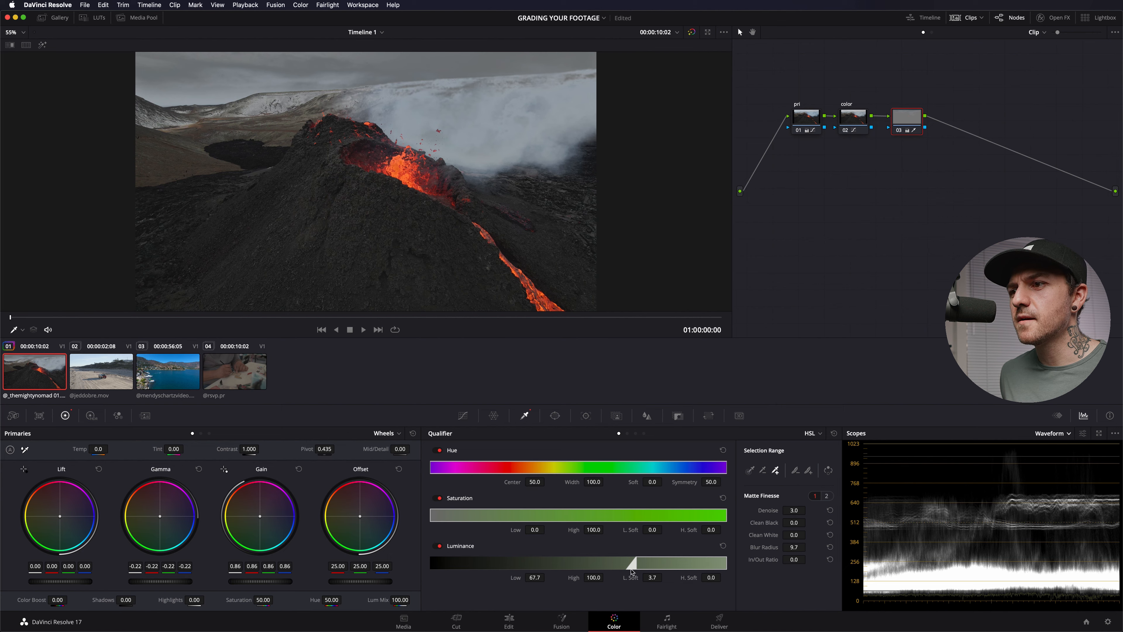
# Widen the luminance key on the third node to low 57.7 with a low softness of 17.2
pyautogui.moveTo(637, 566)
pyautogui.mouseDown()
pyautogui.moveTo(597, 566)
pyautogui.moveTo(625, 566)
pyautogui.mouseUp()
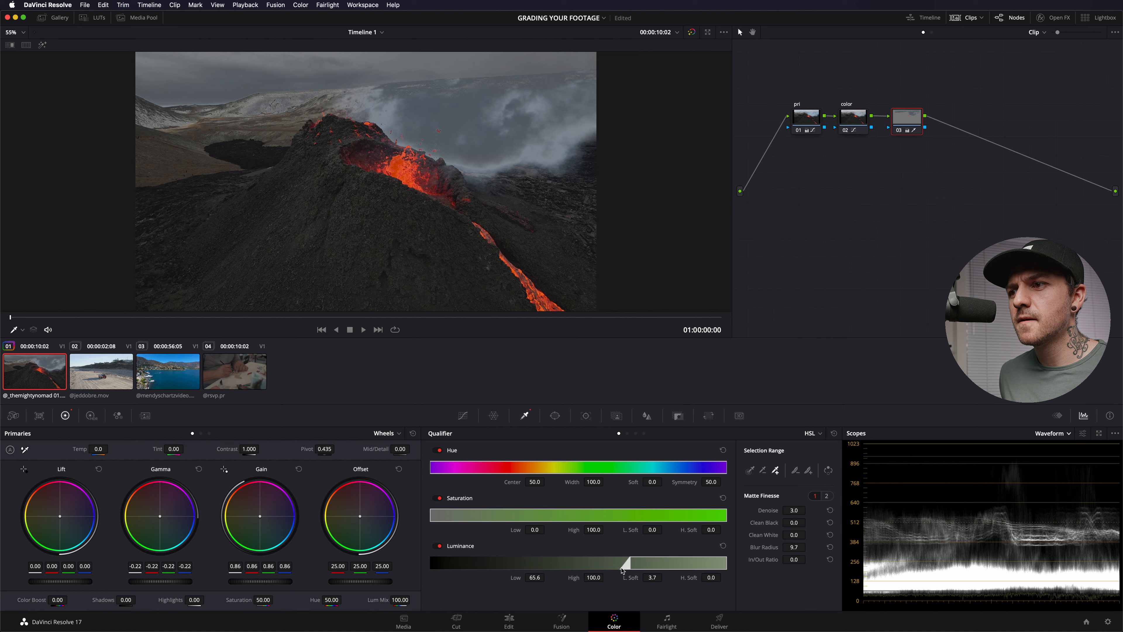
pyautogui.moveTo(652, 577); pyautogui.dragTo(665, 576)
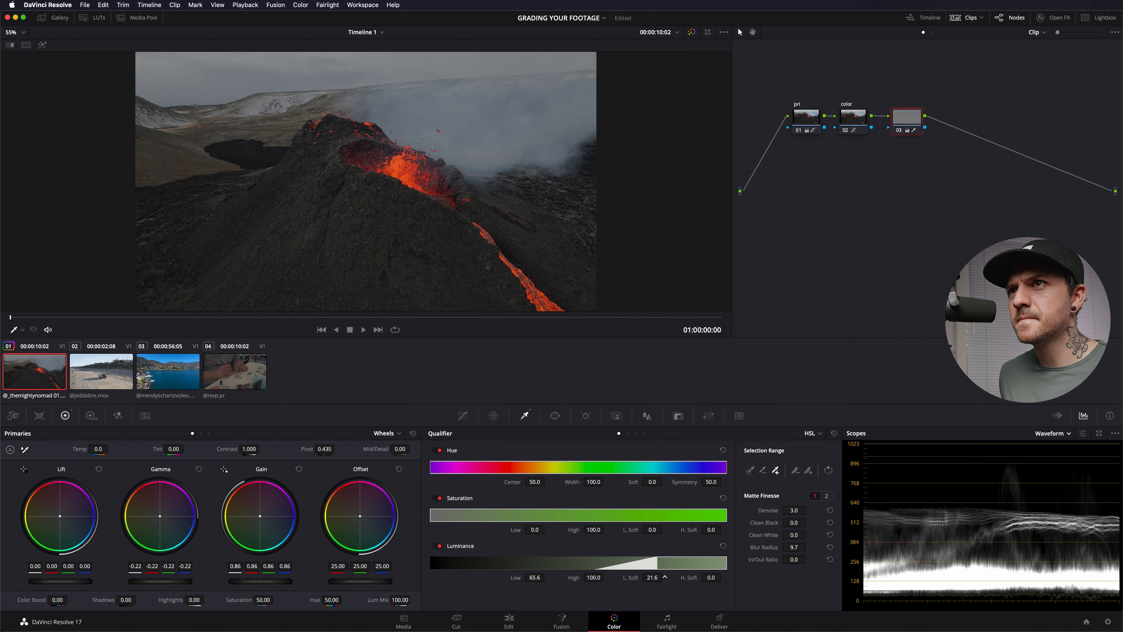
pyautogui.moveTo(657, 564); pyautogui.dragTo(634, 565)
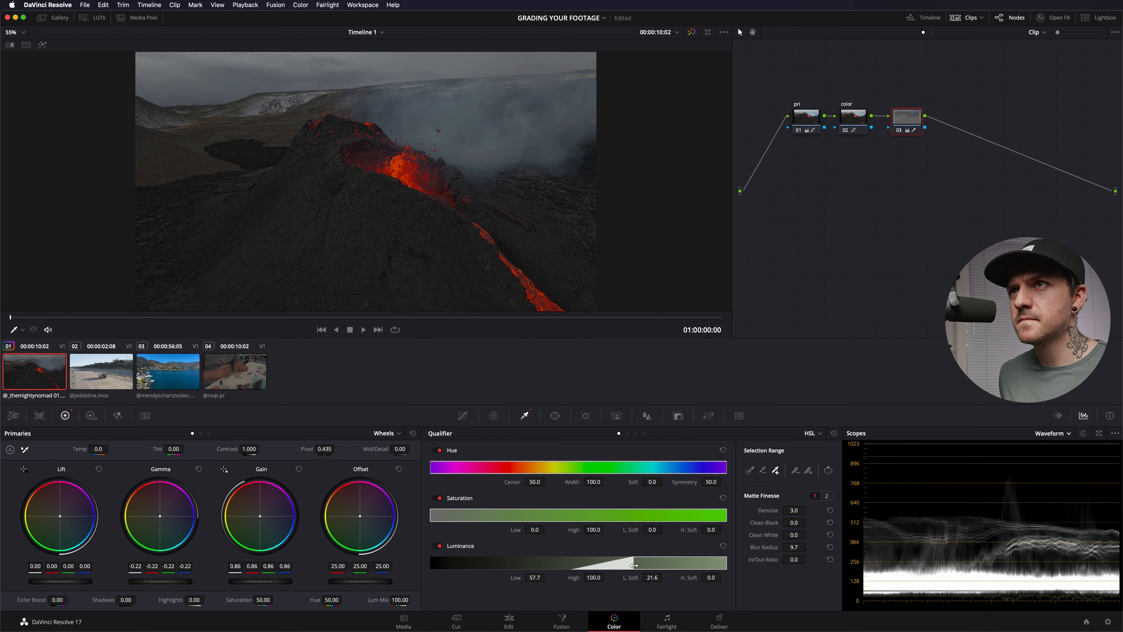
pyautogui.moveTo(651, 577); pyautogui.dragTo(664, 577)
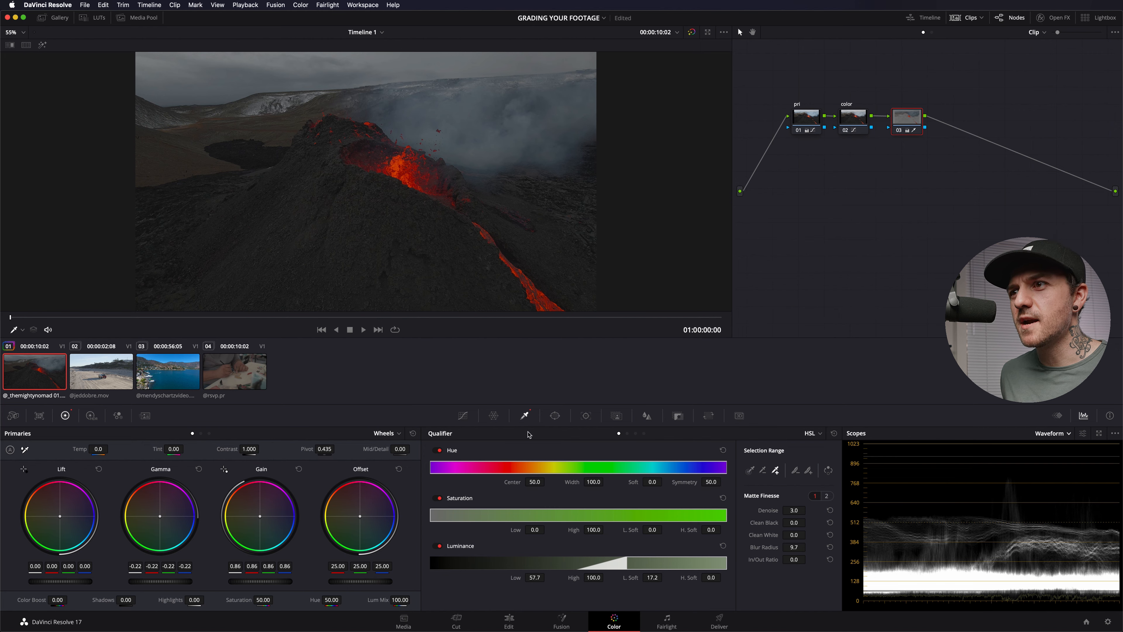
# Add a gradient window over the sky with pan 48.97, tilt 58.28, rotation -4.22 and softness 9.93
pyautogui.click(556, 416)
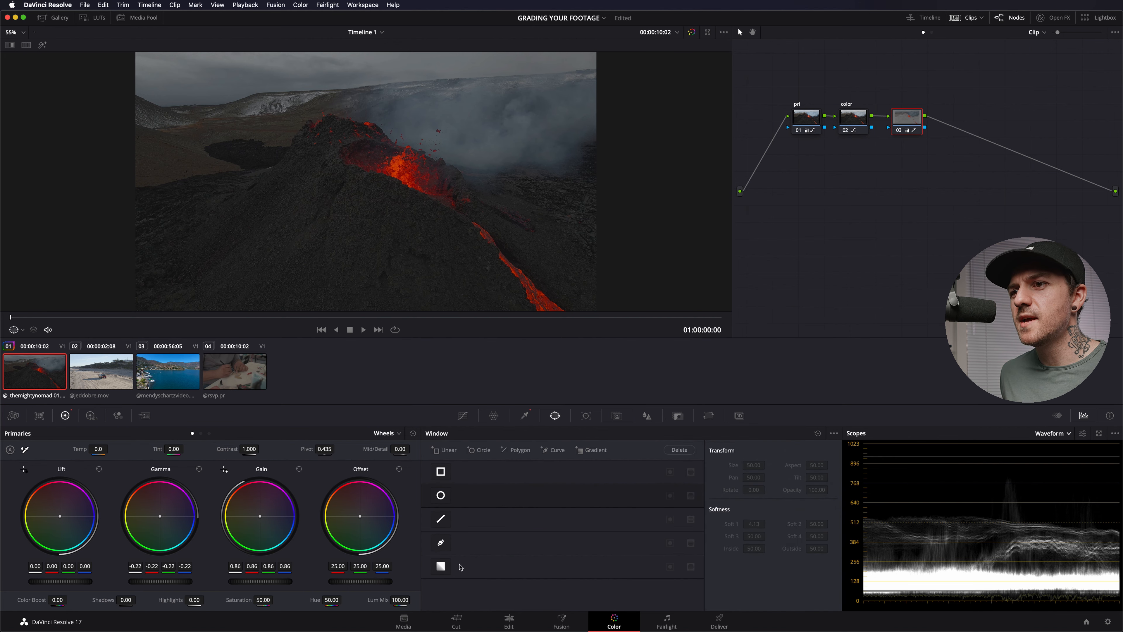
pyautogui.click(441, 567)
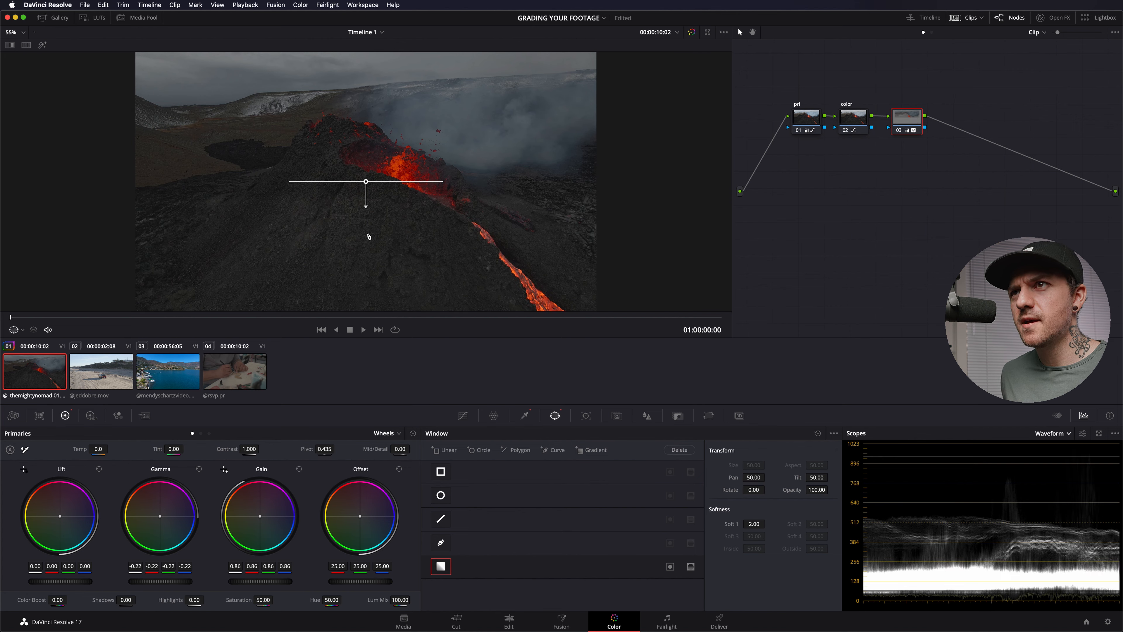
pyautogui.moveTo(367, 182)
pyautogui.mouseDown()
pyautogui.moveTo(358, 100)
pyautogui.moveTo(368, 184)
pyautogui.mouseUp()
pyautogui.moveTo(365, 203); pyautogui.dragTo(369, 207)
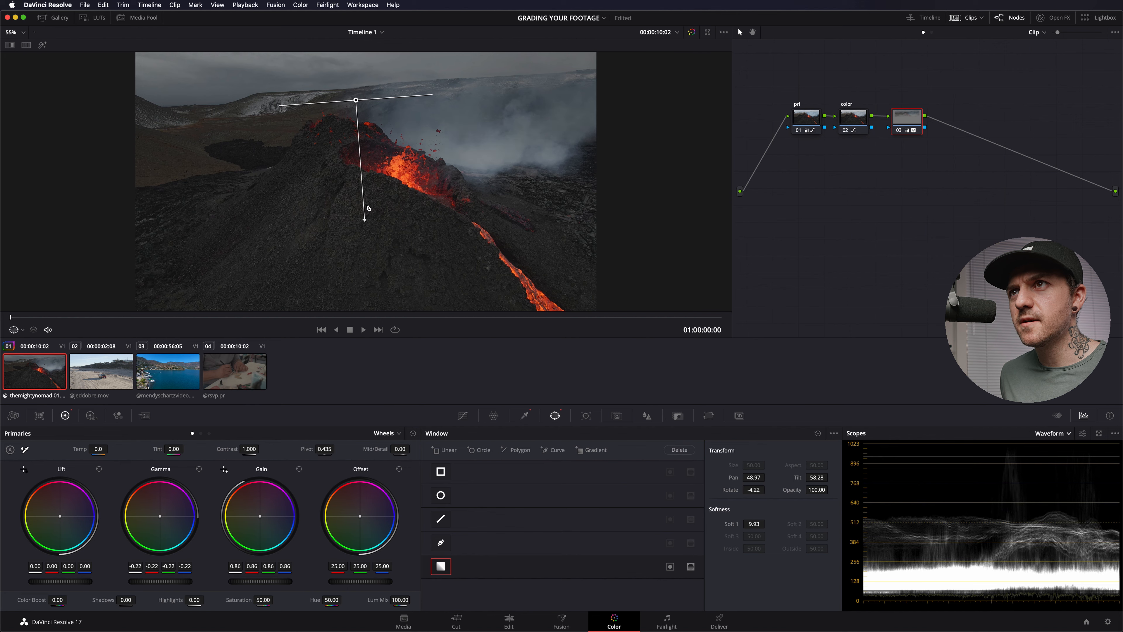
# Reposition the gradient window higher over the sky with pan 47.06, tilt 62.69, rotation -4.02 and softness 9.38
pyautogui.moveTo(356, 101); pyautogui.dragTo(345, 77)
pyautogui.moveTo(352, 196); pyautogui.dragTo(347, 168)
pyautogui.moveTo(344, 78); pyautogui.dragTo(341, 61)
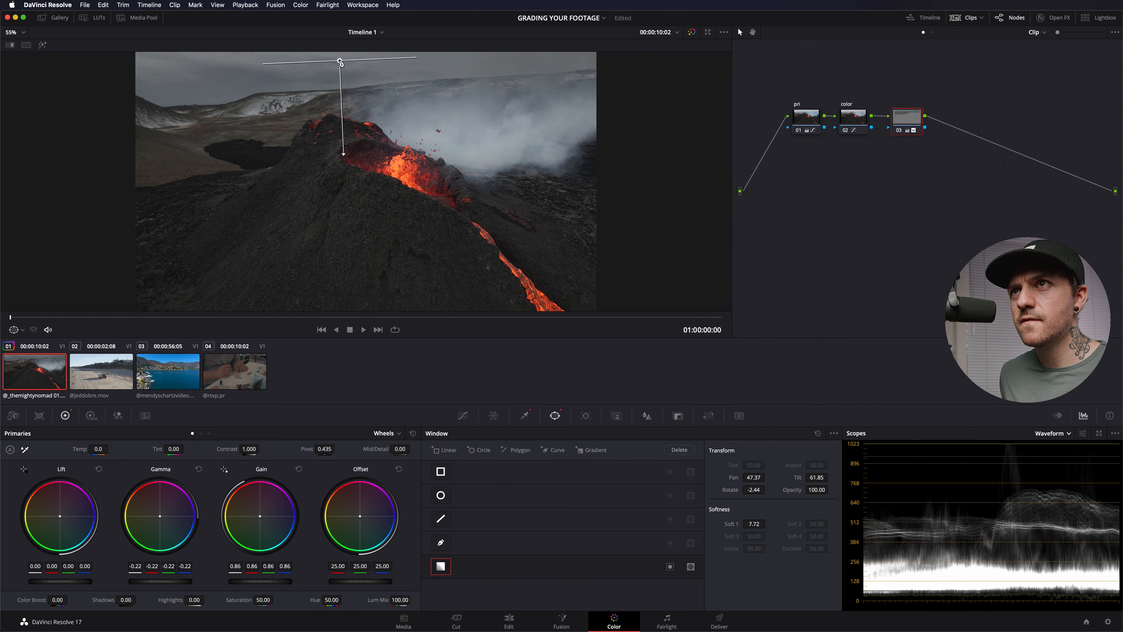
pyautogui.moveTo(343, 155); pyautogui.dragTo(348, 174)
pyautogui.moveTo(344, 66); pyautogui.dragTo(338, 58)
pyautogui.moveTo(344, 169); pyautogui.dragTo(344, 168)
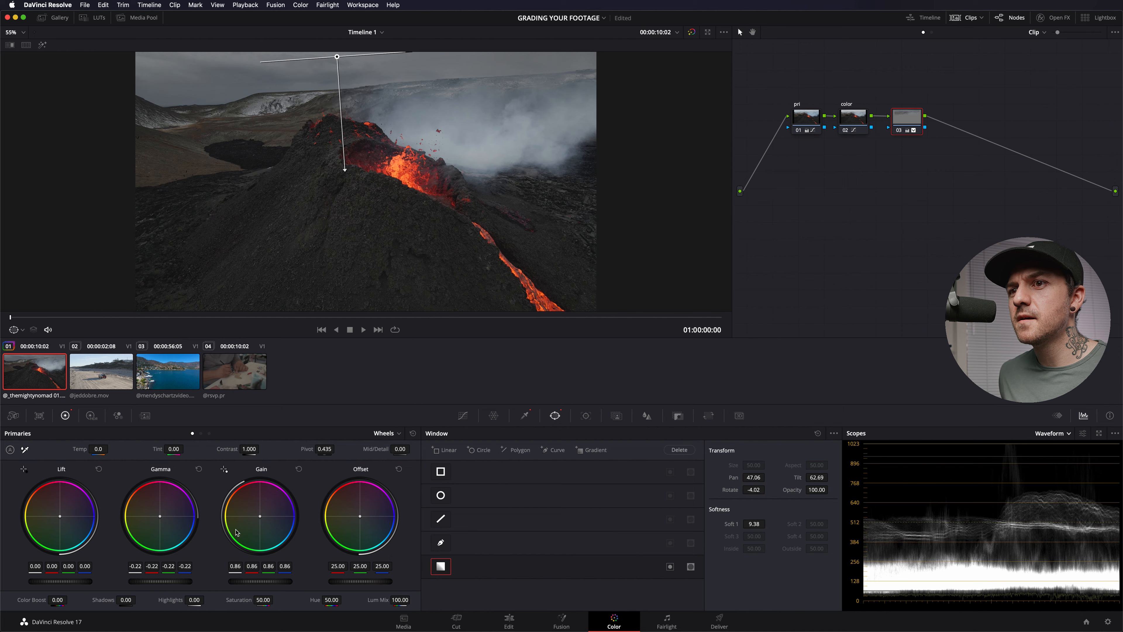
# Set the third node's master Gain to 0.77, adjust the gradient to rotation -3.78 and softness 9.41, and compare with the node toggled off
pyautogui.moveTo(268, 584); pyautogui.dragTo(244, 584)
pyautogui.moveTo(345, 170); pyautogui.dragTo(344, 171)
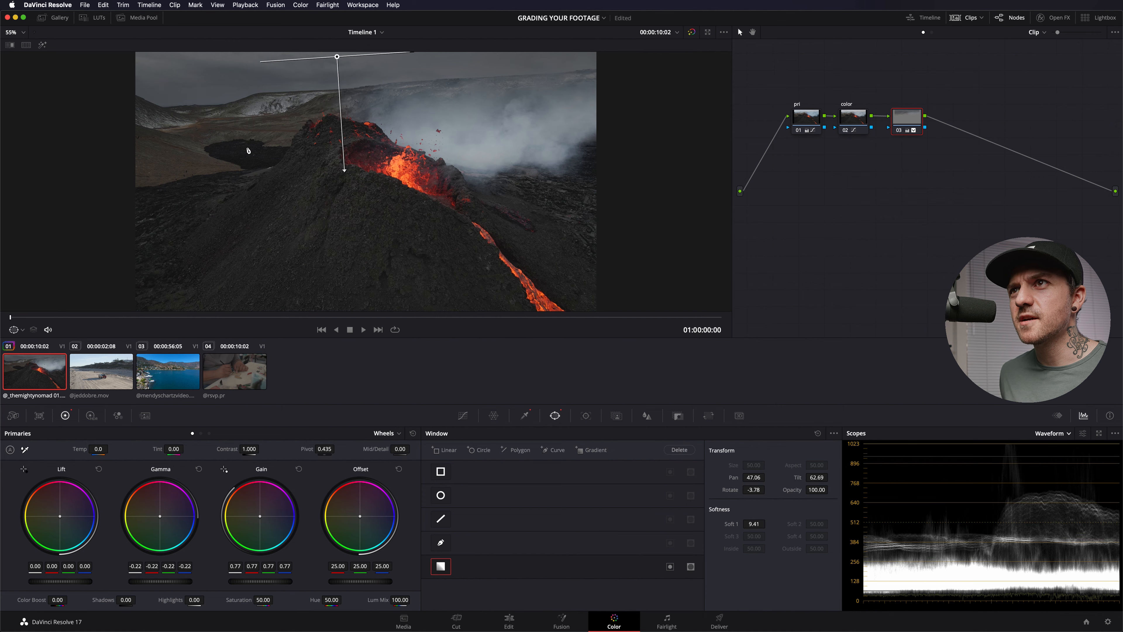
pyautogui.press('super+d')
pyautogui.press('super+d')
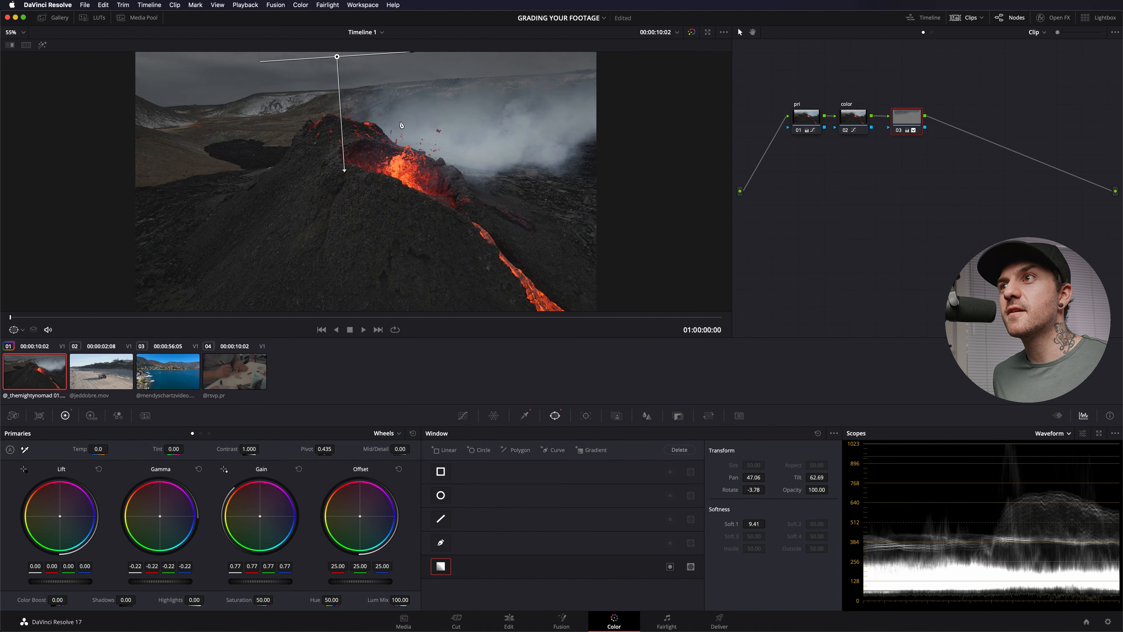
# Darken the midtones on the pri node by setting master Gamma to -0.03
pyautogui.click(809, 120)
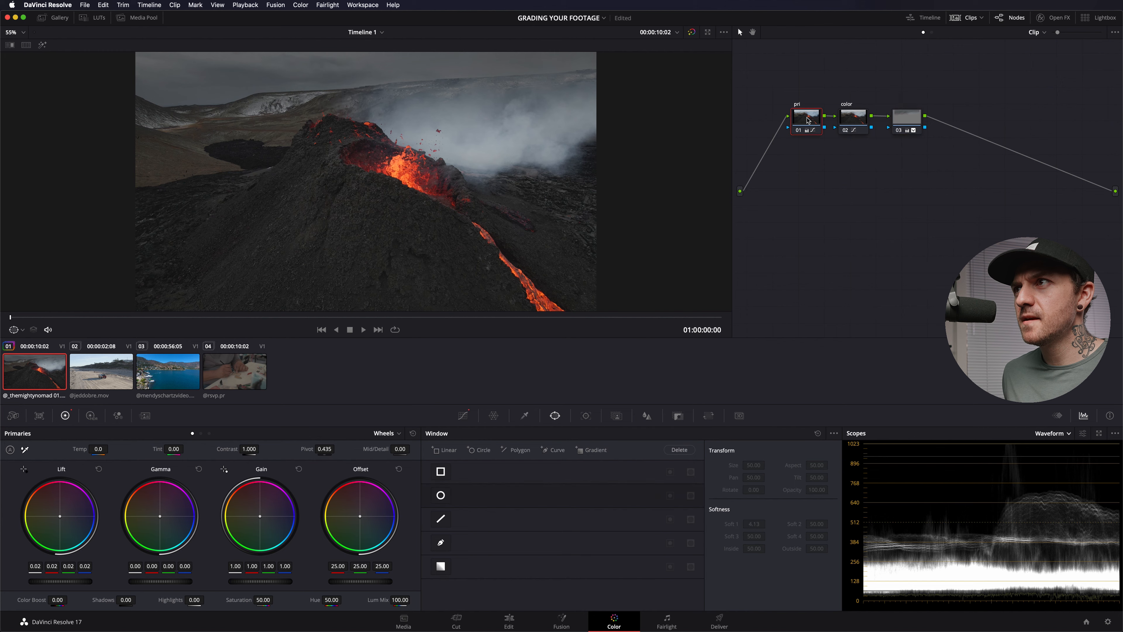
pyautogui.moveTo(161, 584); pyautogui.dragTo(151, 584)
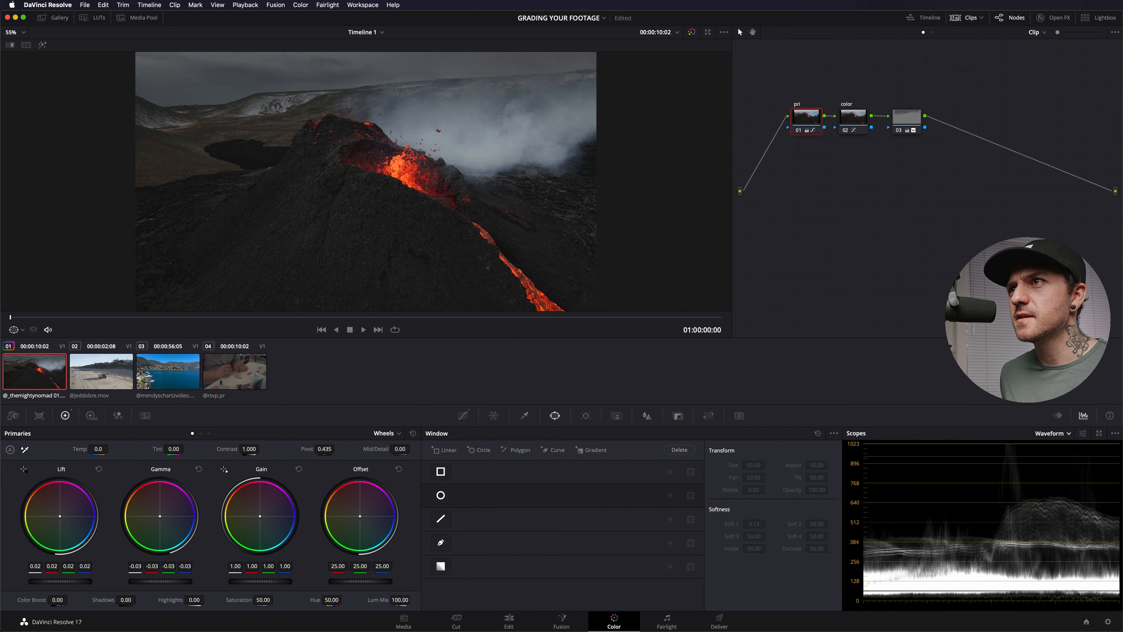
# Add a serial node after the third node and give it a circle window of size 35.82, aspect 35.85 and rotation -36.20
pyautogui.click(915, 132)
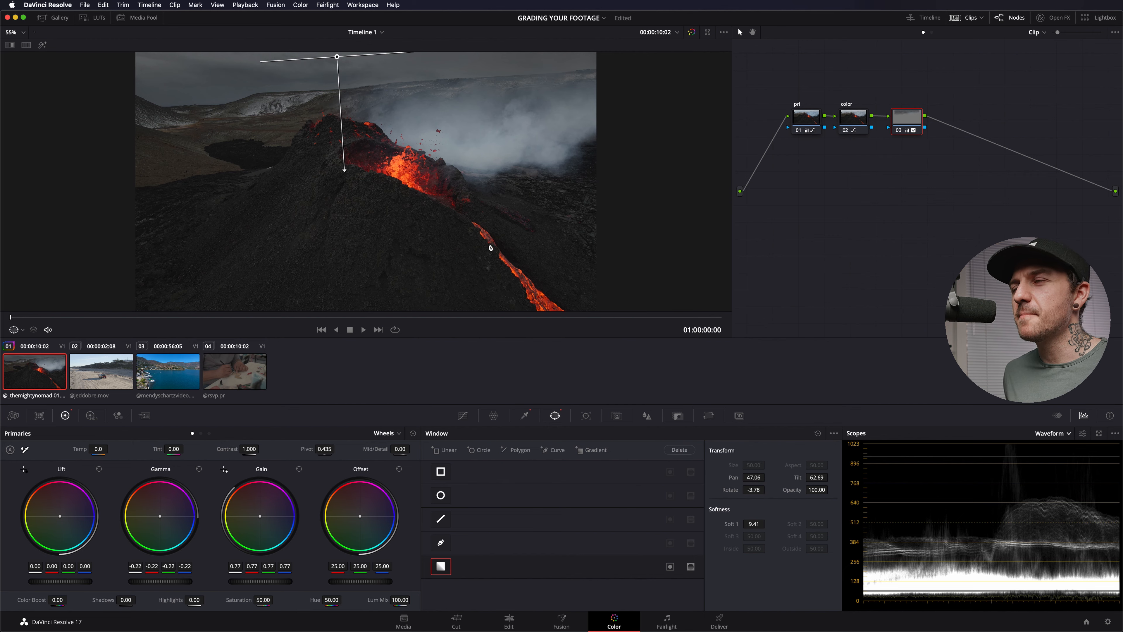
pyautogui.hotkey('alt', 's')
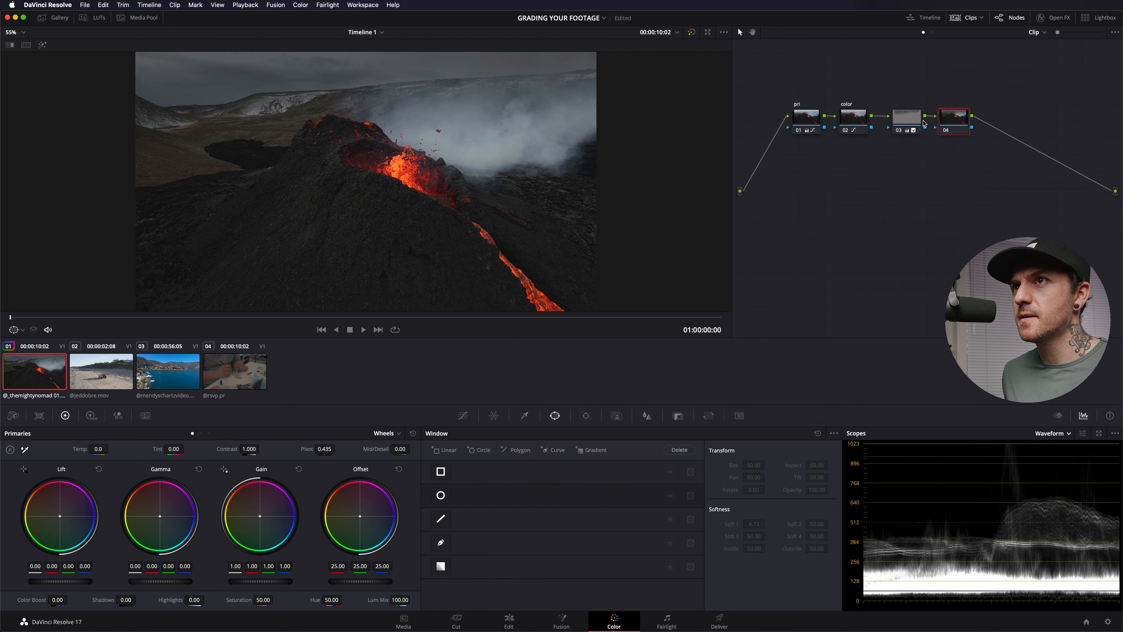
pyautogui.click(441, 495)
pyautogui.moveTo(436, 184); pyautogui.dragTo(415, 182)
pyautogui.moveTo(364, 149); pyautogui.dragTo(349, 151)
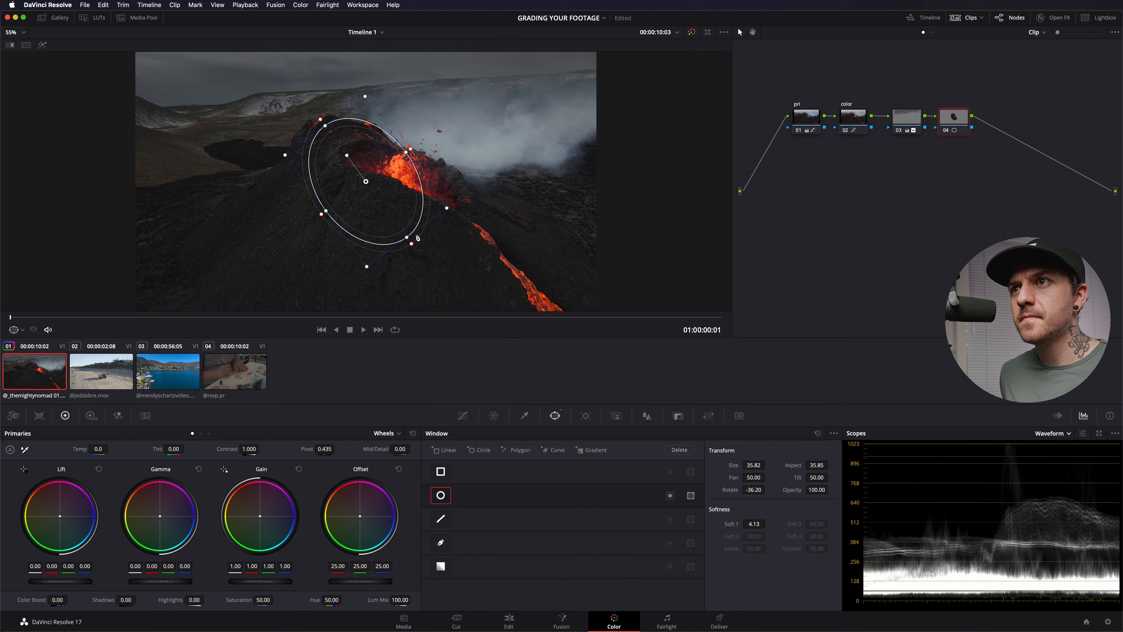
# Move the circle window over the crater to pan 51.52, tilt 49.35 and widen its softness to 36.06
pyautogui.moveTo(427, 271); pyautogui.dragTo(434, 277)
pyautogui.moveTo(370, 170); pyautogui.dragTo(396, 178)
pyautogui.moveTo(326, 98)
pyautogui.mouseDown()
pyautogui.moveTo(303, 85)
pyautogui.moveTo(314, 92)
pyautogui.mouseUp()
pyautogui.moveTo(312, 164); pyautogui.dragTo(296, 158)
pyautogui.moveTo(392, 190); pyautogui.dragTo(381, 188)
pyautogui.moveTo(463, 130); pyautogui.dragTo(469, 125)
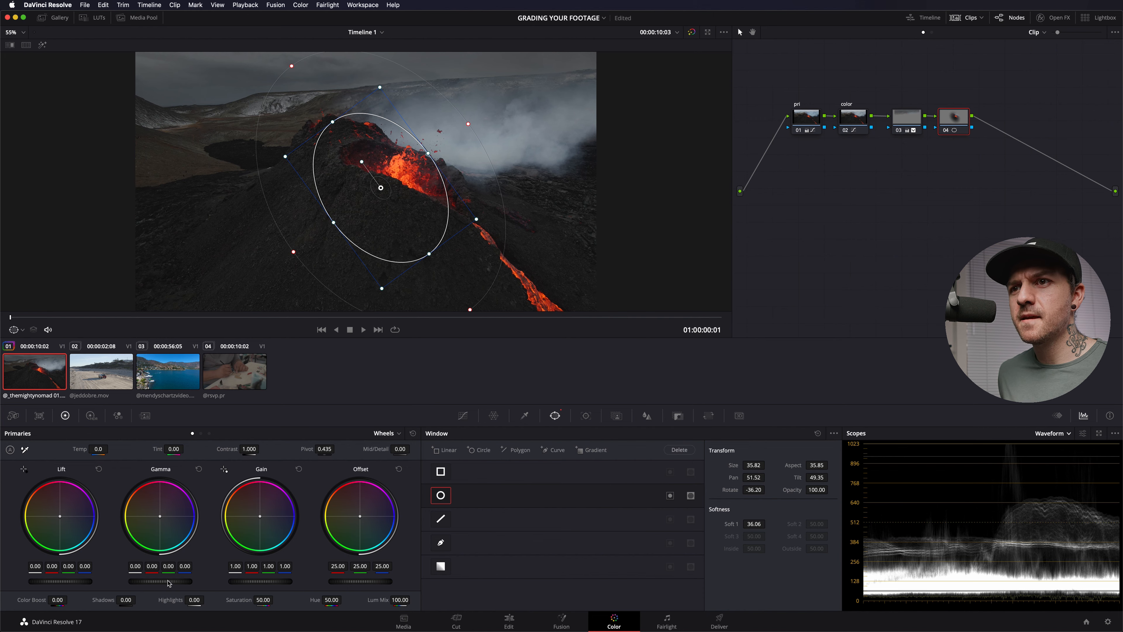
# Inside the circle window, set Contrast to 1.120, Mid/Detail to 10.50, master Gamma to 0.05 and master Lift to -0.02
pyautogui.moveTo(249, 449); pyautogui.dragTo(261, 448)
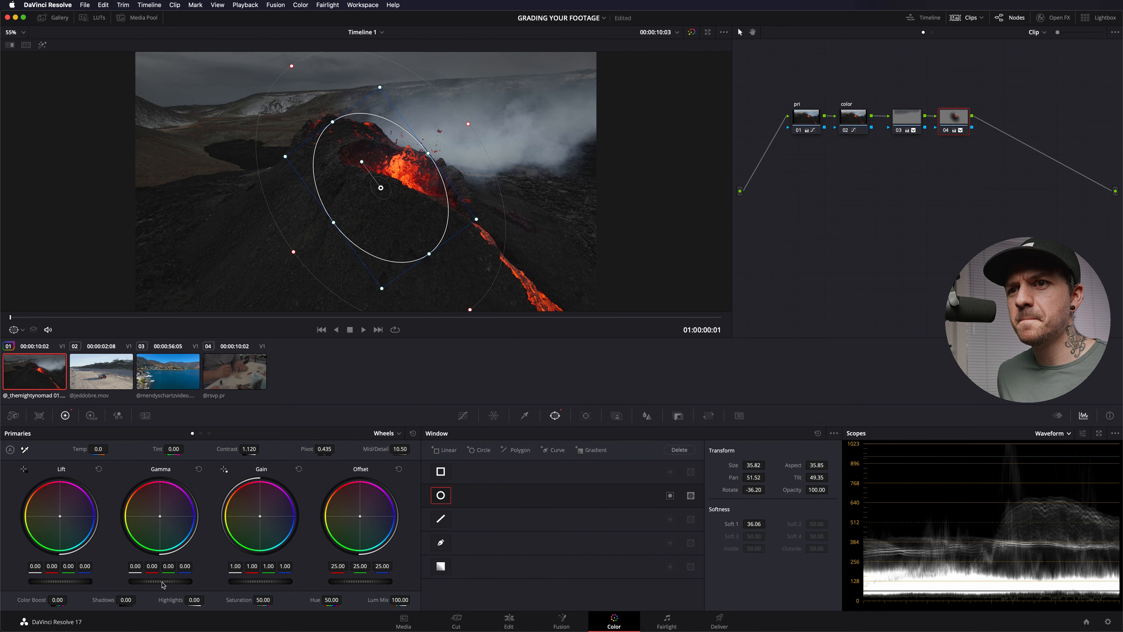
pyautogui.moveTo(160, 581); pyautogui.dragTo(170, 581)
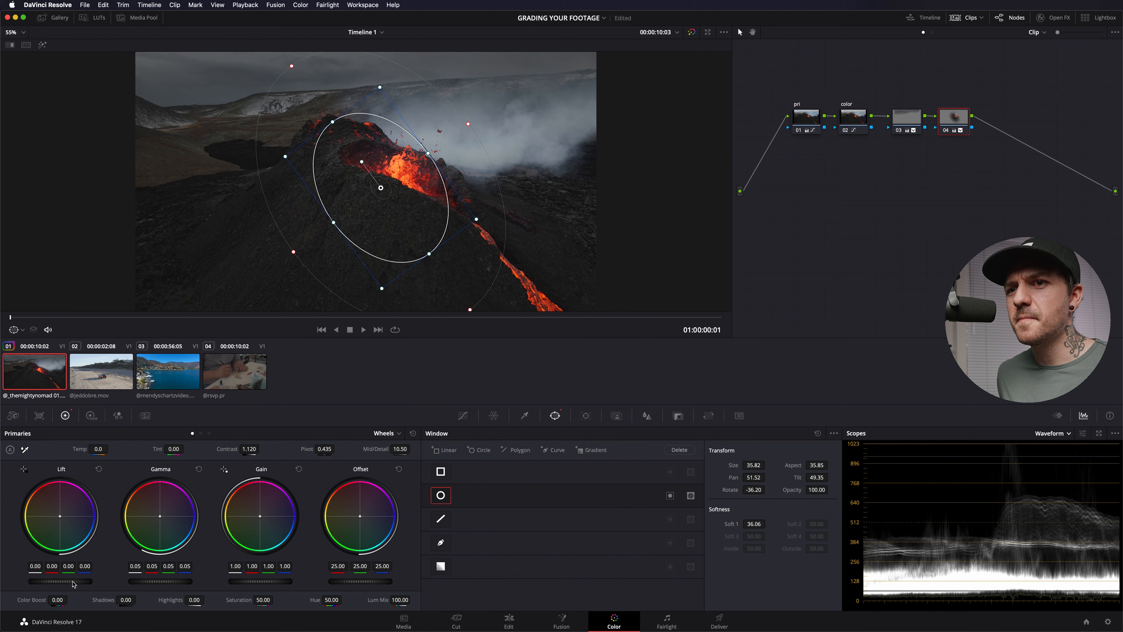
pyautogui.moveTo(68, 584); pyautogui.dragTo(65, 583)
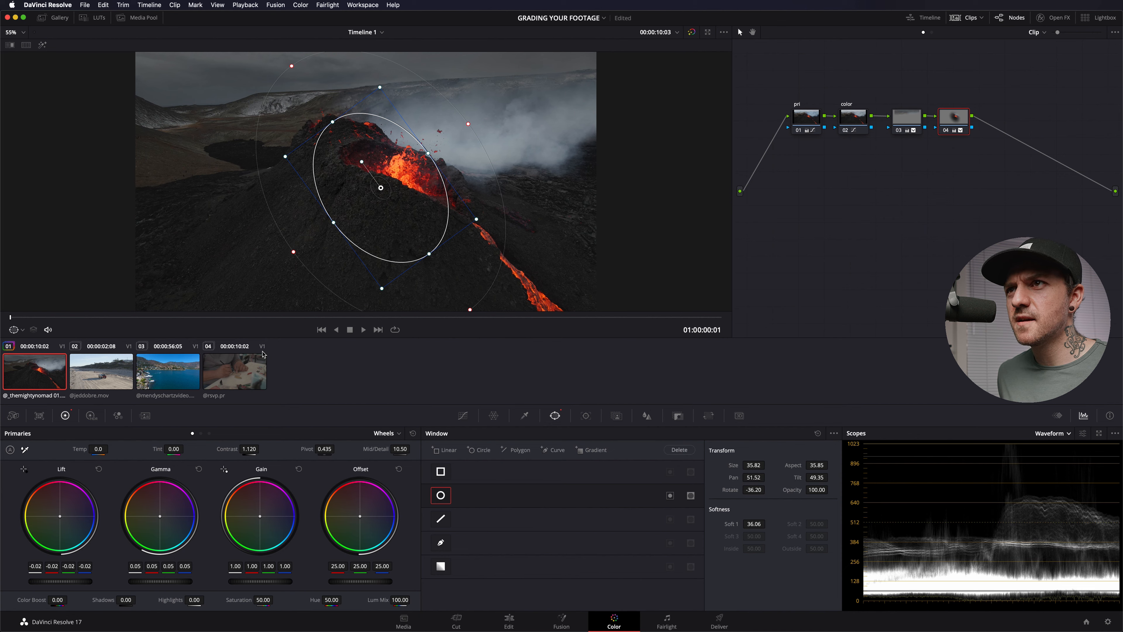
# Toggle the fourth node off and on to compare the crater adjustment with the image without it
pyautogui.press('super+d')
pyautogui.press('super+d')
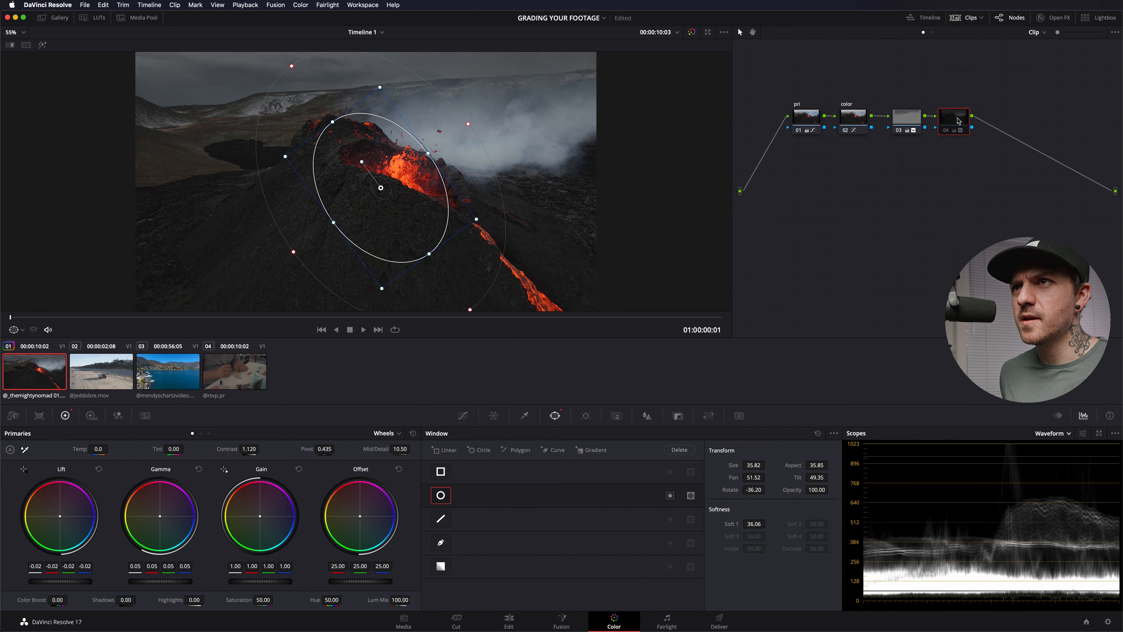
pyautogui.press('super+d')
pyautogui.press('super+d')
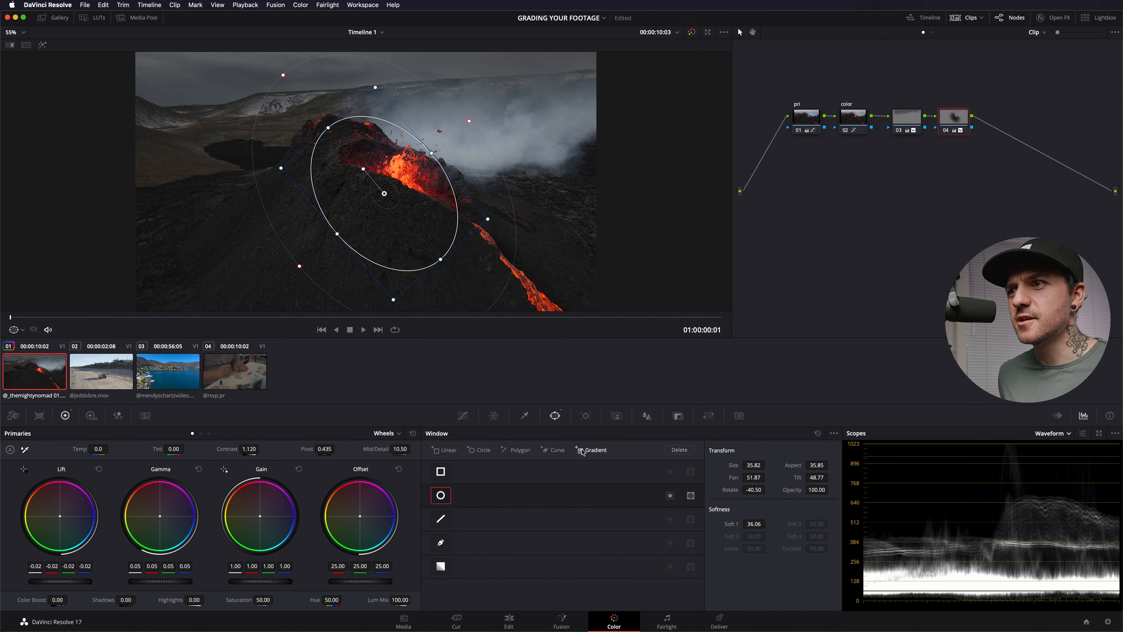
# Track the circle window forward through the whole volcano clip, return to its first frame and hide the window overlay
pyautogui.click(586, 416)
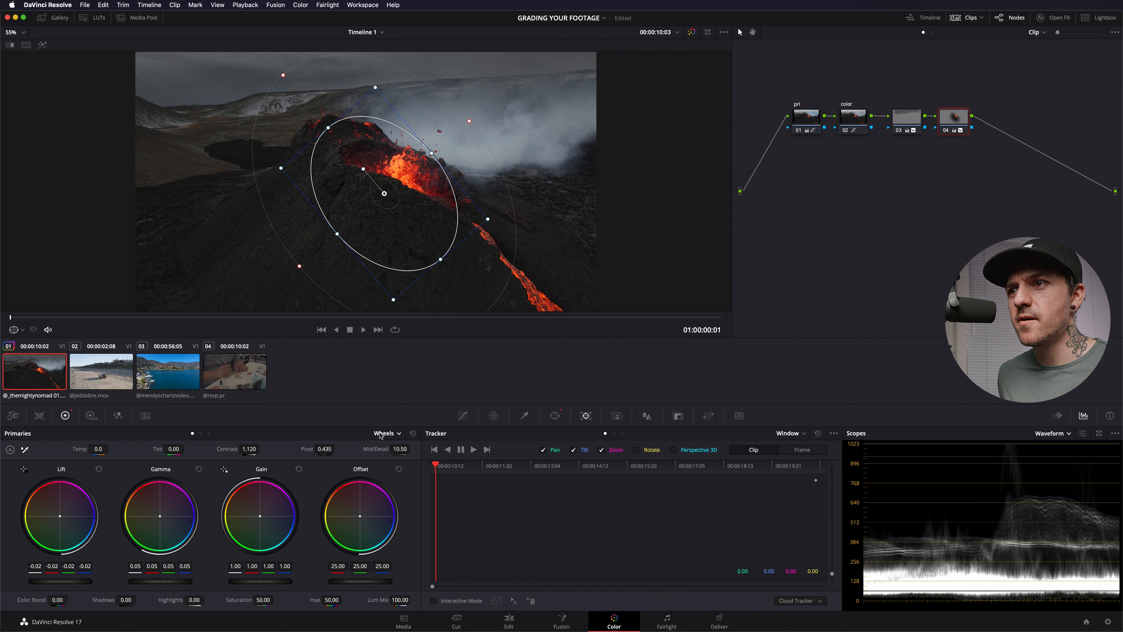
pyautogui.click(474, 450)
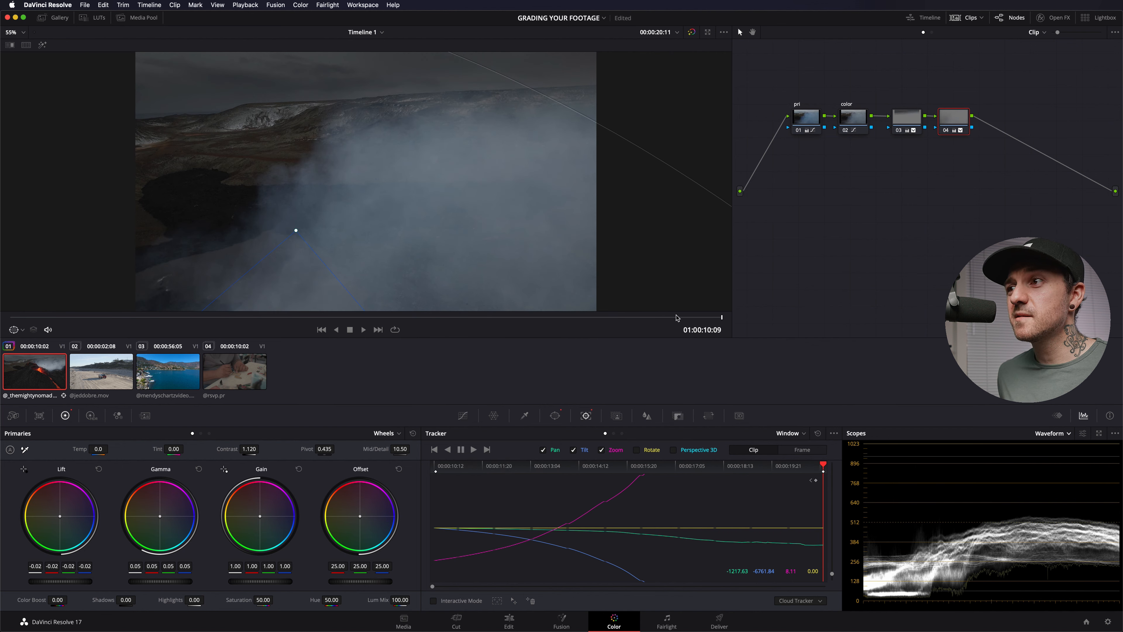
pyautogui.moveTo(722, 317); pyautogui.dragTo(9, 303)
pyautogui.click(22, 329)
pyautogui.click(27, 339)
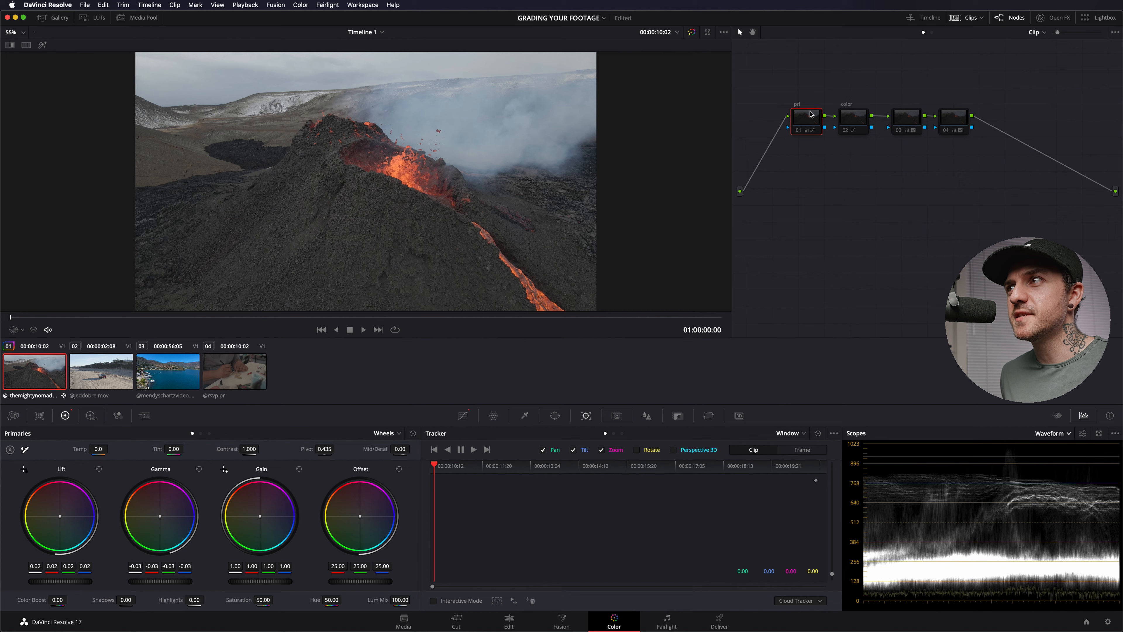
# Re-enable the volcano clip's disabled nodes one after another to review what each contributes to the grade
pyautogui.hotkey('ctrl', 'd')
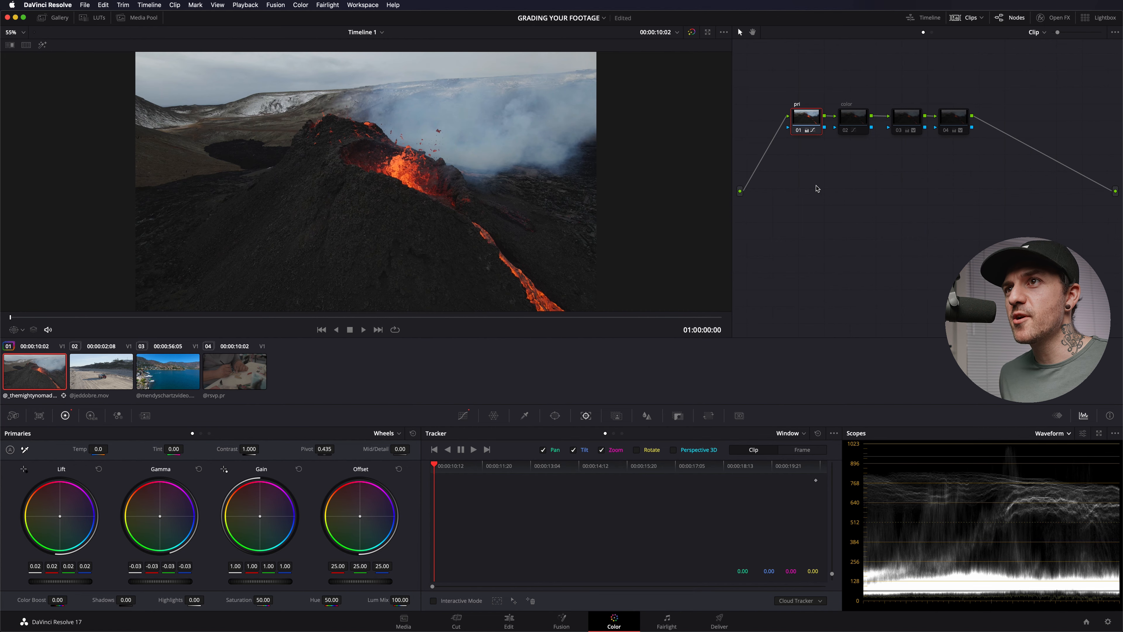
pyautogui.click(853, 120)
pyautogui.press('super+d')
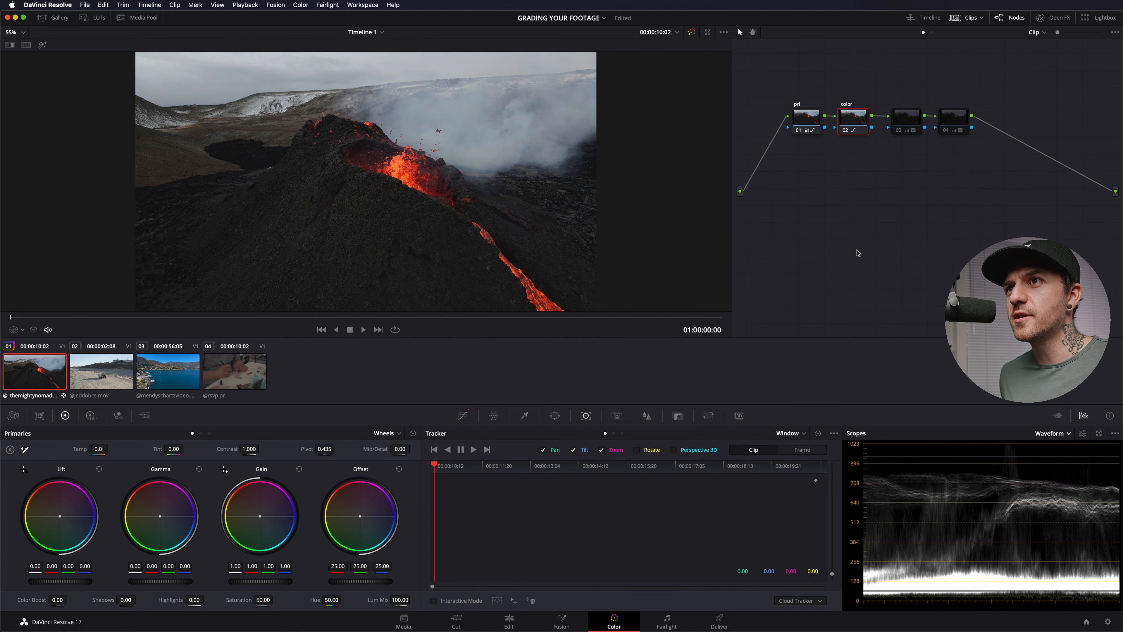
pyautogui.click(906, 120)
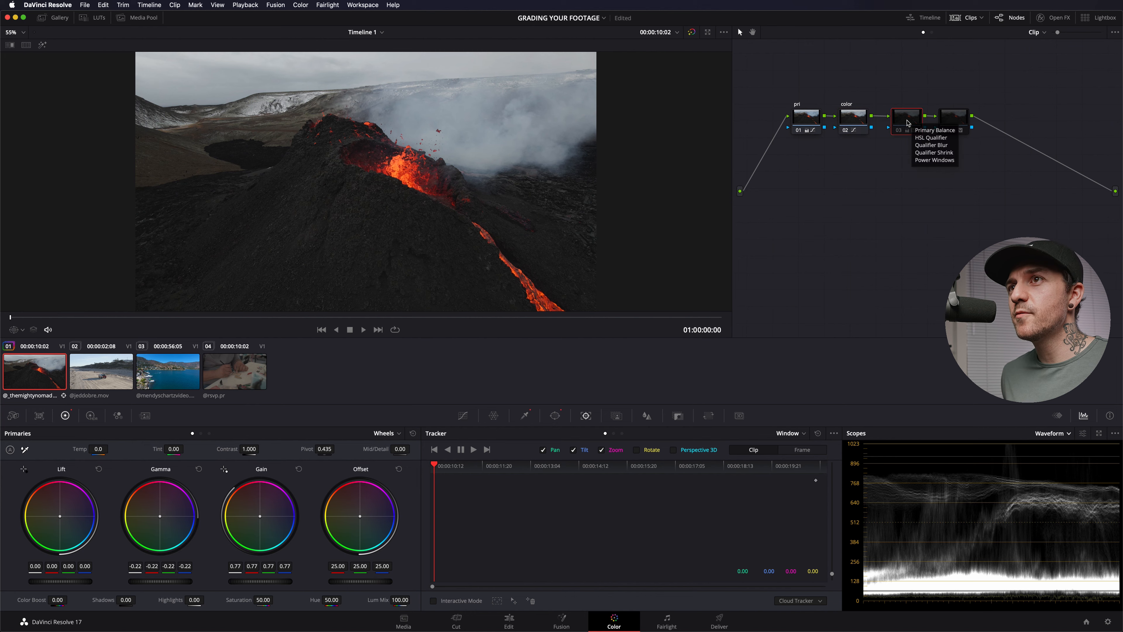
pyautogui.press('super+d')
pyautogui.click(953, 119)
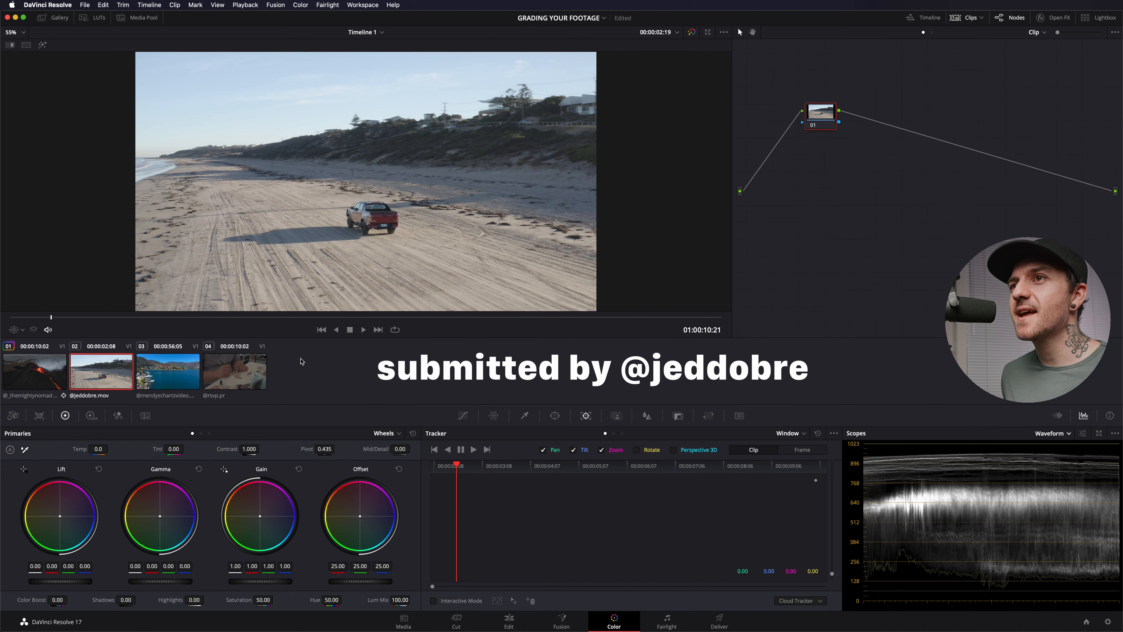
# Play through the beach truck clip and park the playhead at 01:00:17:02
pyautogui.press('space')
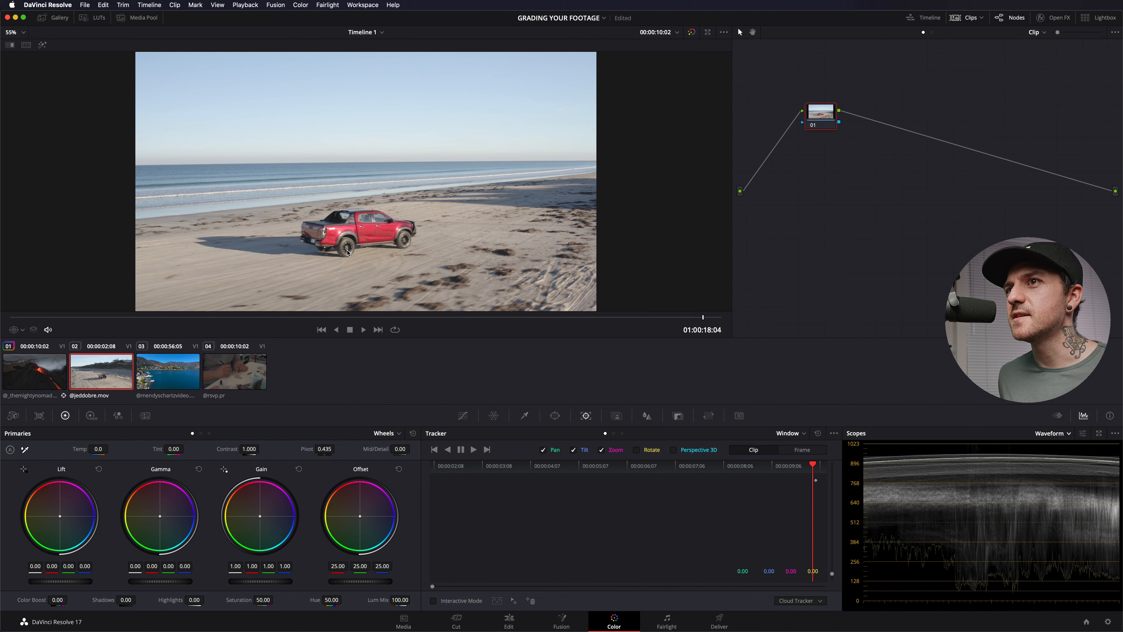
pyautogui.click(450, 317)
pyautogui.moveTo(451, 322); pyautogui.dragTo(607, 326)
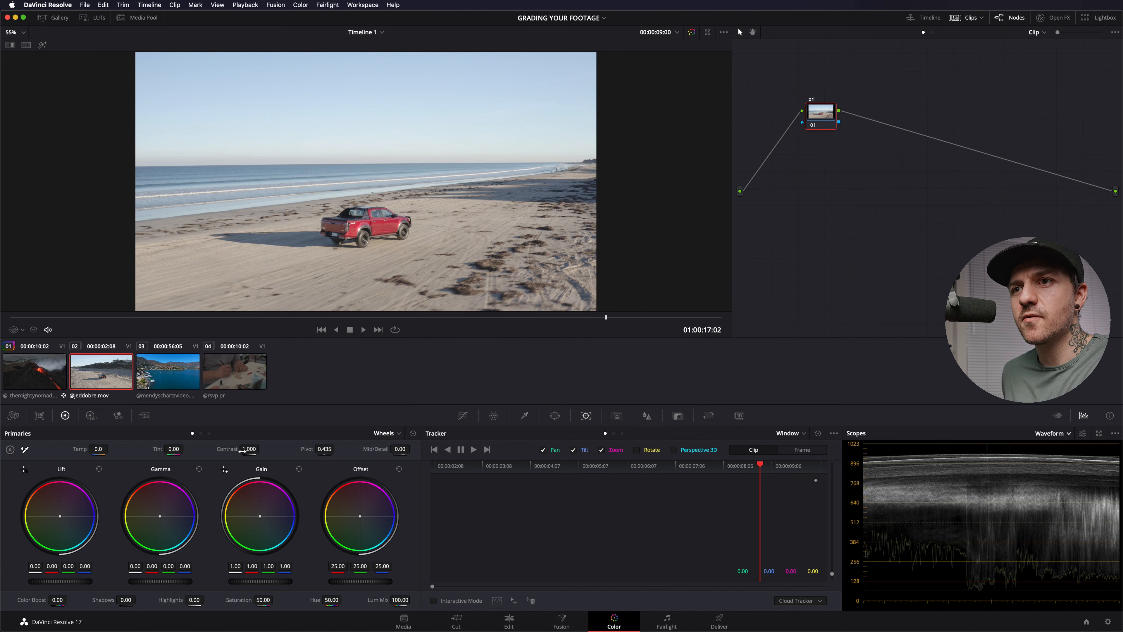
# On the beach clip's pri node, set Contrast to 1.096 and master Gamma to -0.08, and warm Offset to red 29.53, green 23.56, blue 21.03
pyautogui.moveTo(249, 448); pyautogui.dragTo(261, 449)
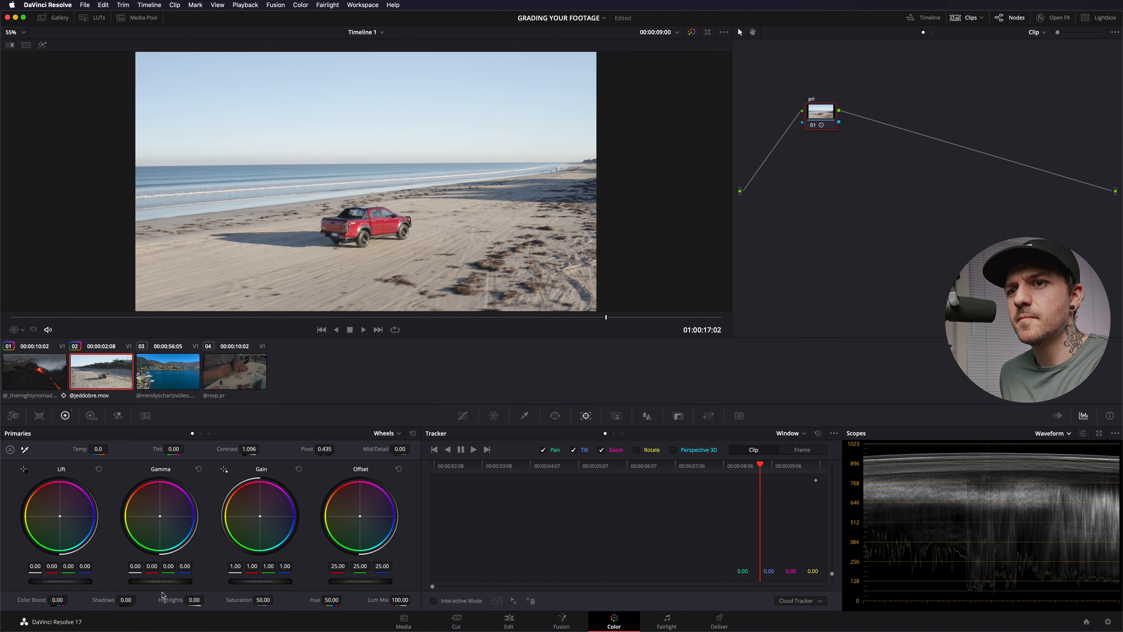
pyautogui.moveTo(164, 584); pyautogui.dragTo(159, 584)
pyautogui.moveTo(160, 581); pyautogui.dragTo(149, 581)
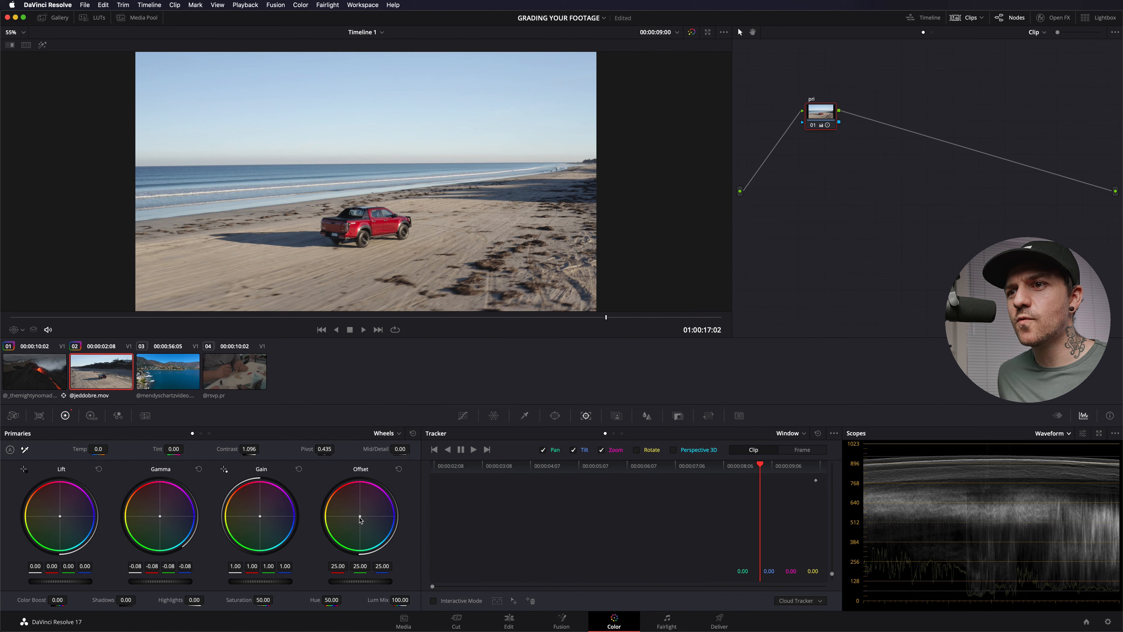
pyautogui.moveTo(360, 516); pyautogui.dragTo(357, 513)
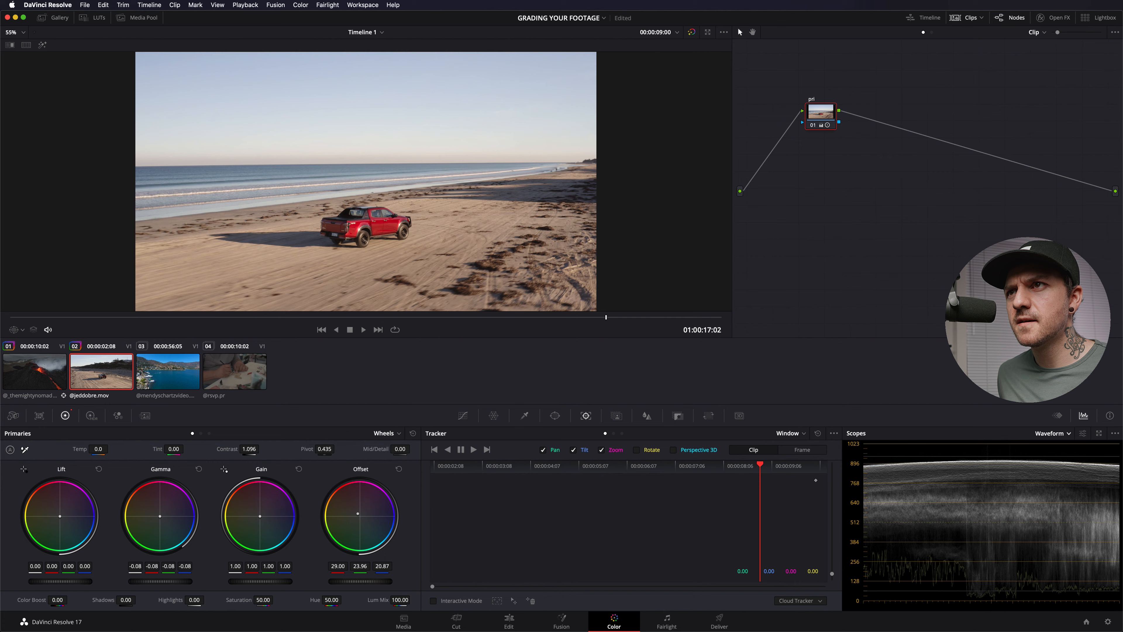
pyautogui.moveTo(357, 513); pyautogui.dragTo(358, 513)
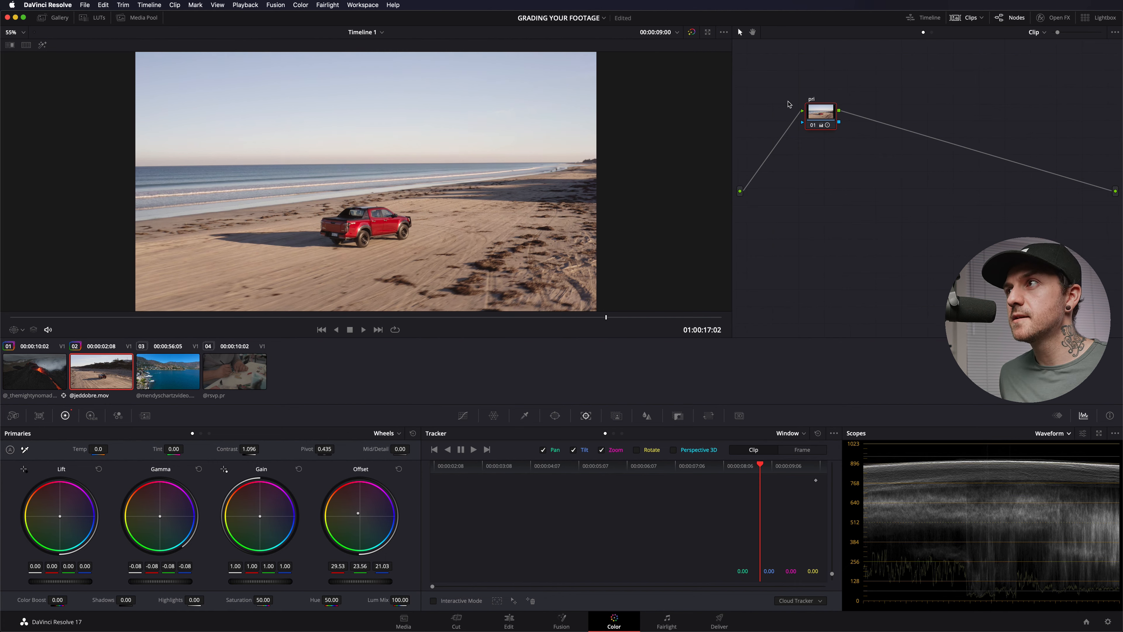
# Add a serial node after the pri node and label it color
pyautogui.hotkey('alt', 's')
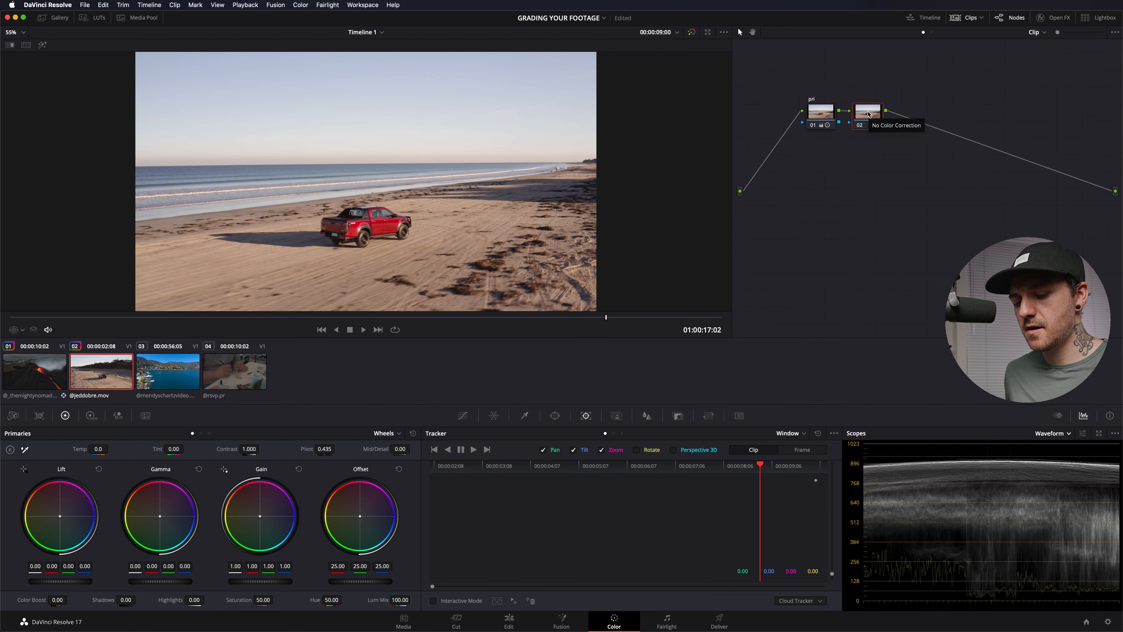
pyautogui.doubleClick(868, 111)
pyautogui.write('color')
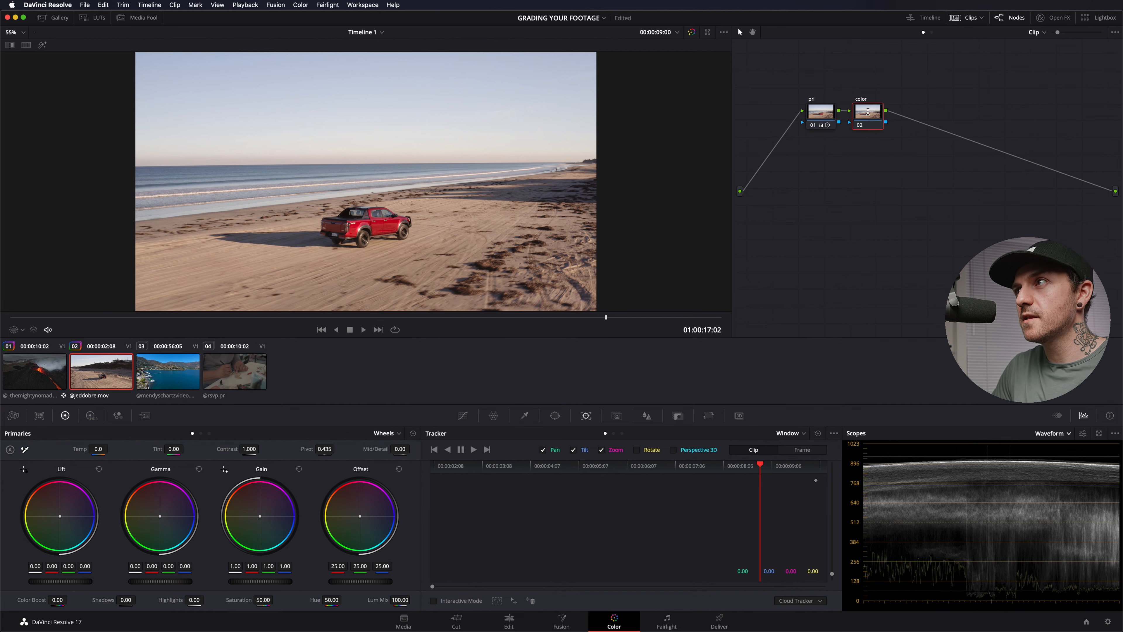
# Shift the blues toward teal on the Hue Vs Hue curve with input hue 128.30 and hue rotate 28.18
pyautogui.click(462, 414)
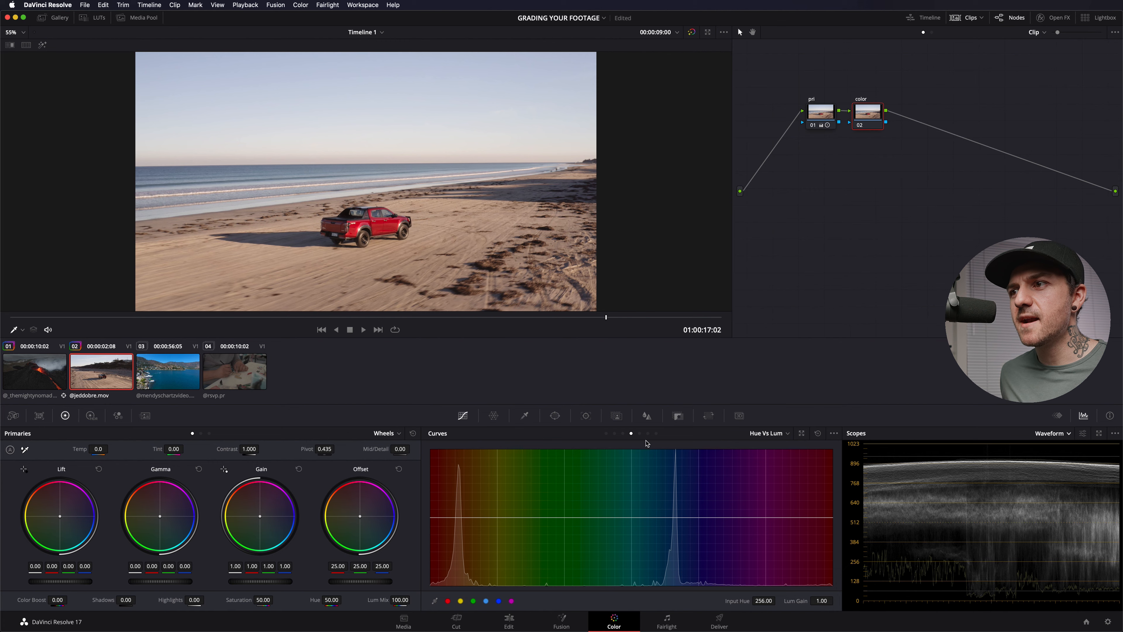
pyautogui.click(614, 434)
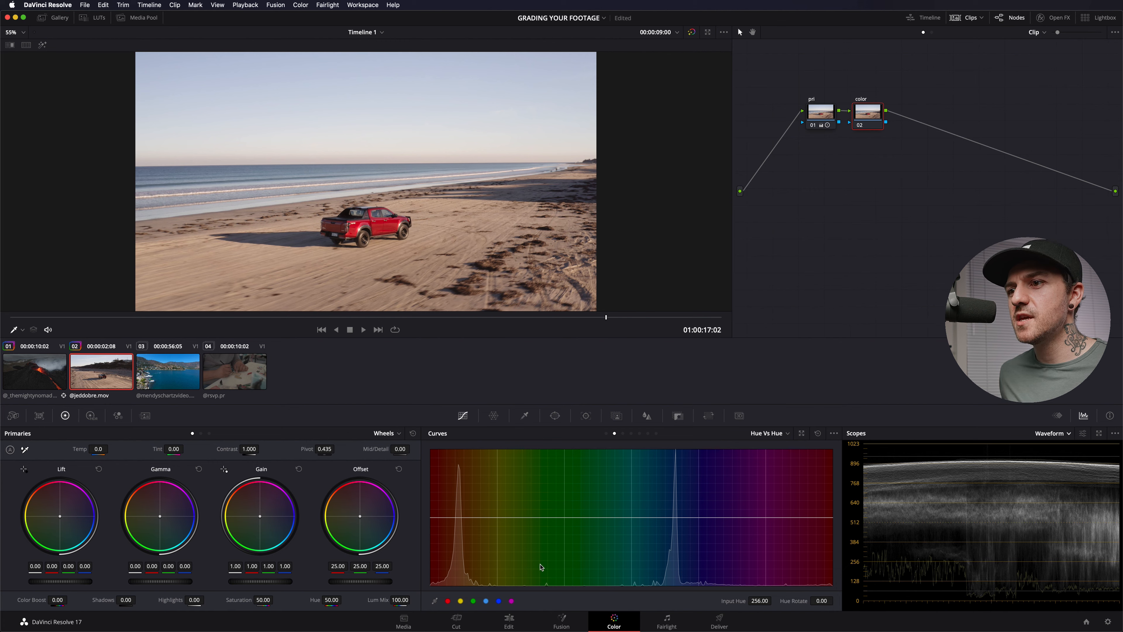
pyautogui.moveTo(699, 514); pyautogui.dragTo(689, 506)
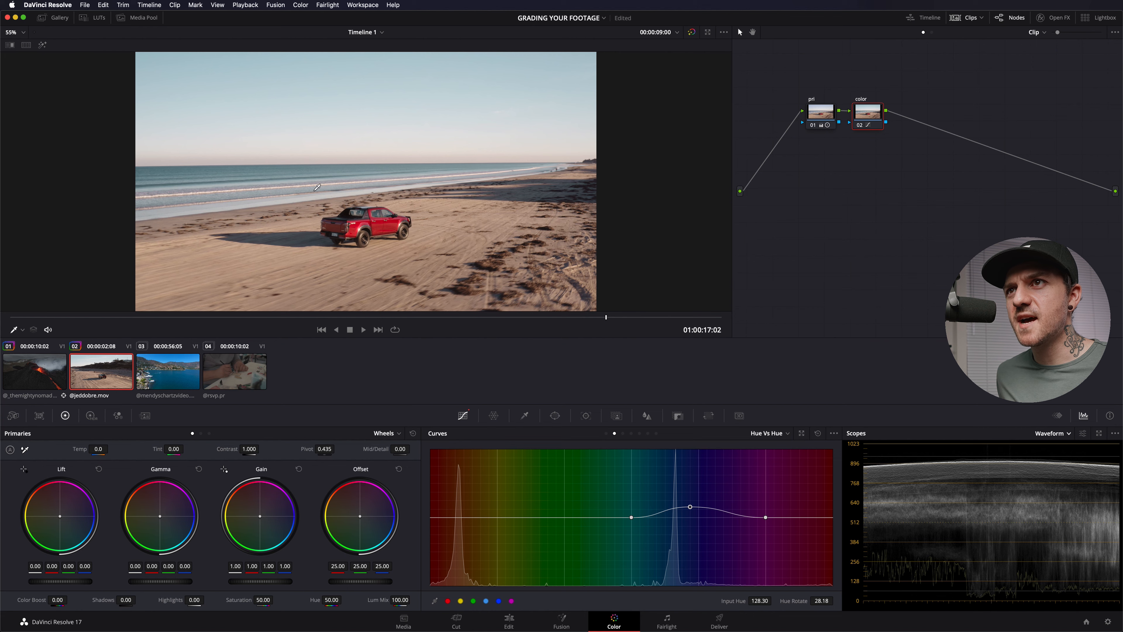
# Boost the reds on the Hue Vs Sat curve to saturation 1.11 at input hue 258.35
pyautogui.click(623, 433)
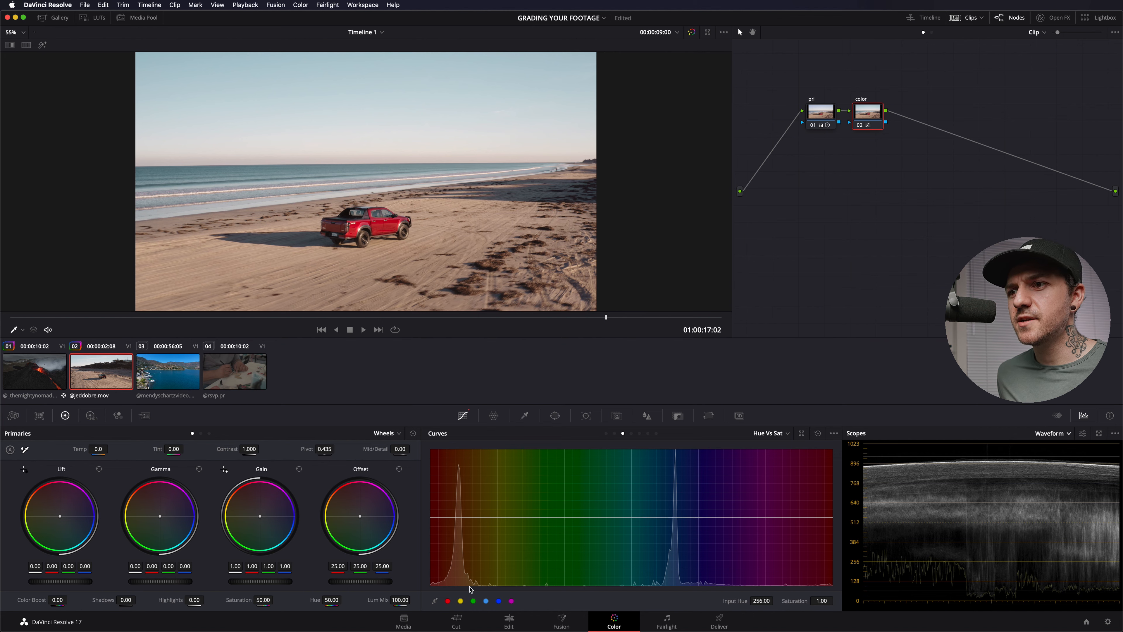
pyautogui.click(448, 600)
pyautogui.moveTo(431, 516); pyautogui.dragTo(433, 511)
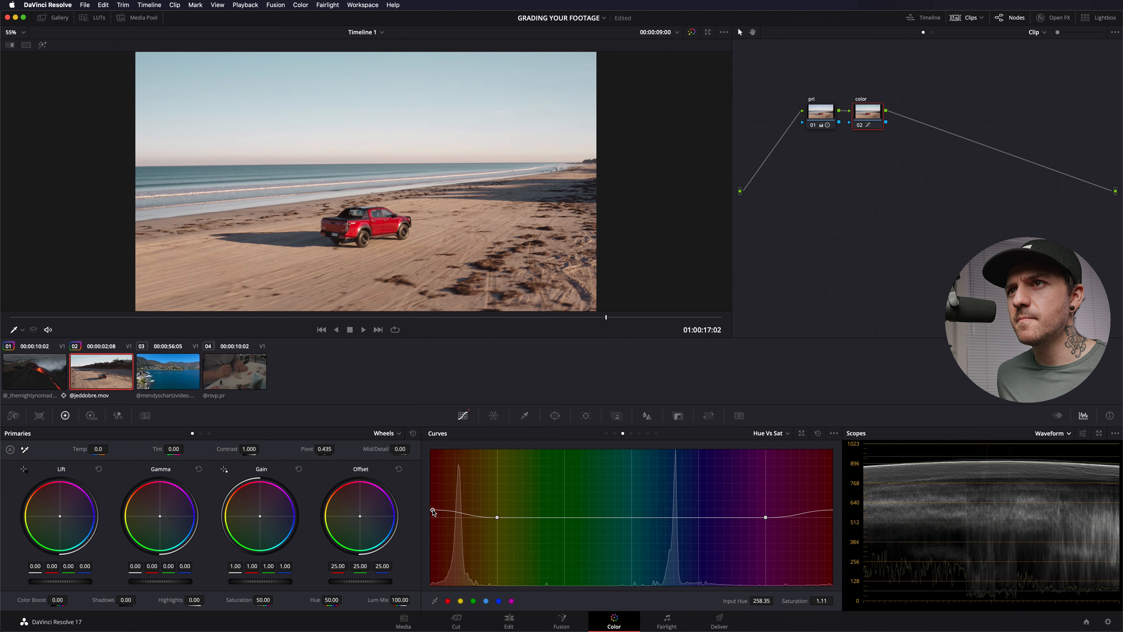
# Refine the reds on the color node's hue curves with saturation 1.09, a slight hue shift, and luminance gain 0.89
pyautogui.moveTo(433, 512); pyautogui.dragTo(433, 512)
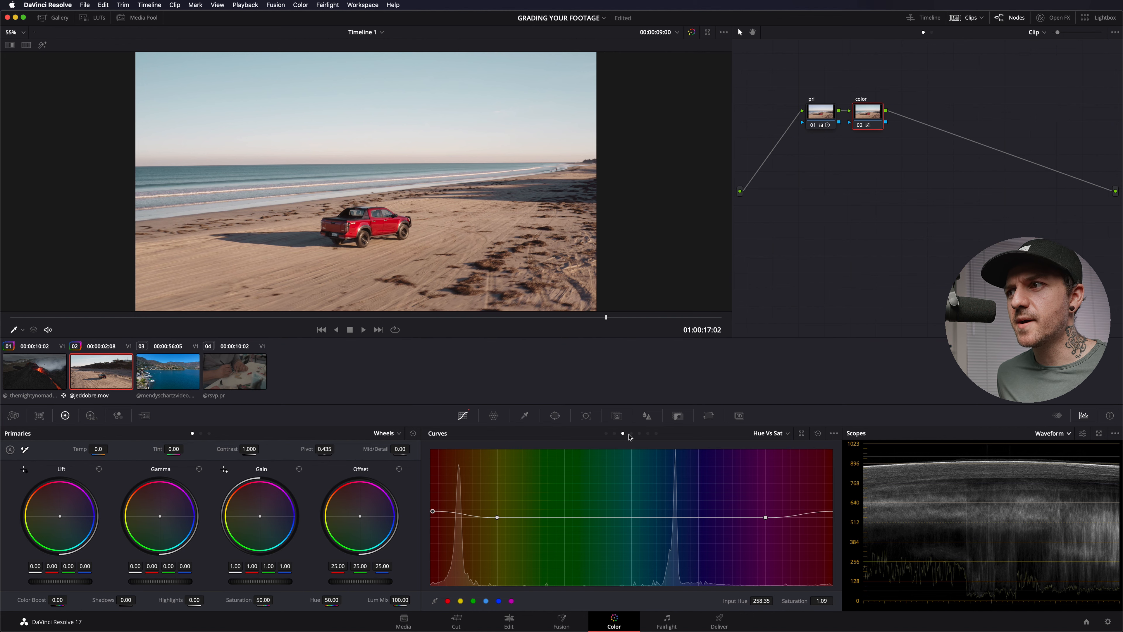
pyautogui.click(614, 433)
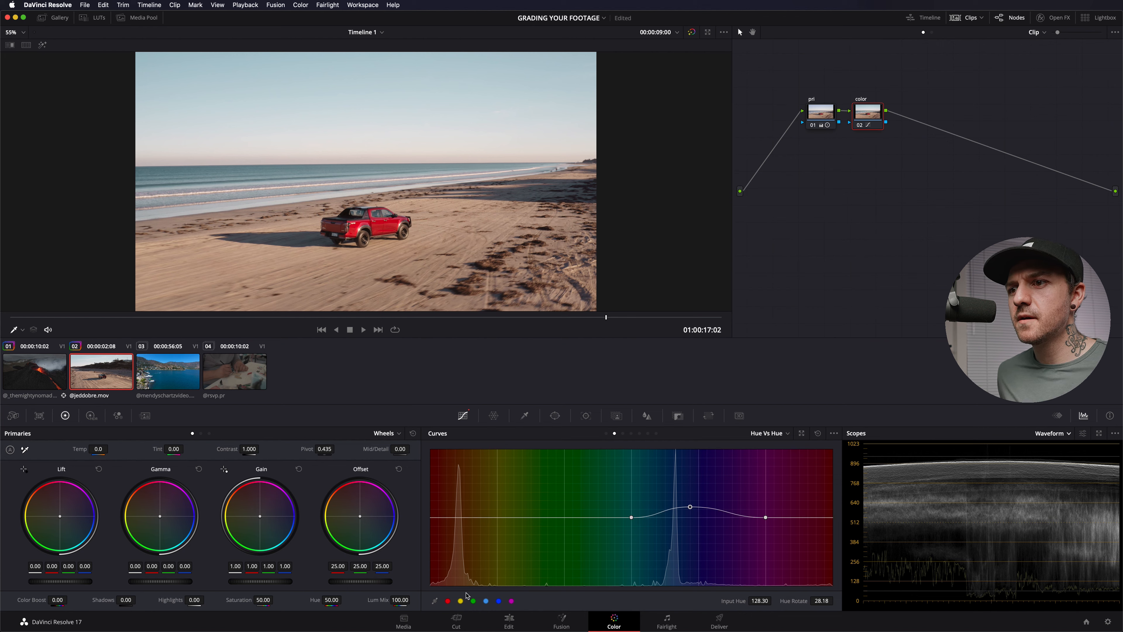
pyautogui.click(448, 602)
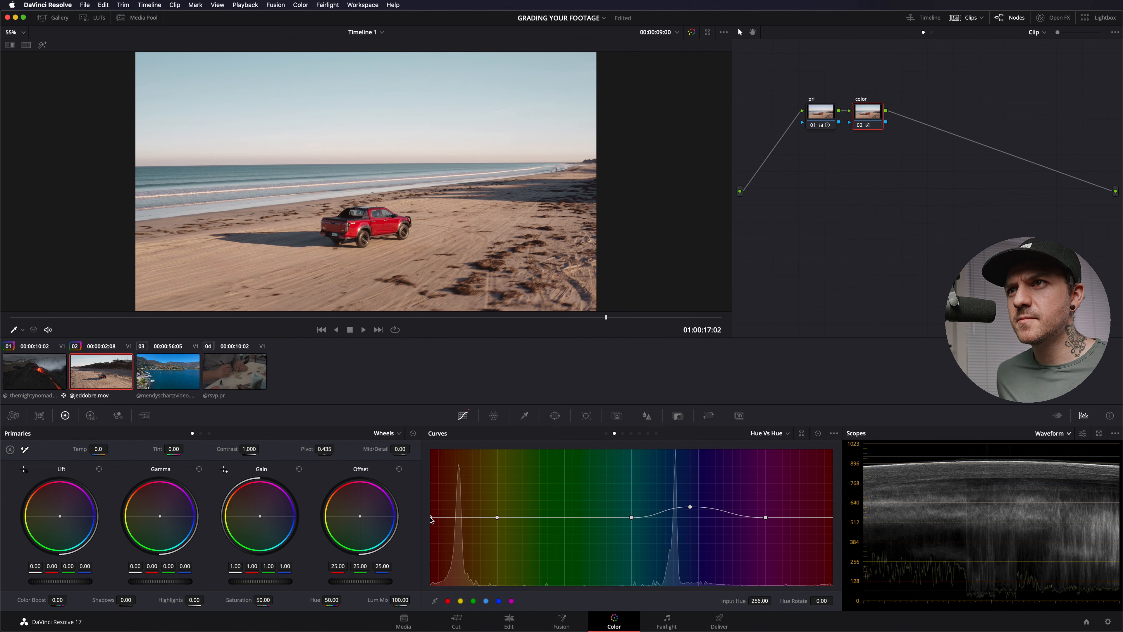
pyautogui.moveTo(431, 520); pyautogui.dragTo(431, 522)
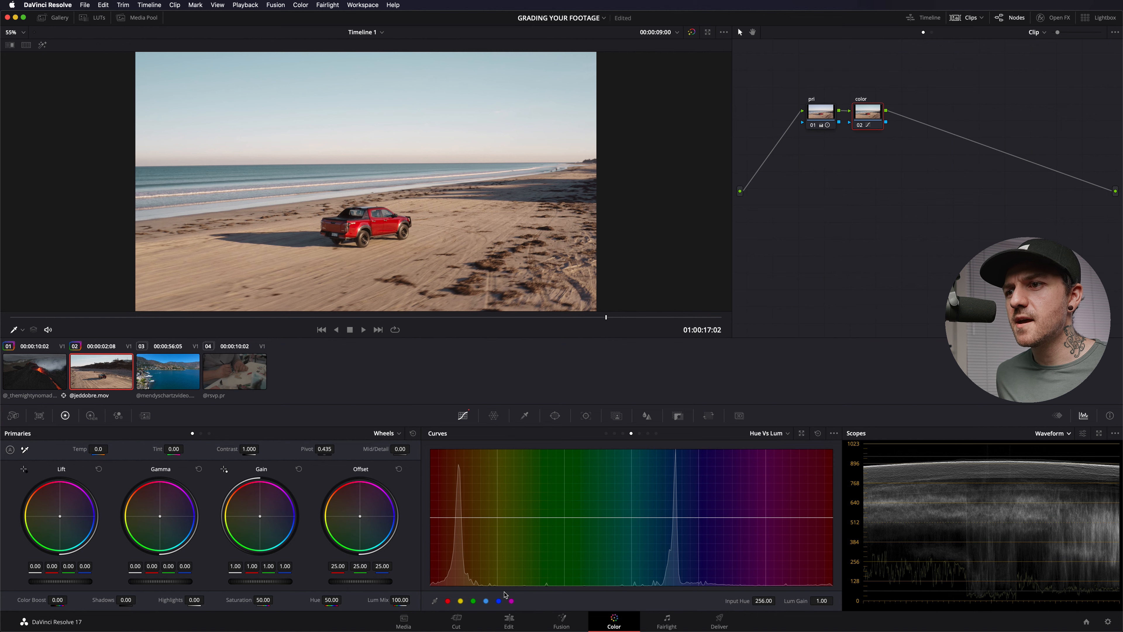
pyautogui.moveTo(431, 519); pyautogui.dragTo(431, 530)
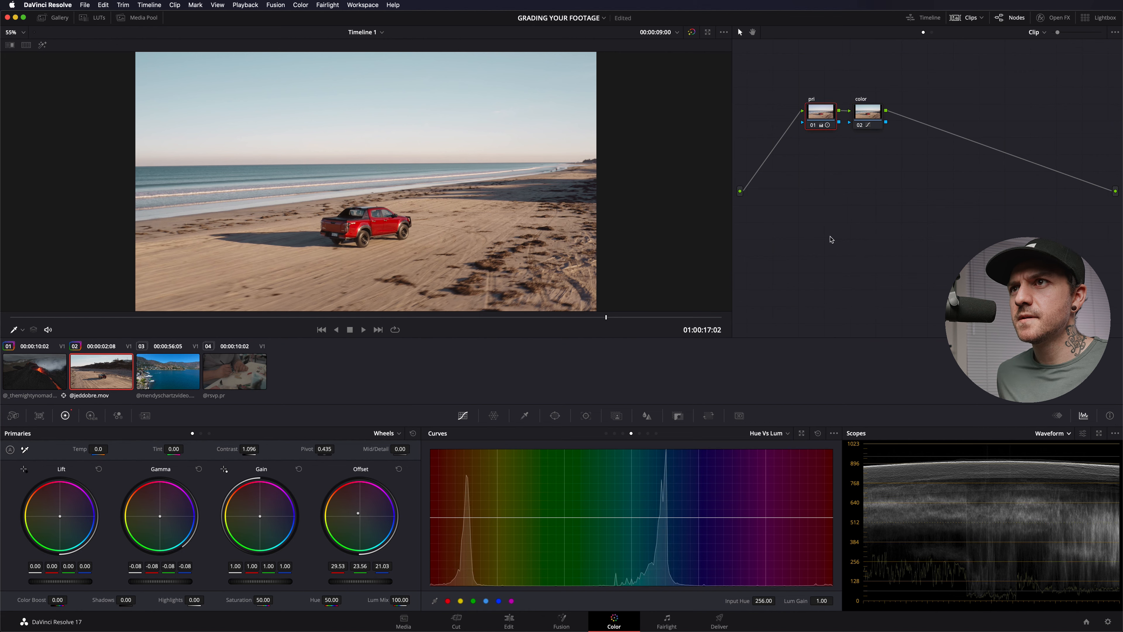
# Compare the beach shot with the pri and color nodes each disabled and enabled
pyautogui.click(813, 126)
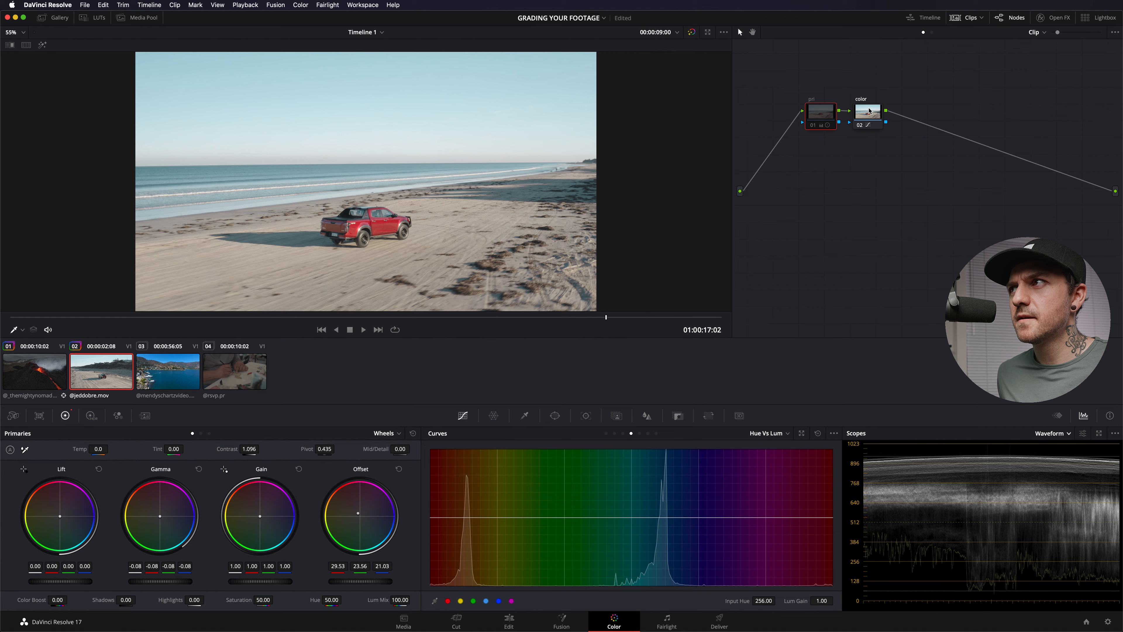
pyautogui.click(862, 125)
pyautogui.click(821, 112)
pyautogui.press('super+d')
pyautogui.click(868, 113)
pyautogui.press('super+d')
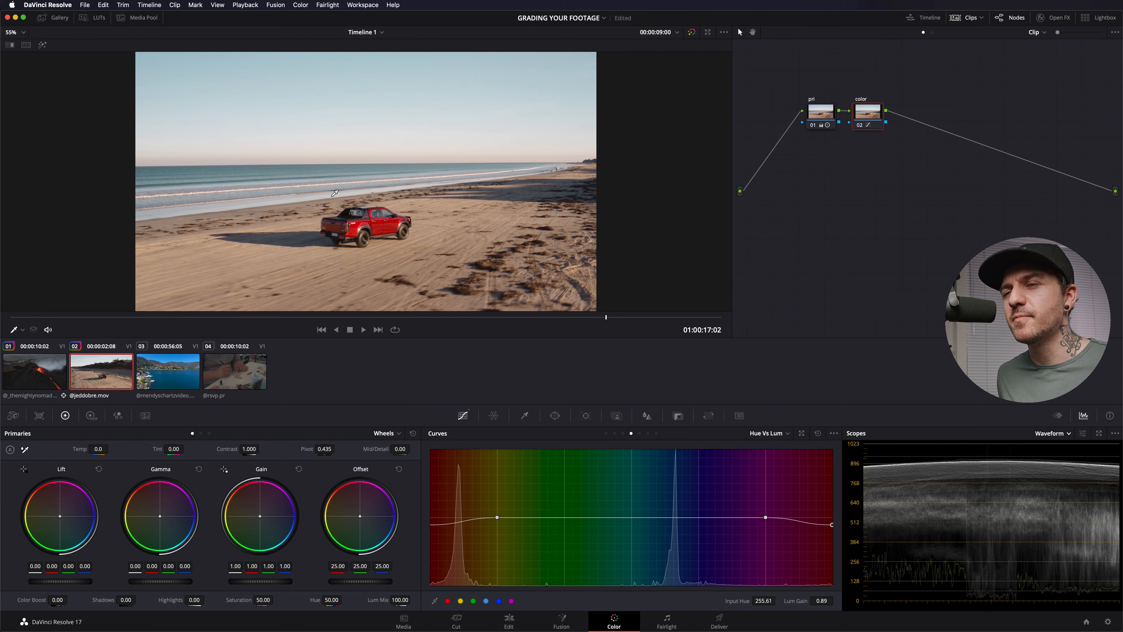
# Add a serial node with a circle window fitted around the truck at size 20.88, aspect 71.32, tilt 45.56, and softness 28.46
pyautogui.hotkey('alt', 's')
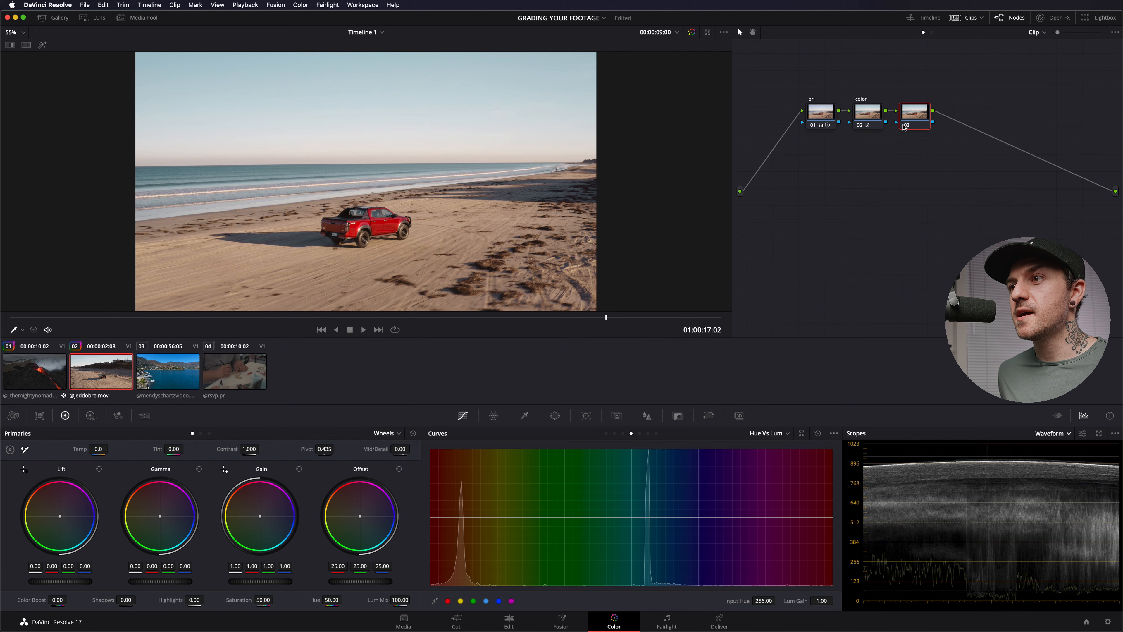
pyautogui.click(555, 417)
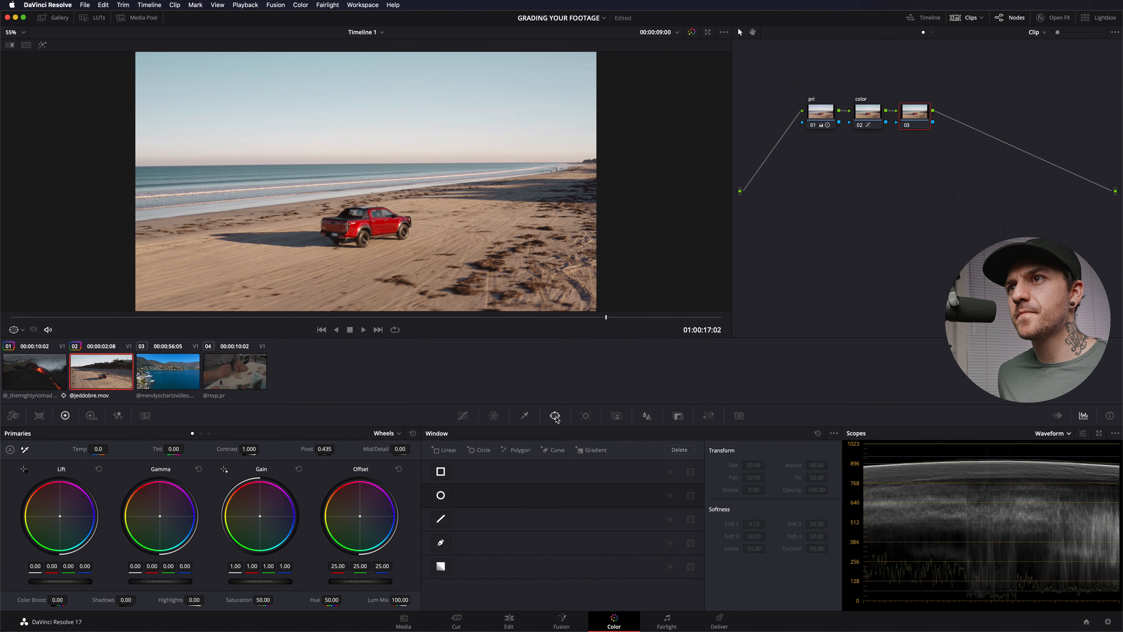
pyautogui.click(440, 495)
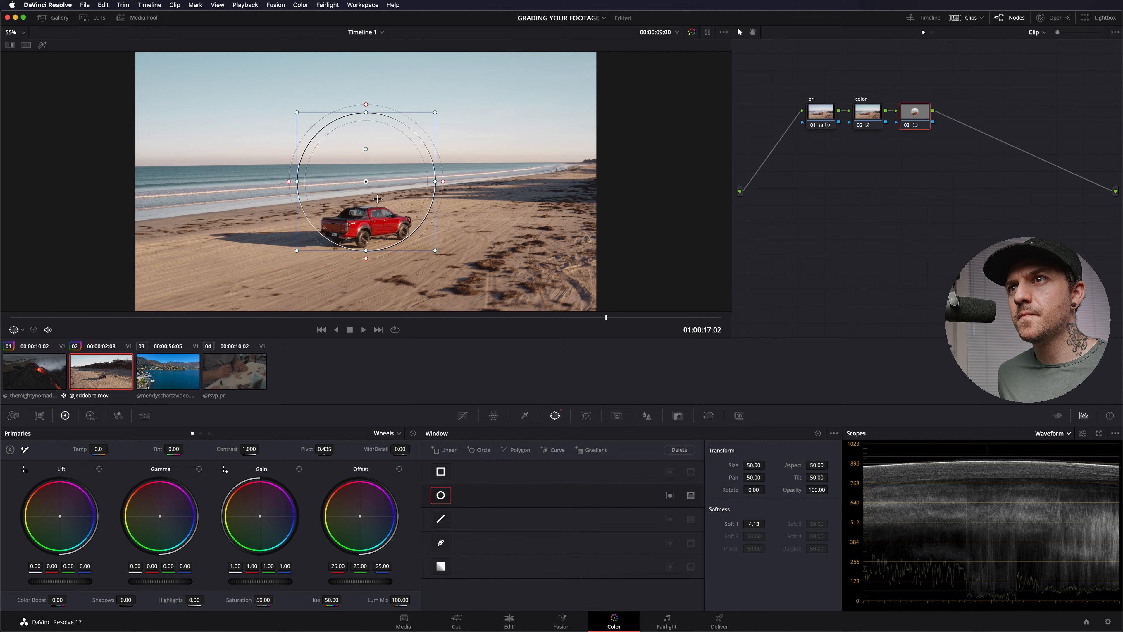
pyautogui.moveTo(367, 183); pyautogui.dragTo(367, 219)
pyautogui.moveTo(443, 218); pyautogui.dragTo(485, 223)
pyautogui.moveTo(367, 149); pyautogui.dragTo(368, 225)
pyautogui.moveTo(437, 226); pyautogui.dragTo(366, 224)
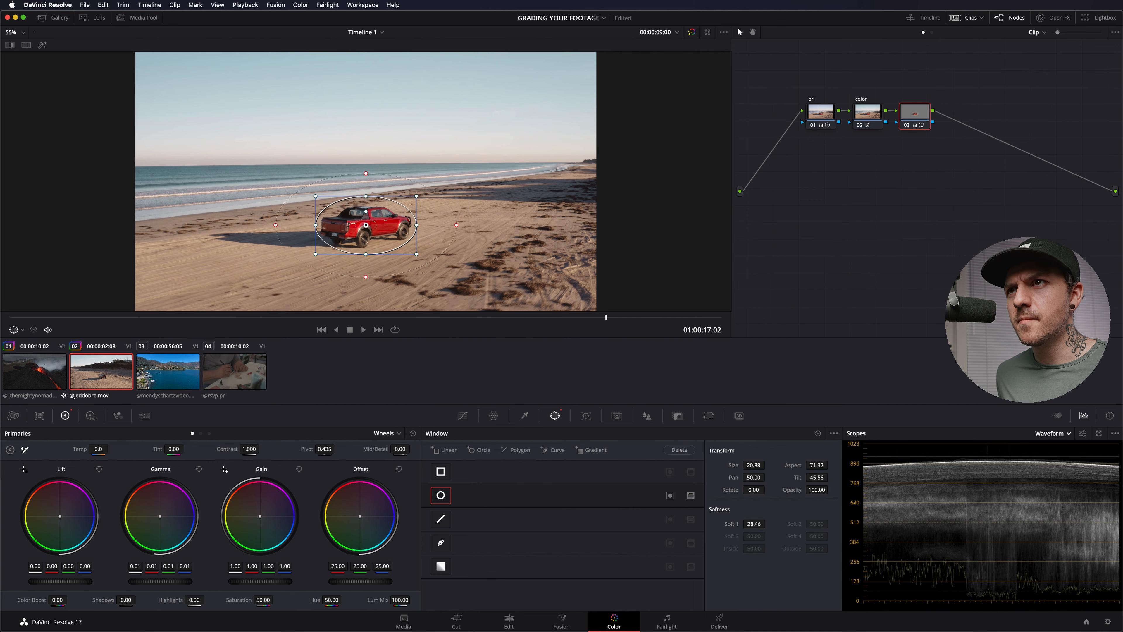
# Brighten the truck inside the window with master Gamma at -0.03 and Gain at 1.11, checking the isolated area
pyautogui.moveTo(160, 581); pyautogui.dragTo(151, 581)
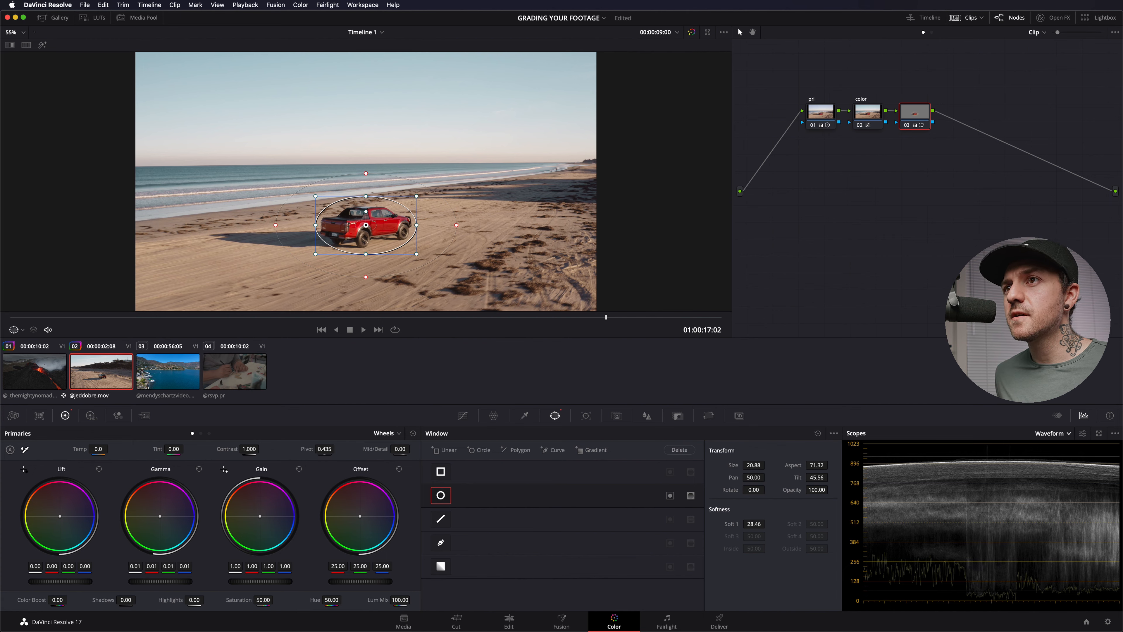
pyautogui.moveTo(151, 581); pyautogui.dragTo(149, 581)
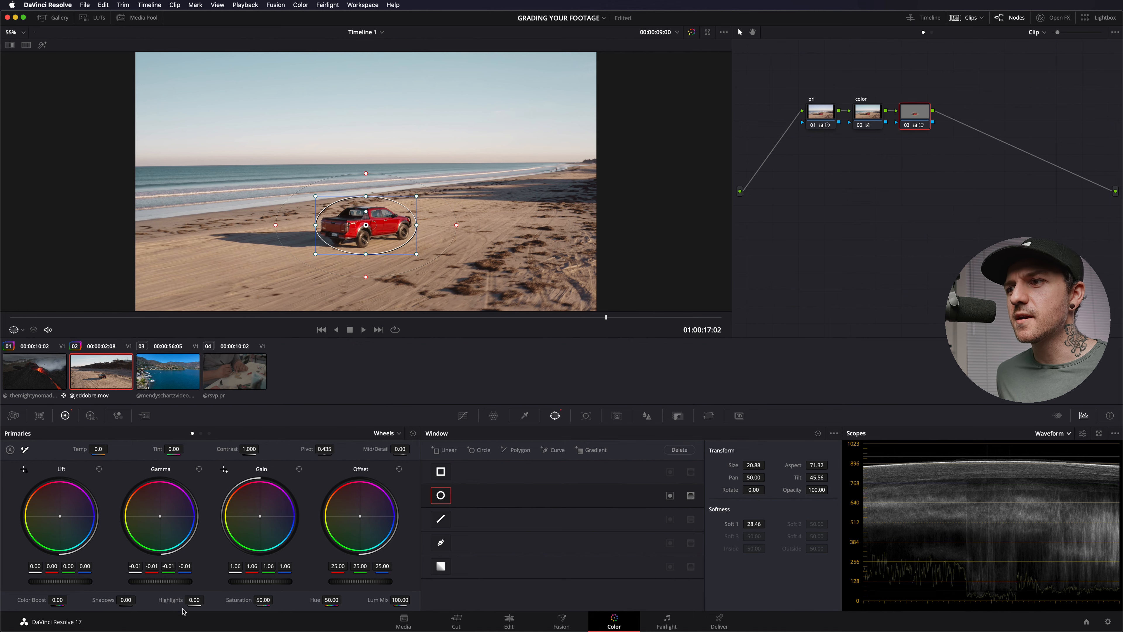
pyautogui.hotkey('shift', 'h')
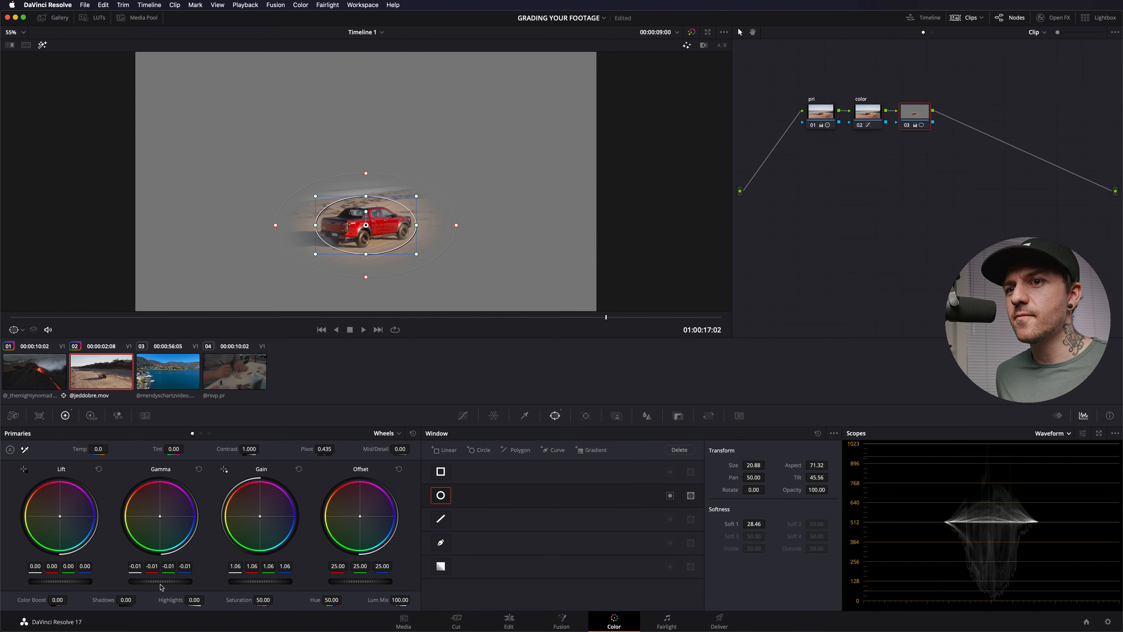
pyautogui.moveTo(160, 581); pyautogui.dragTo(165, 582)
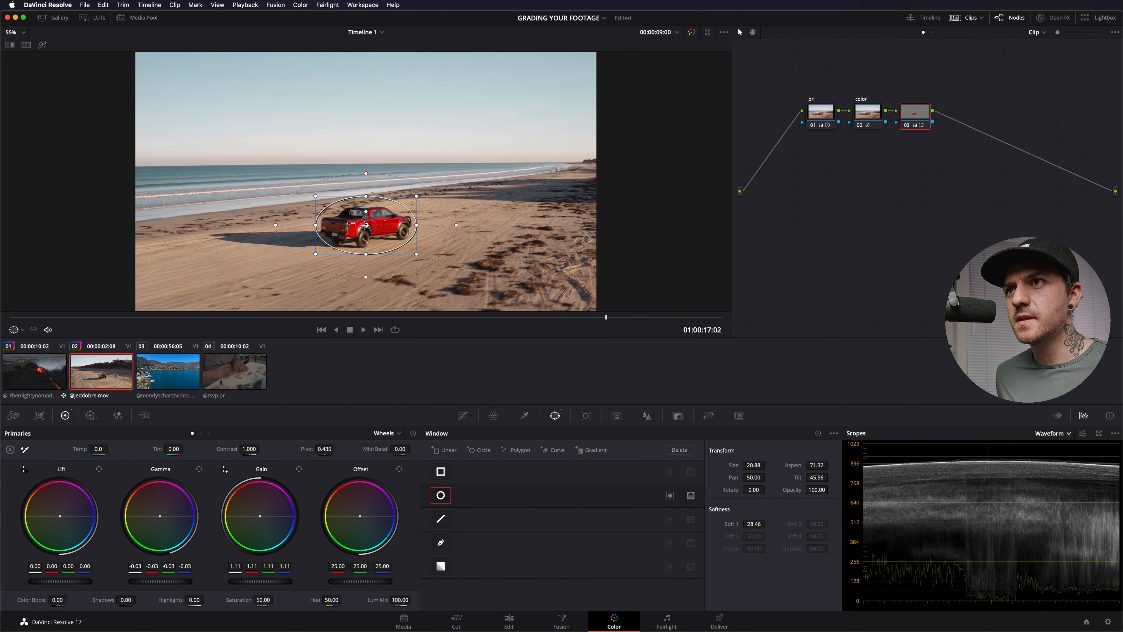
# Raise the truck window's softness to 34.40, re-center it, and narrow its width and height closer to the truck
pyautogui.moveTo(365, 225); pyautogui.dragTo(365, 225)
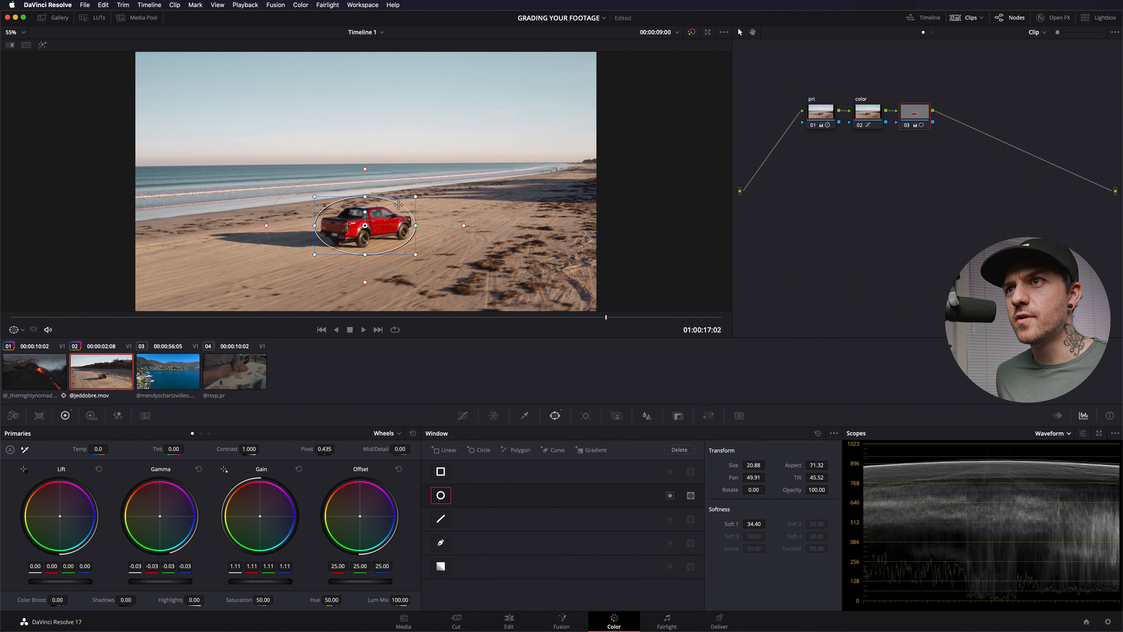
pyautogui.hotkey('shift', 'h')
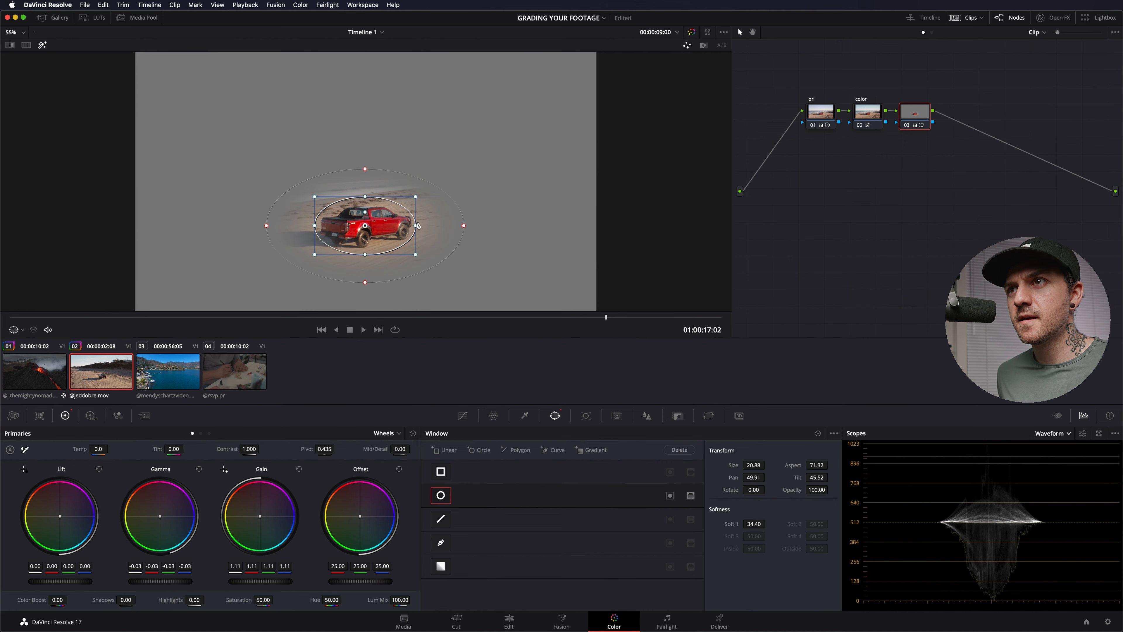
pyautogui.moveTo(417, 225); pyautogui.dragTo(410, 226)
pyautogui.moveTo(365, 197); pyautogui.dragTo(365, 204)
pyautogui.hotkey('shift', 'h')
# Track the truck window backward to the clip's start and forward from 00:00:09:00 to its end
pyautogui.click(585, 415)
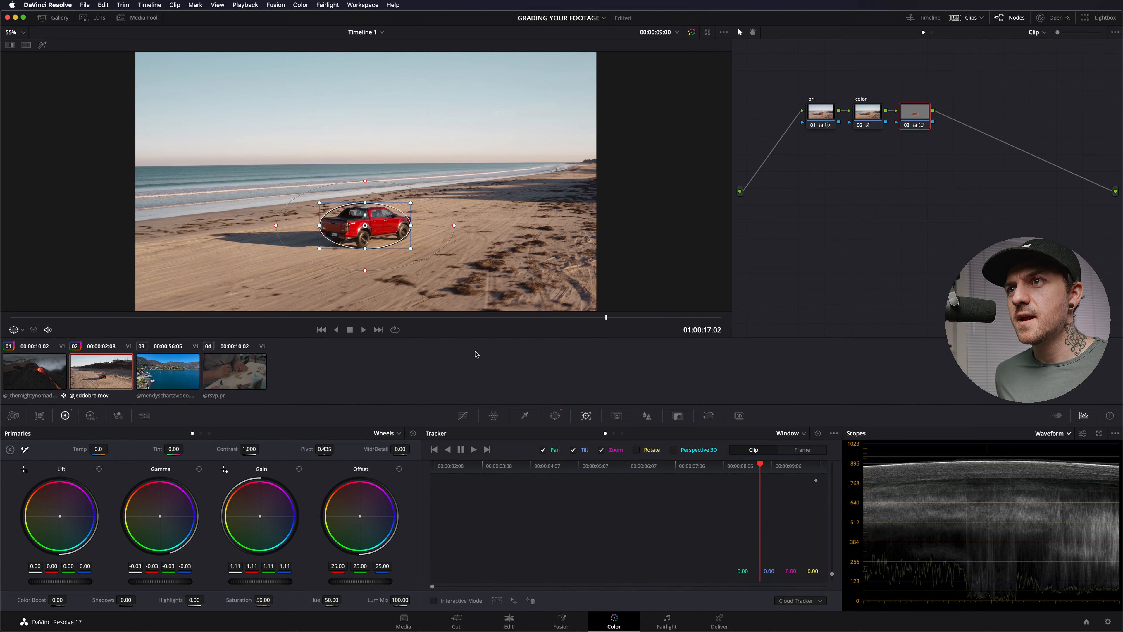
pyautogui.click(448, 450)
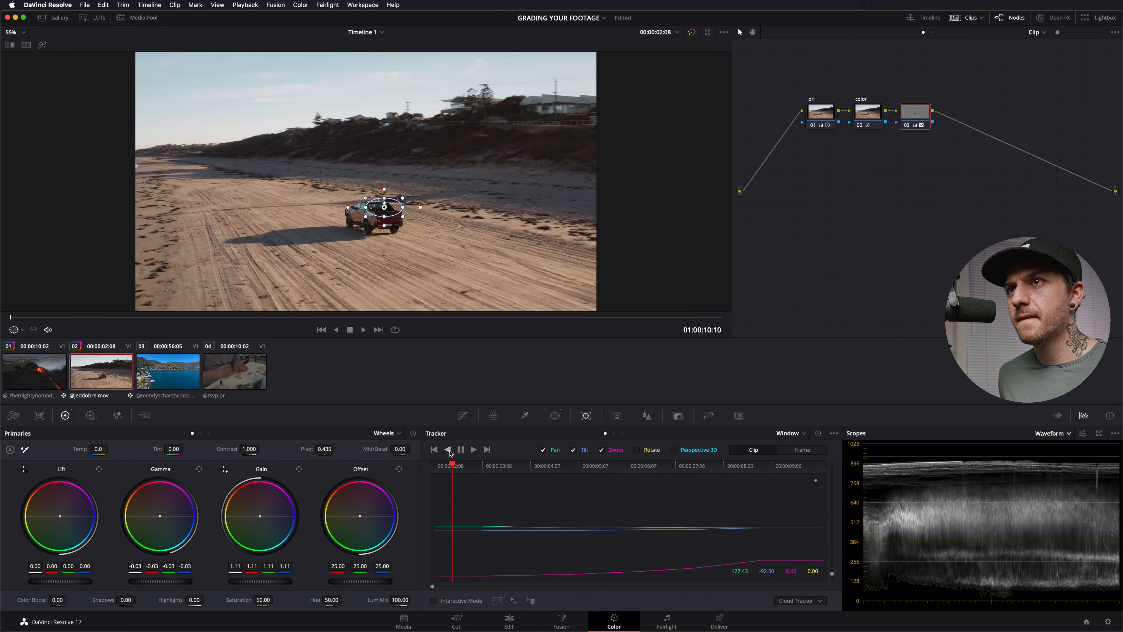
pyautogui.click(821, 481)
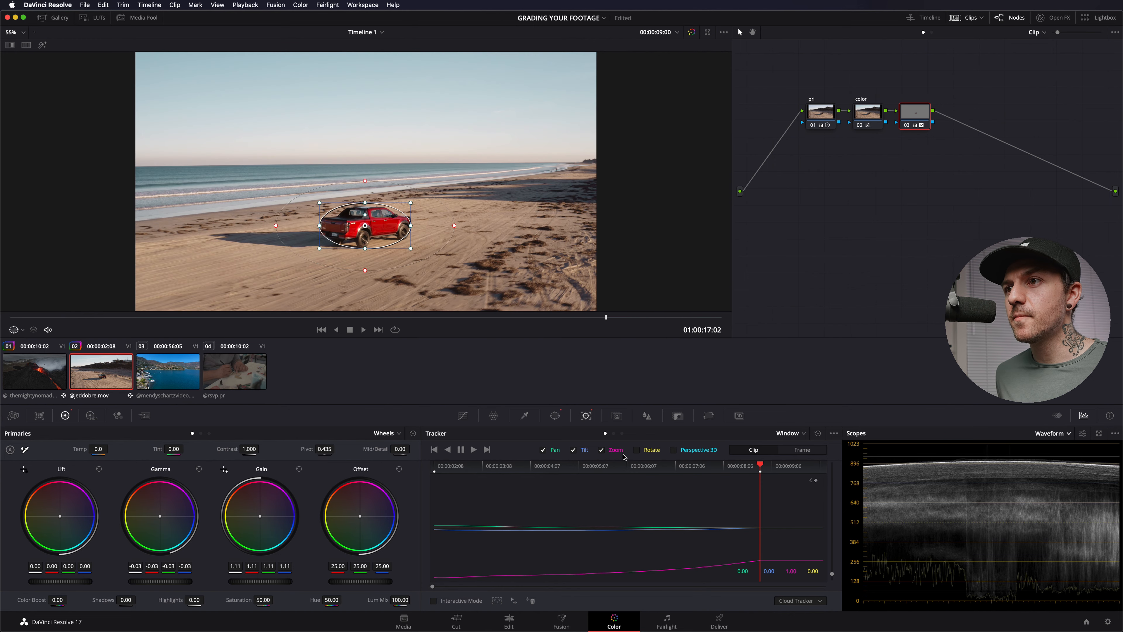
pyautogui.click(473, 450)
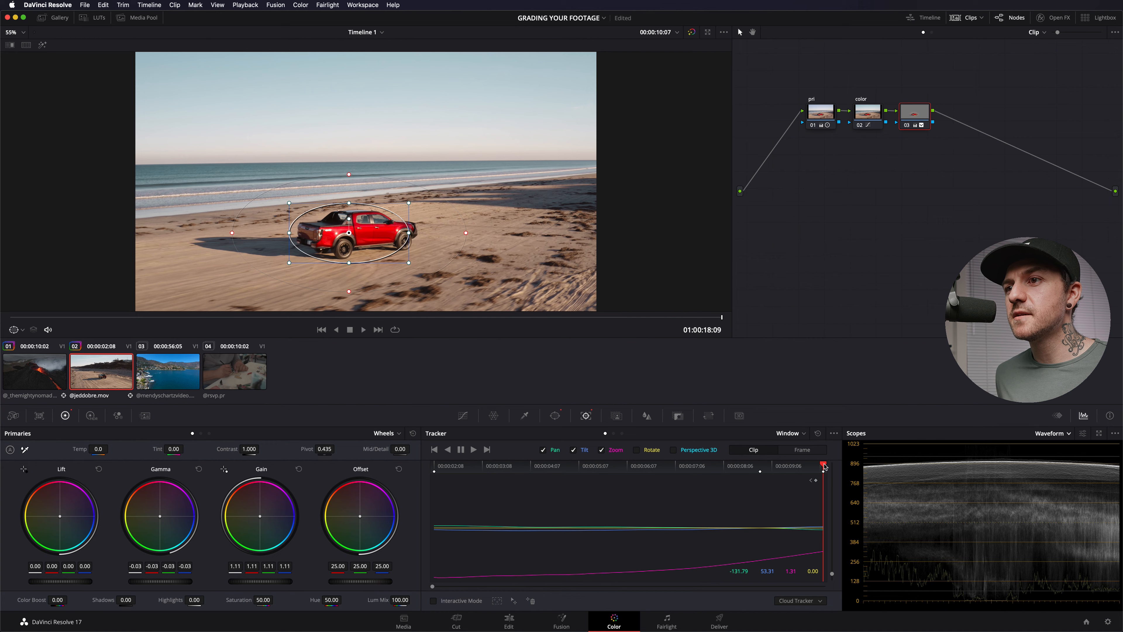
# Correct the track with per-frame adjustments, refitting the window to the truck at 00:00:02:08, 00:00:03:09, and 00:00:04:22
pyautogui.moveTo(825, 466); pyautogui.dragTo(432, 467)
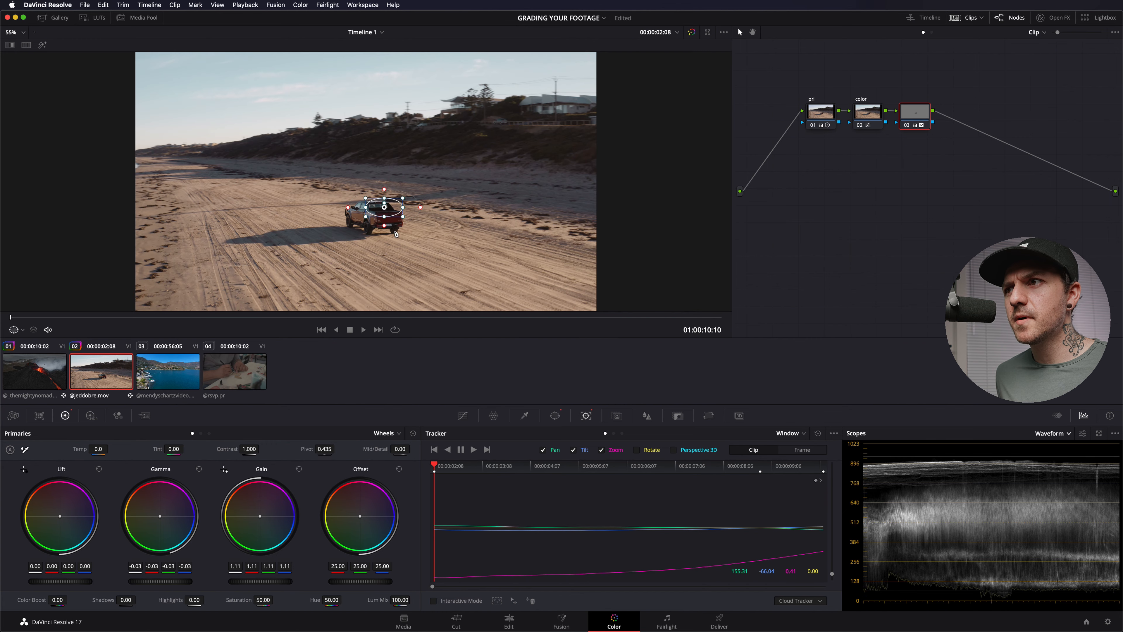
pyautogui.click(796, 451)
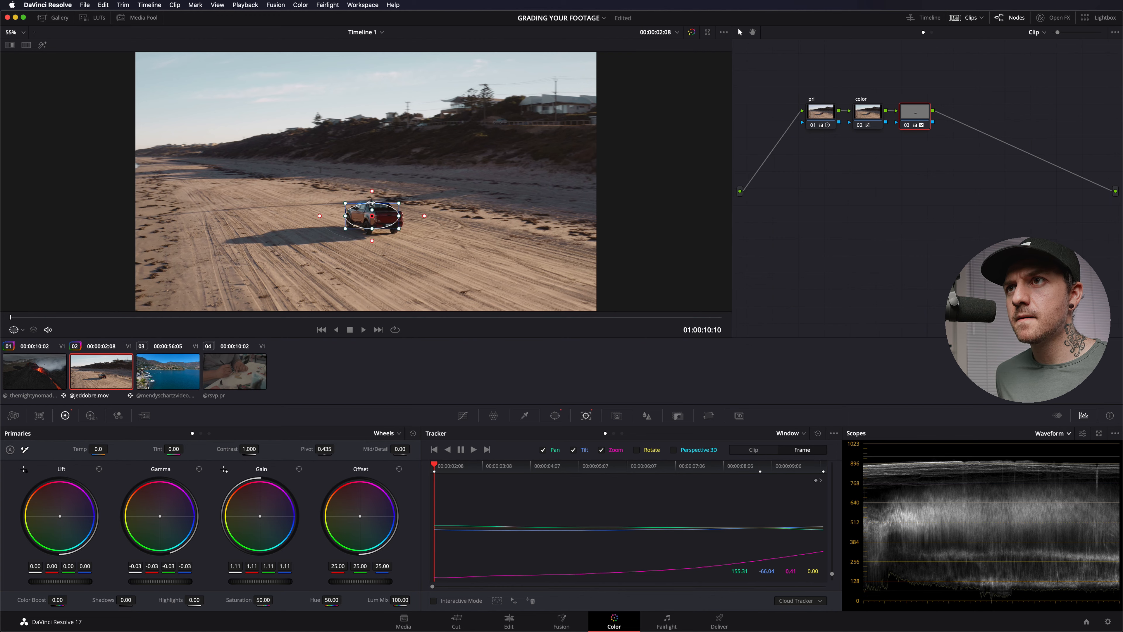
pyautogui.moveTo(434, 466); pyautogui.dragTo(487, 473)
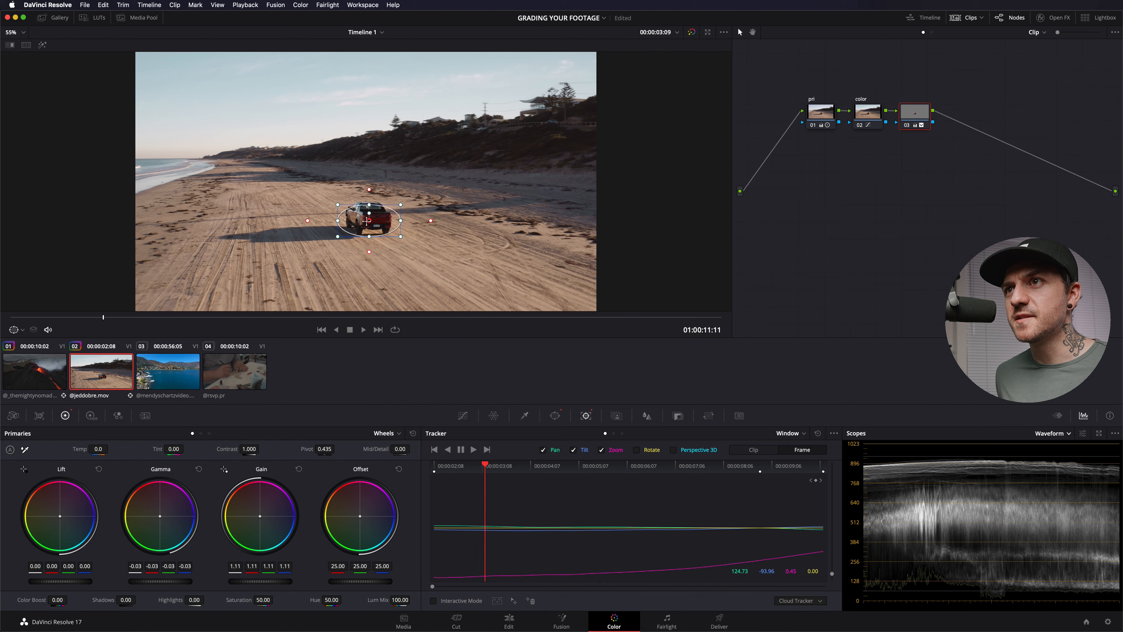
pyautogui.moveTo(401, 220); pyautogui.dragTo(392, 220)
pyautogui.click(507, 467)
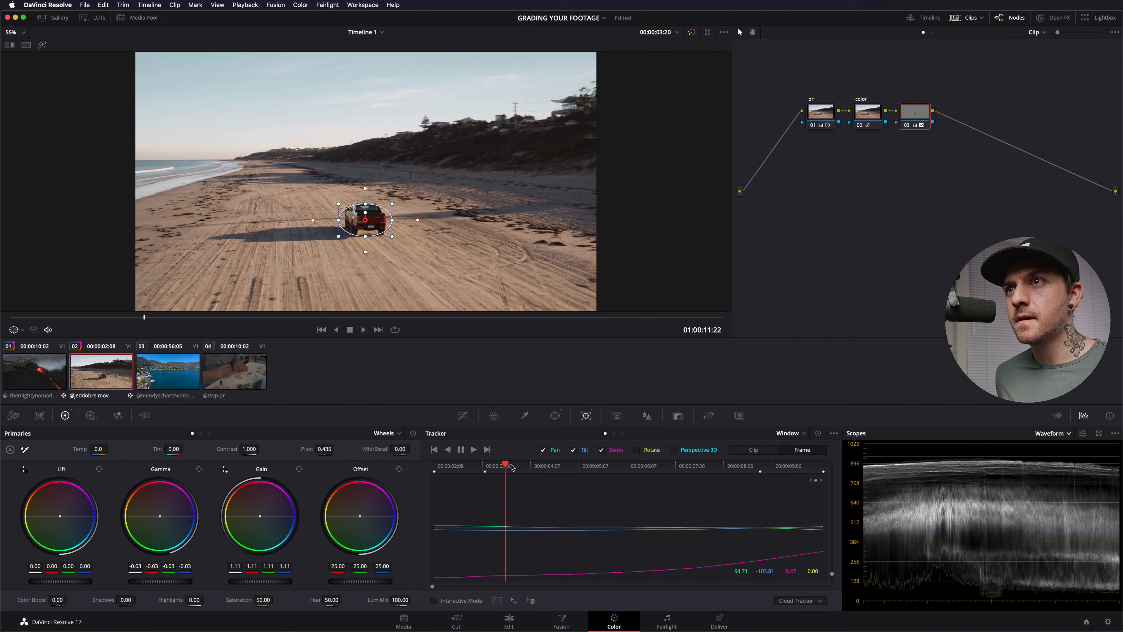
pyautogui.moveTo(509, 467); pyautogui.dragTo(559, 466)
pyautogui.moveTo(392, 220); pyautogui.dragTo(382, 218)
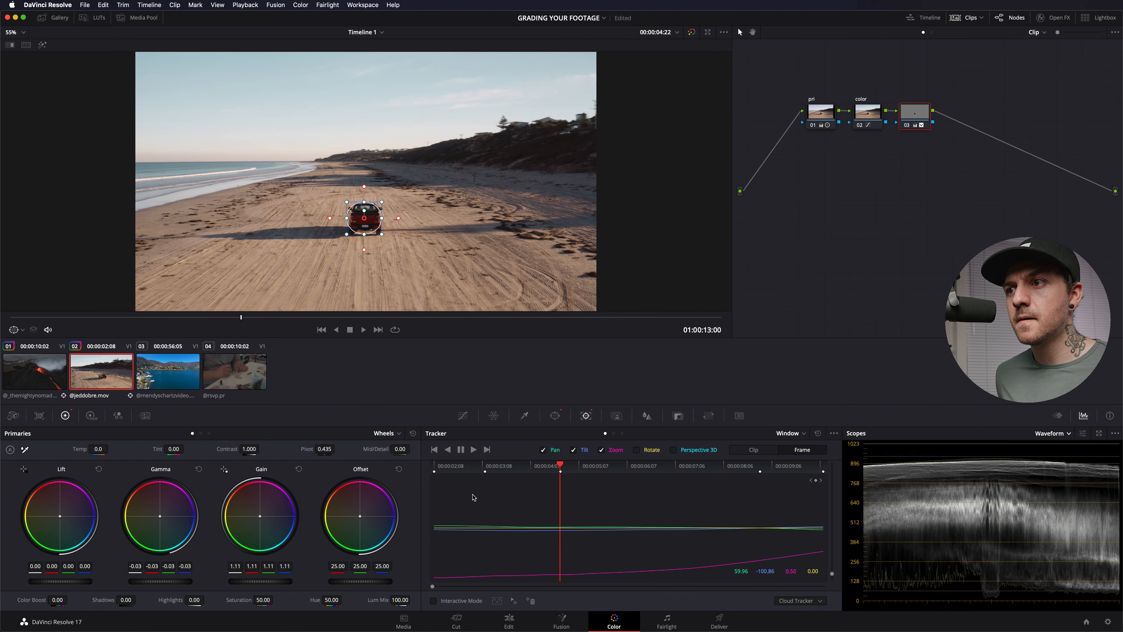
# Check the truck window across the clip, hide its overlay, and play the shot from the beginning
pyautogui.moveTo(562, 467); pyautogui.dragTo(817, 473)
pyautogui.press('Up')
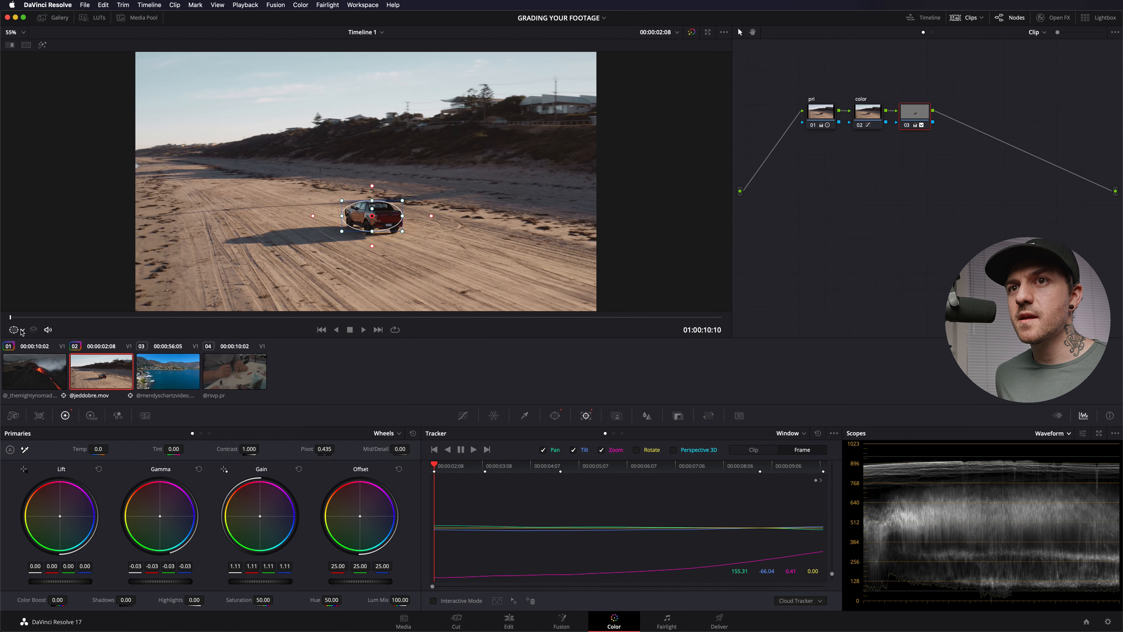
pyautogui.click(22, 331)
pyautogui.click(29, 348)
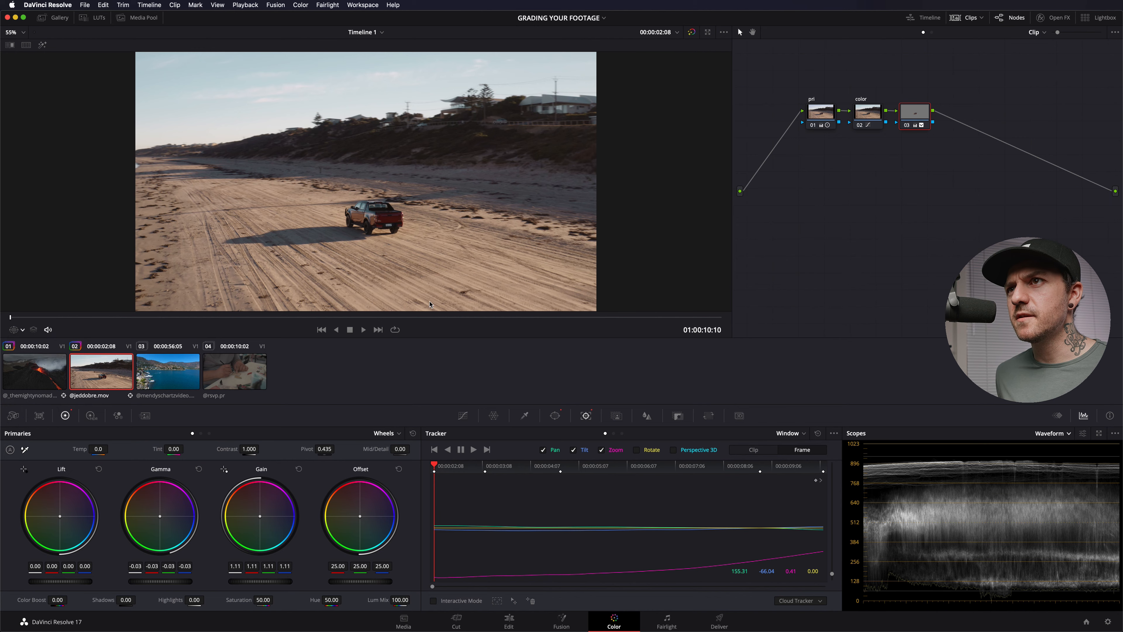
pyautogui.press('space')
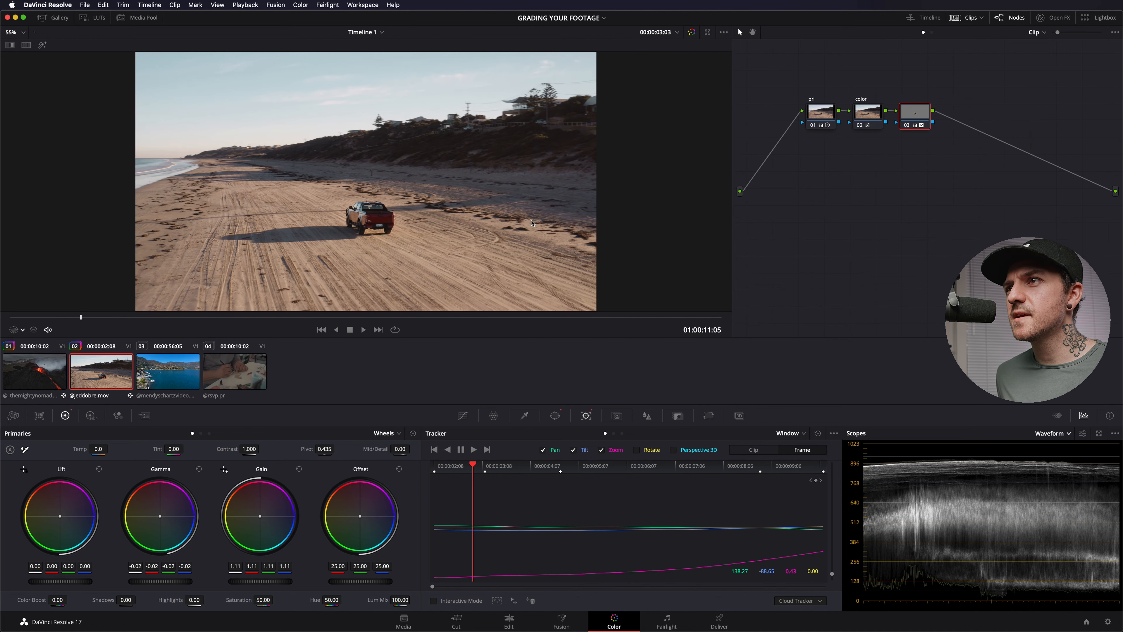
# On the pri node, enable editable splines for the custom curve and lift the highlights by reshaping the white point and its handle
pyautogui.click(821, 116)
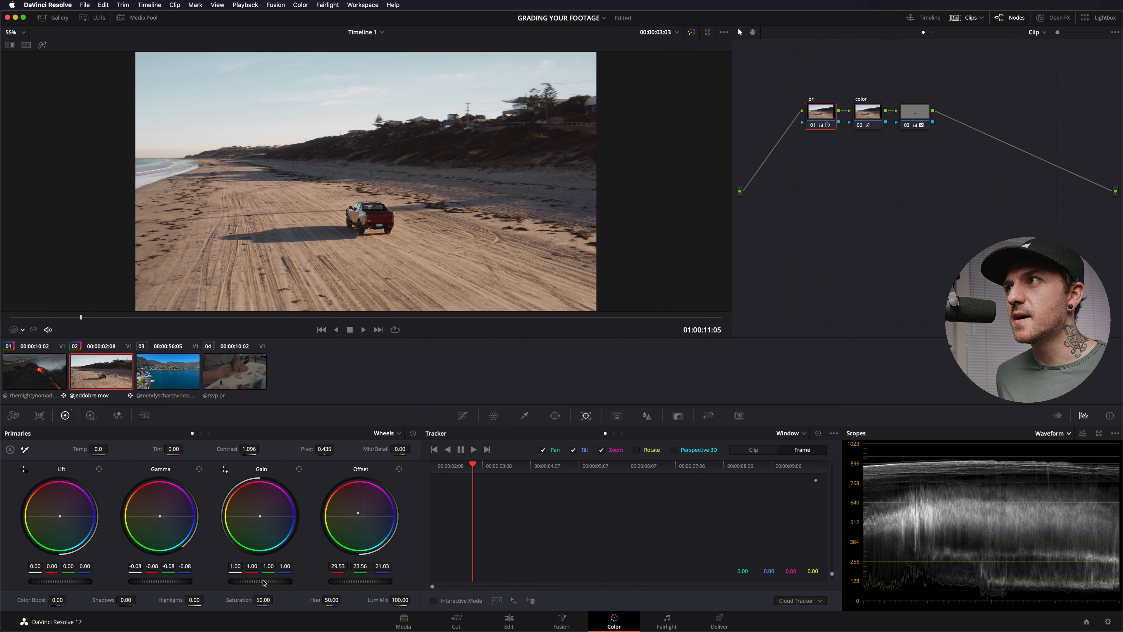
pyautogui.click(462, 415)
pyautogui.click(606, 433)
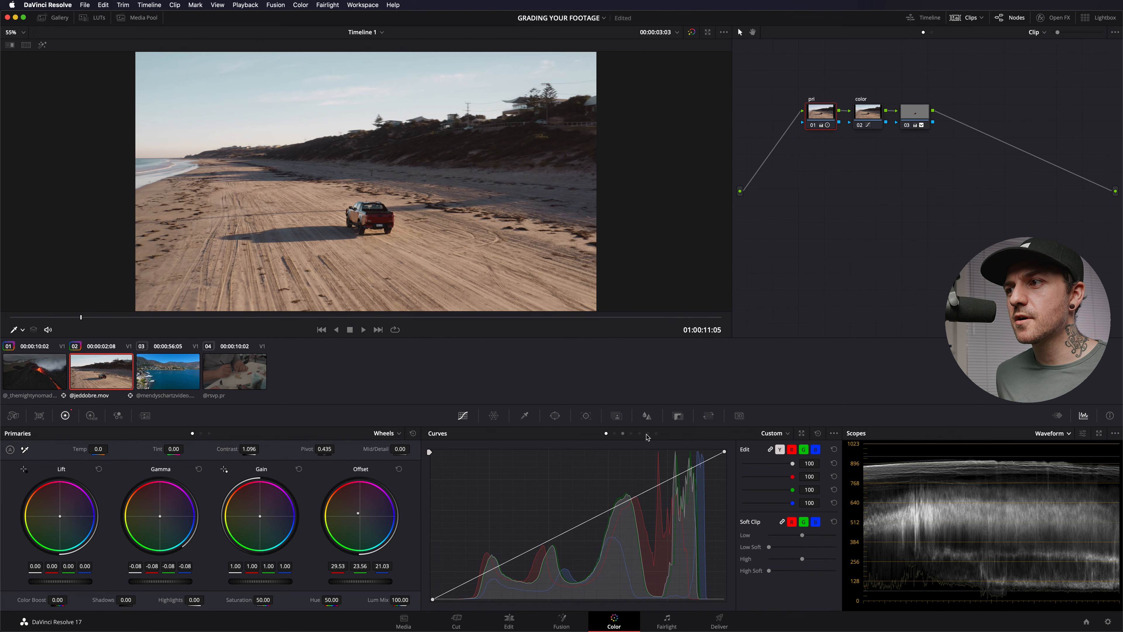
pyautogui.click(834, 433)
pyautogui.click(850, 491)
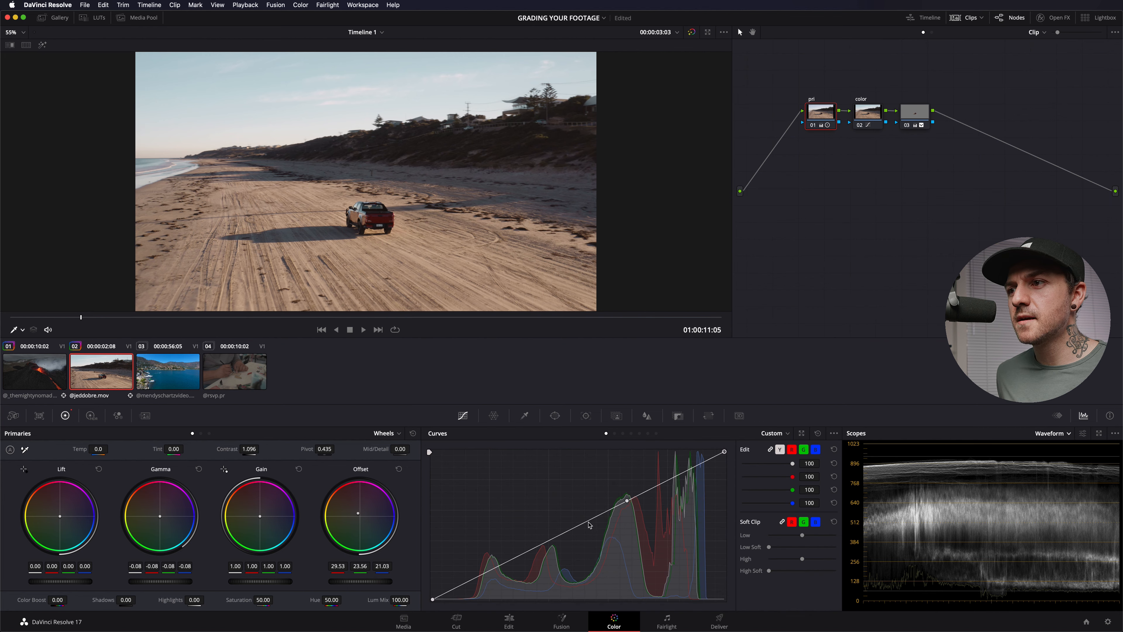
pyautogui.moveTo(628, 504); pyautogui.dragTo(651, 459)
pyautogui.moveTo(725, 453); pyautogui.dragTo(715, 451)
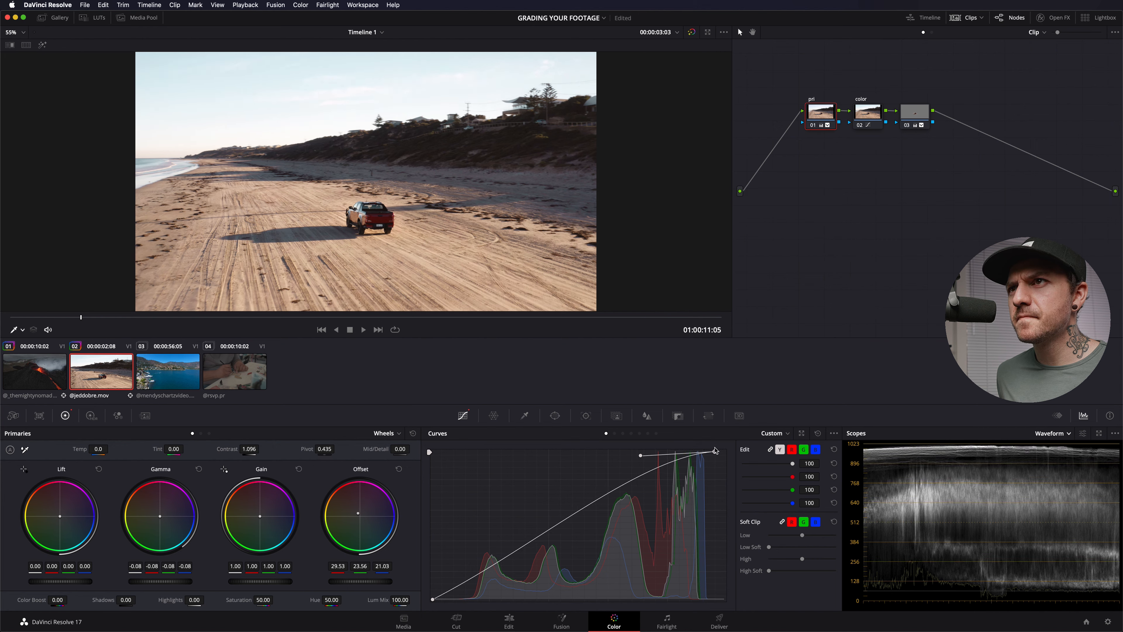
pyautogui.moveTo(642, 458); pyautogui.dragTo(643, 460)
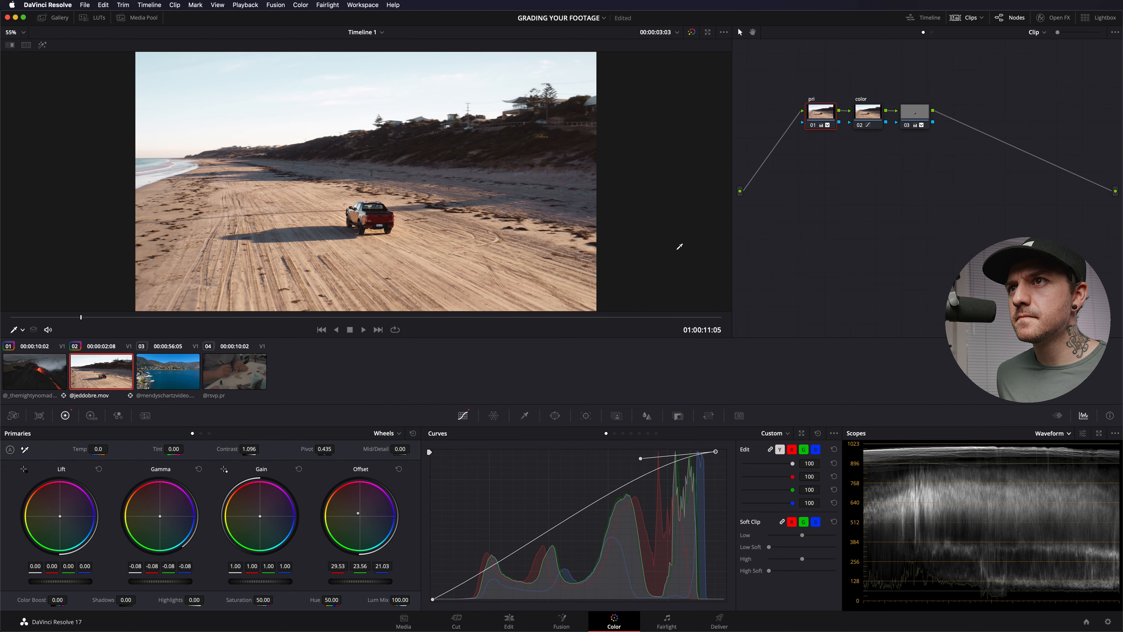
# Compare the shot with and without the pri node's custom curve, and review the truck near 00:00:09:17
pyautogui.click(818, 433)
pyautogui.press('super+z')
pyautogui.moveTo(504, 318); pyautogui.dragTo(667, 303)
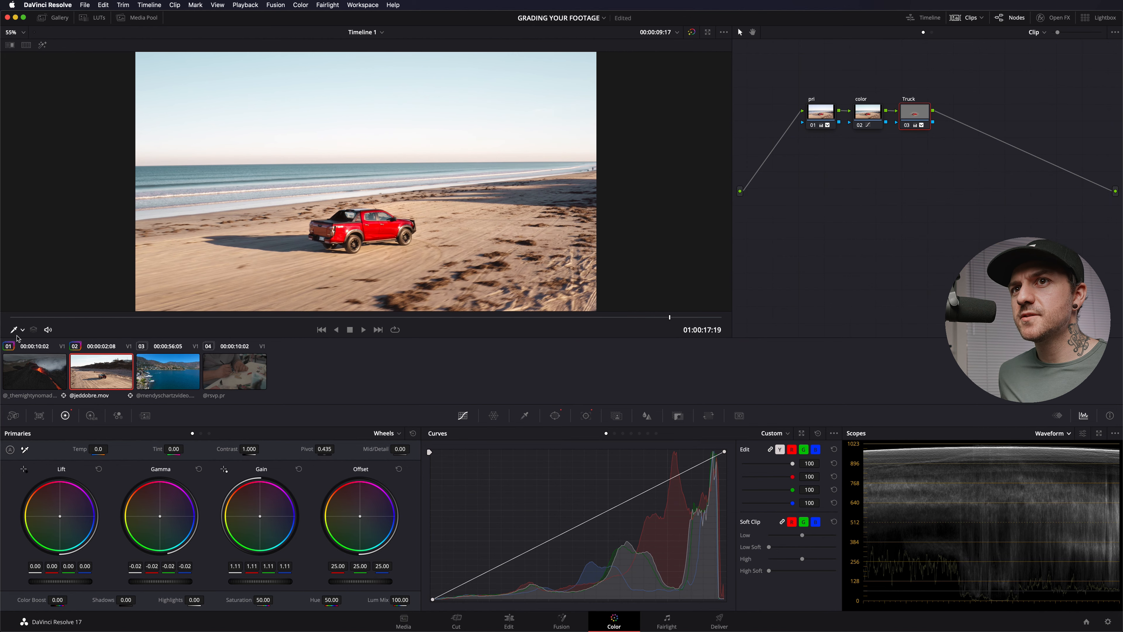
# Show the power window overlay and add an outside node after the Truck node, lined up in the node chain
pyautogui.click(23, 329)
pyautogui.click(43, 367)
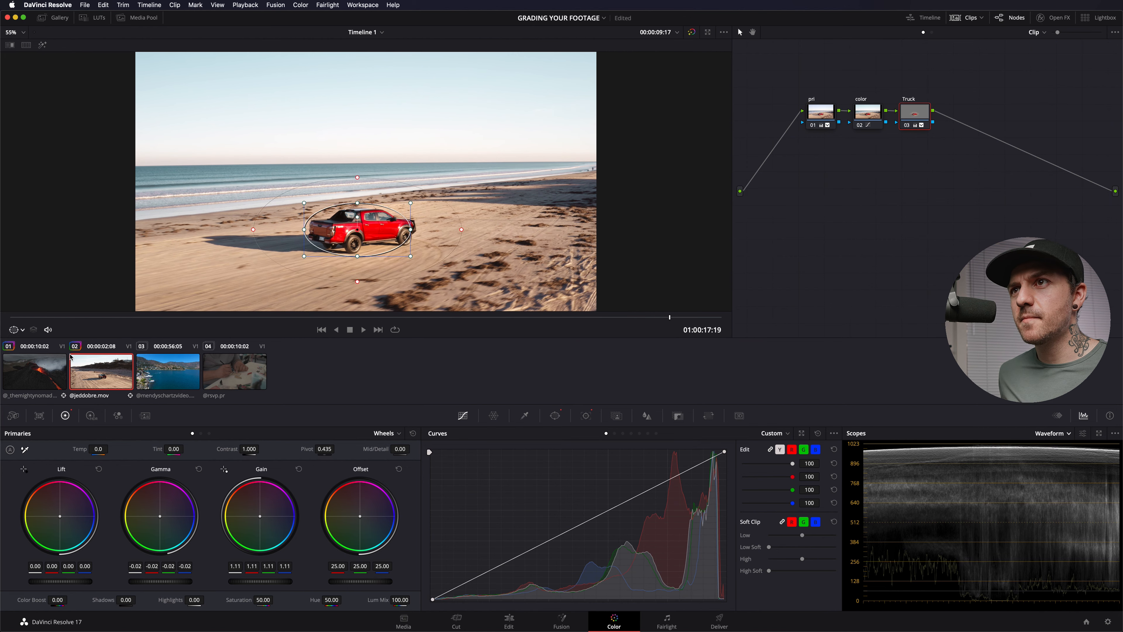
pyautogui.rightClick(908, 117)
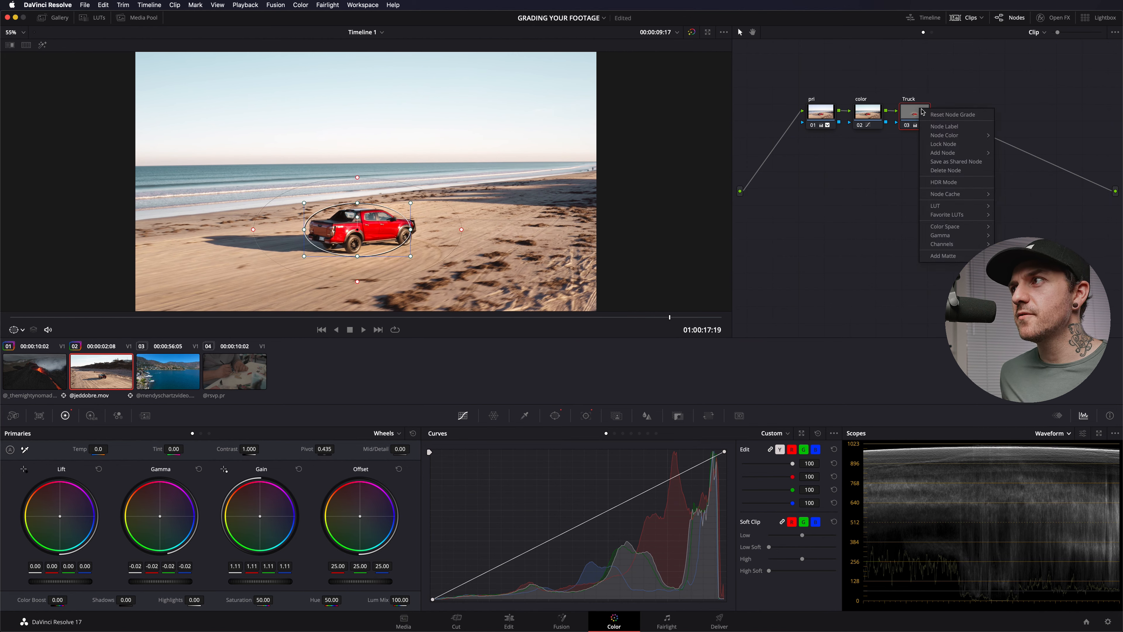
pyautogui.moveTo(955, 138)
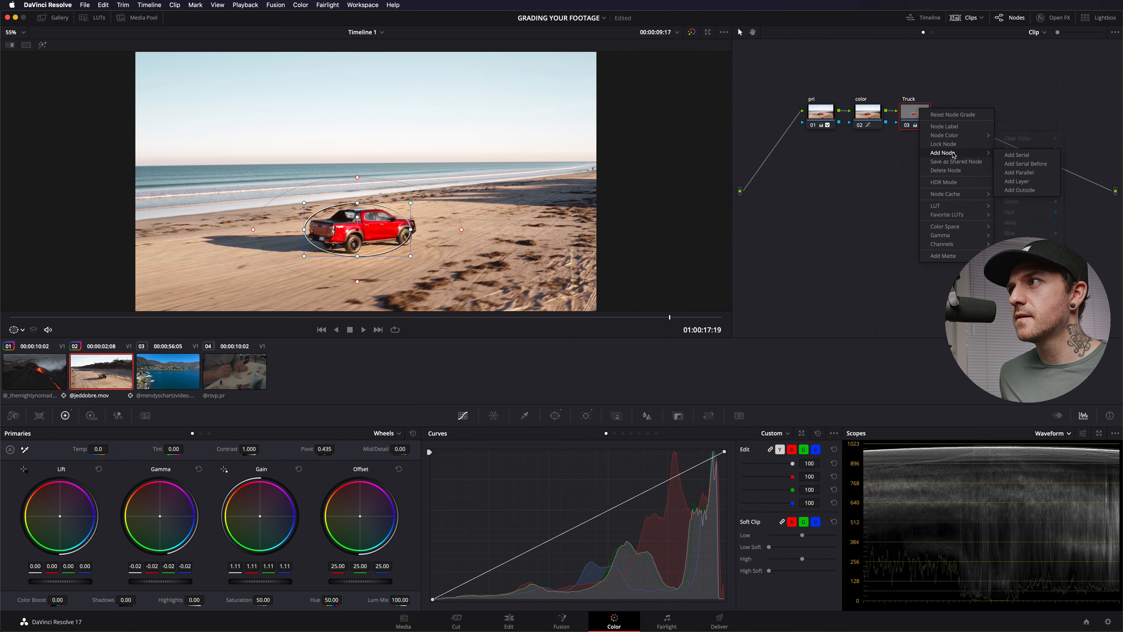
pyautogui.click(1024, 182)
pyautogui.moveTo(962, 116); pyautogui.dragTo(971, 113)
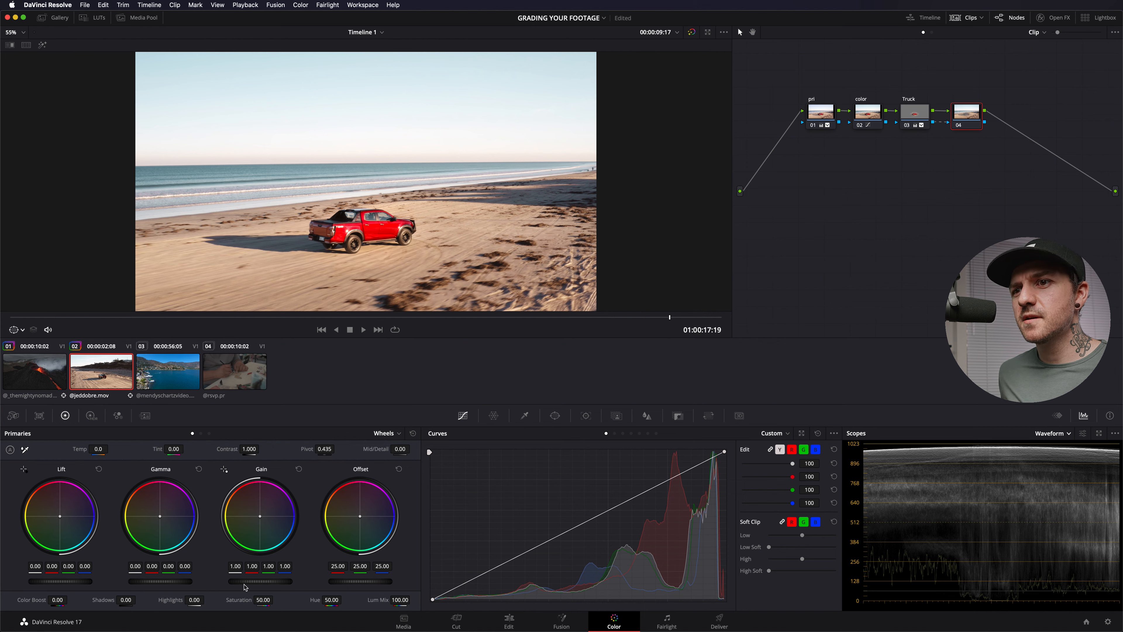
# Darken the area outside the truck with gamma -0.05 and gain 0.97, label the node Outside, and scrub the shot
pyautogui.moveTo(160, 581); pyautogui.dragTo(147, 581)
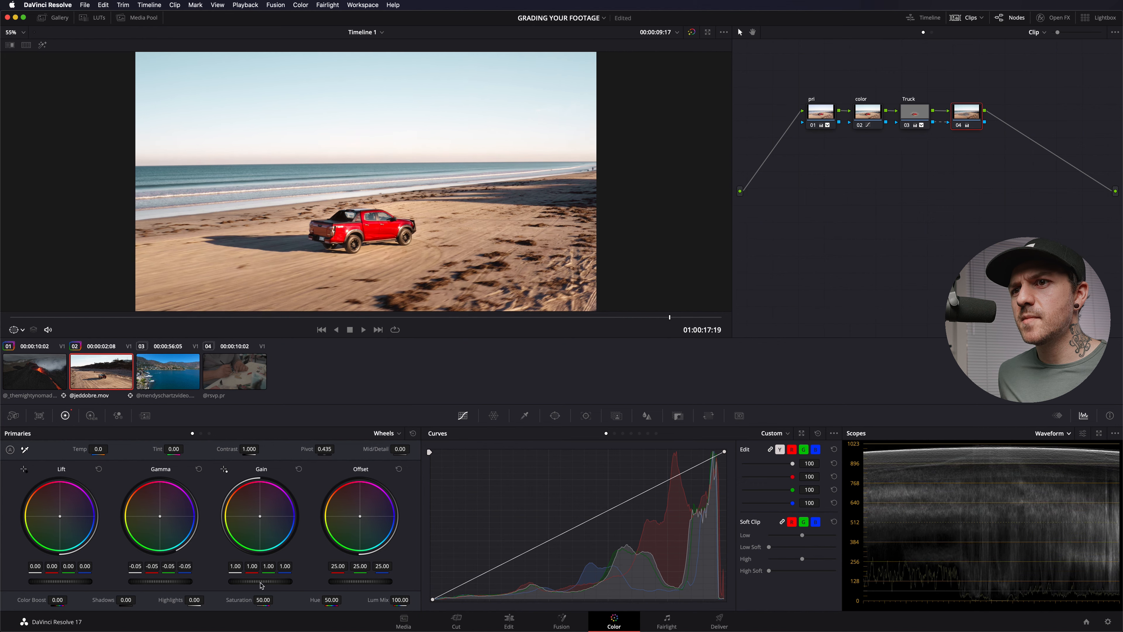
pyautogui.moveTo(265, 581); pyautogui.dragTo(259, 581)
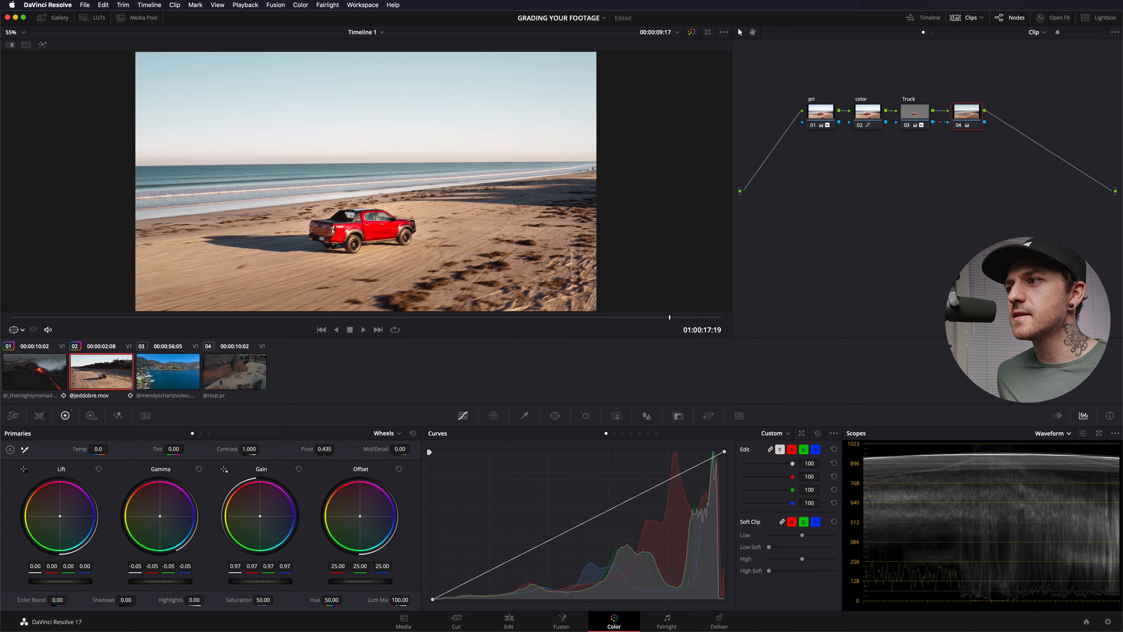
pyautogui.moveTo(670, 318); pyautogui.dragTo(156, 318)
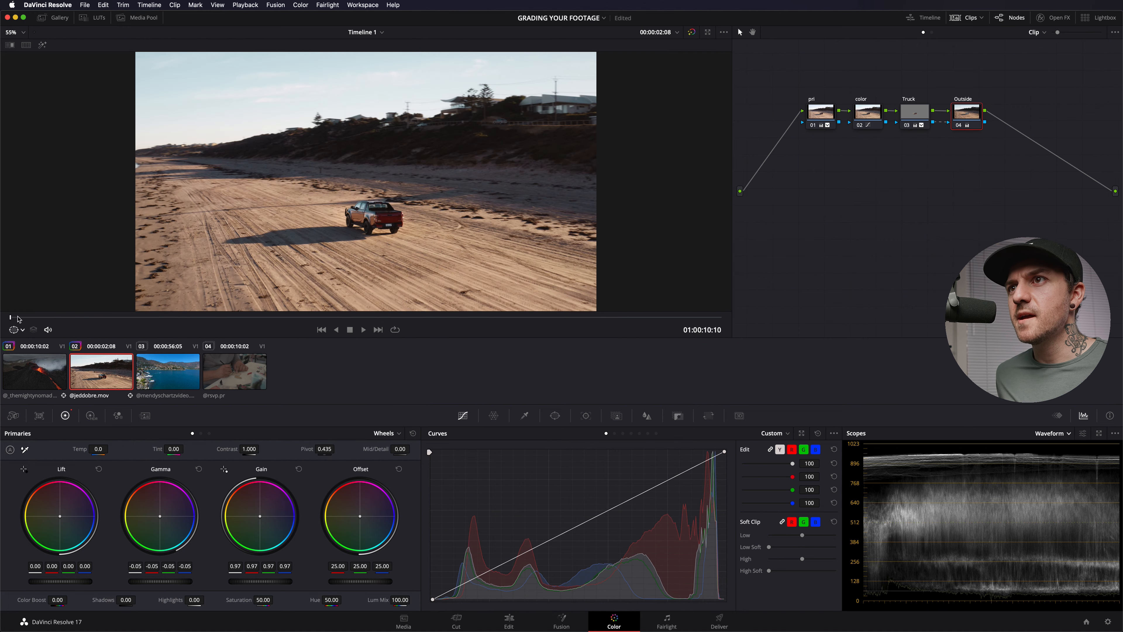
pyautogui.moveTo(18, 318); pyautogui.dragTo(393, 319)
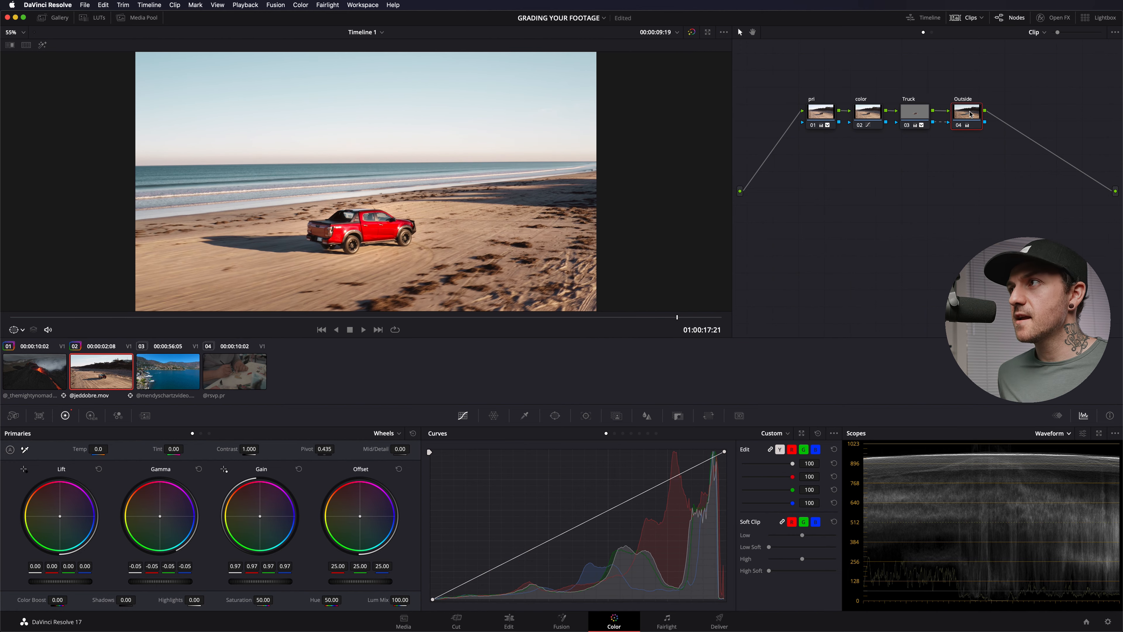
# Add a serial node labelled WARM after Outside and push its offset towards orange, to 29.45, 23.50, 20.06
pyautogui.hotkey('alt', 's')
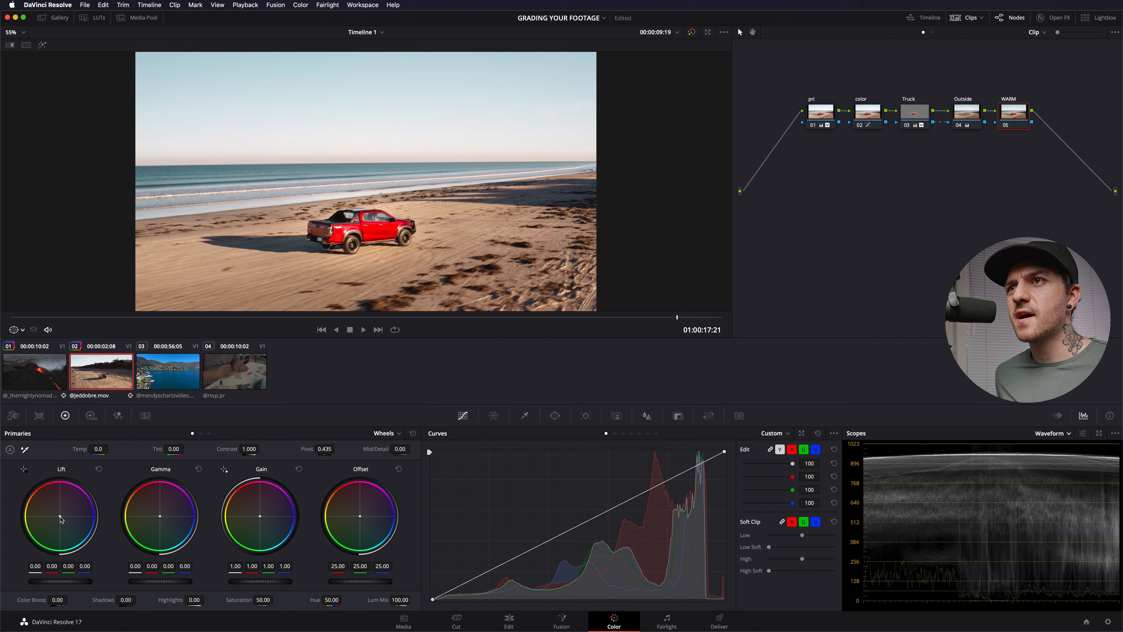
pyautogui.moveTo(61, 520); pyautogui.dragTo(61, 519)
pyautogui.press('super+z')
pyautogui.moveTo(360, 516); pyautogui.dragTo(358, 513)
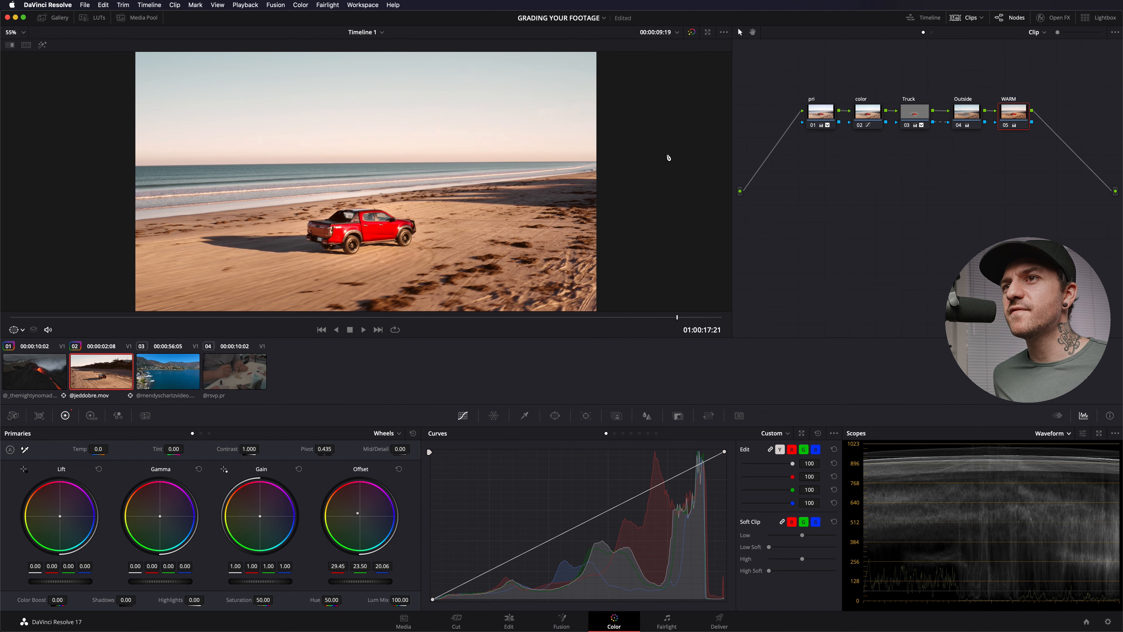
# Play the beach shot from about 00:00:02:17 and compare it with and without the WARM node
pyautogui.click(44, 316)
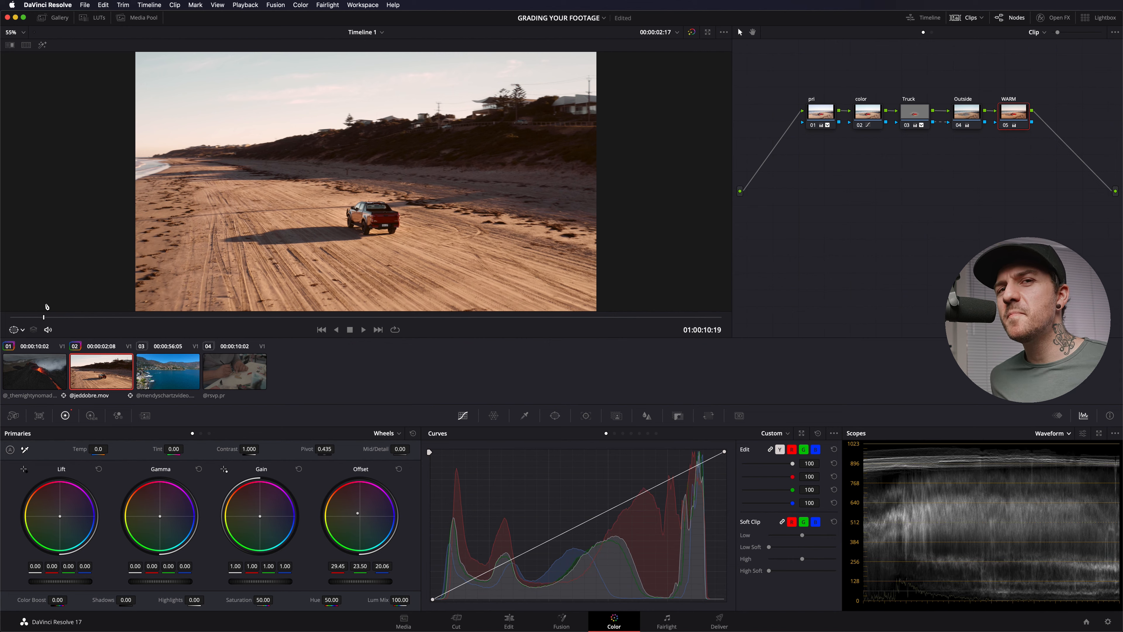
pyautogui.press('space')
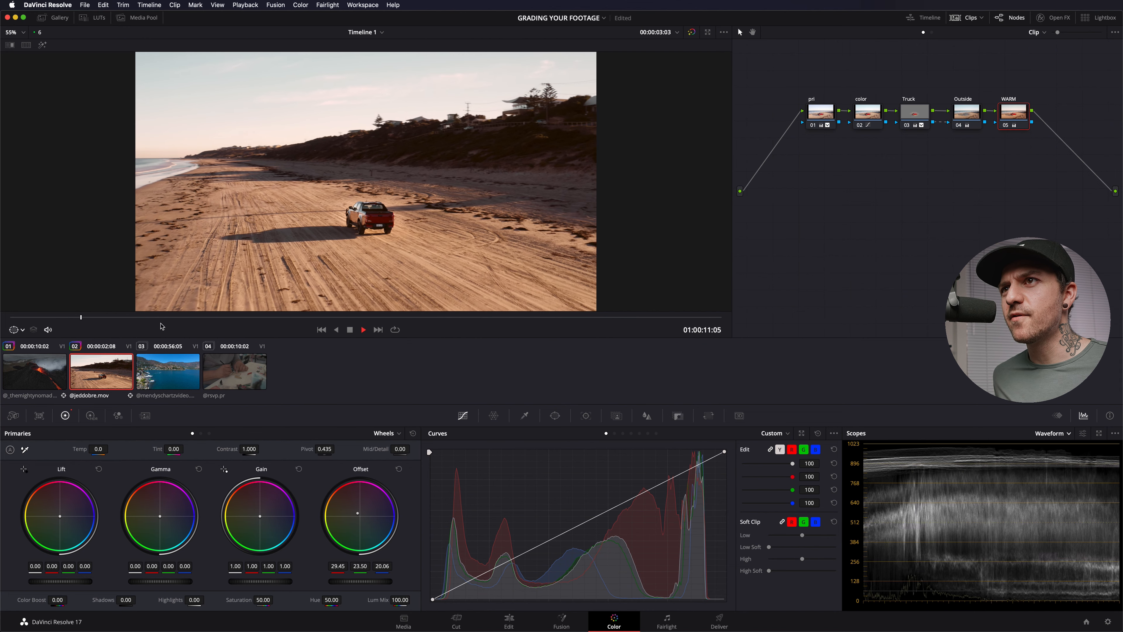
pyautogui.press('super+d')
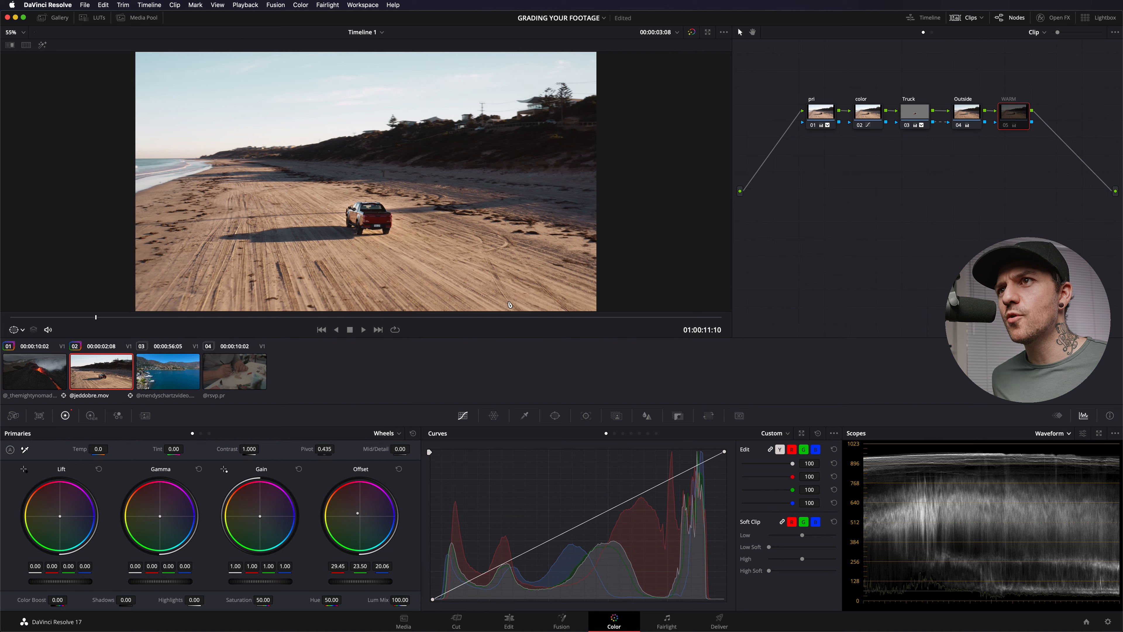
pyautogui.press('super+d')
pyautogui.press('space')
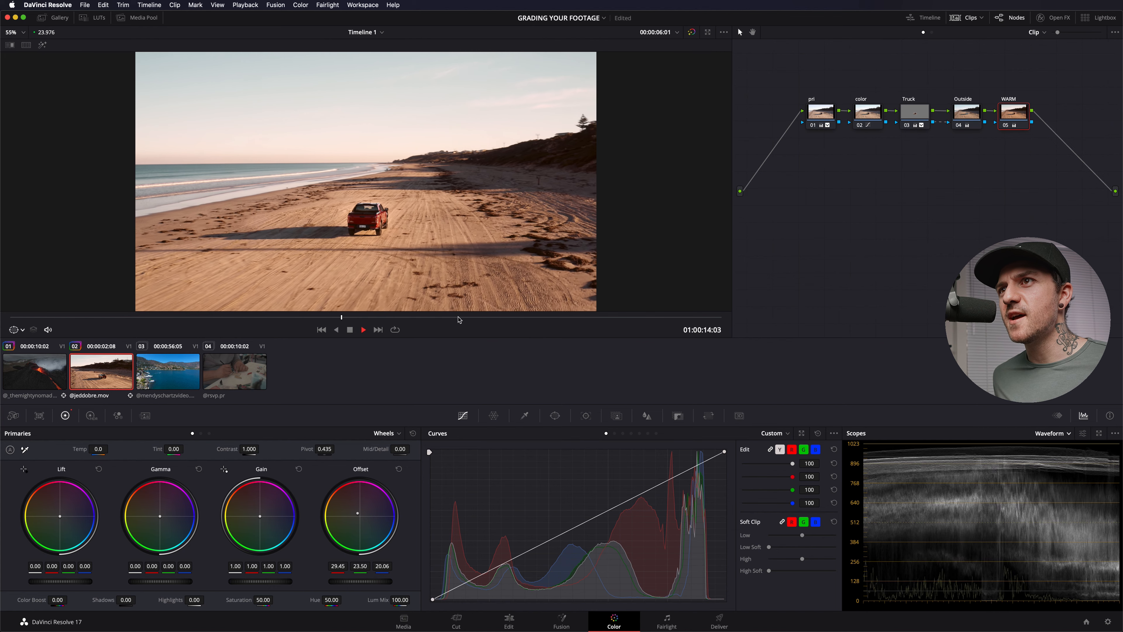
pyautogui.press('space')
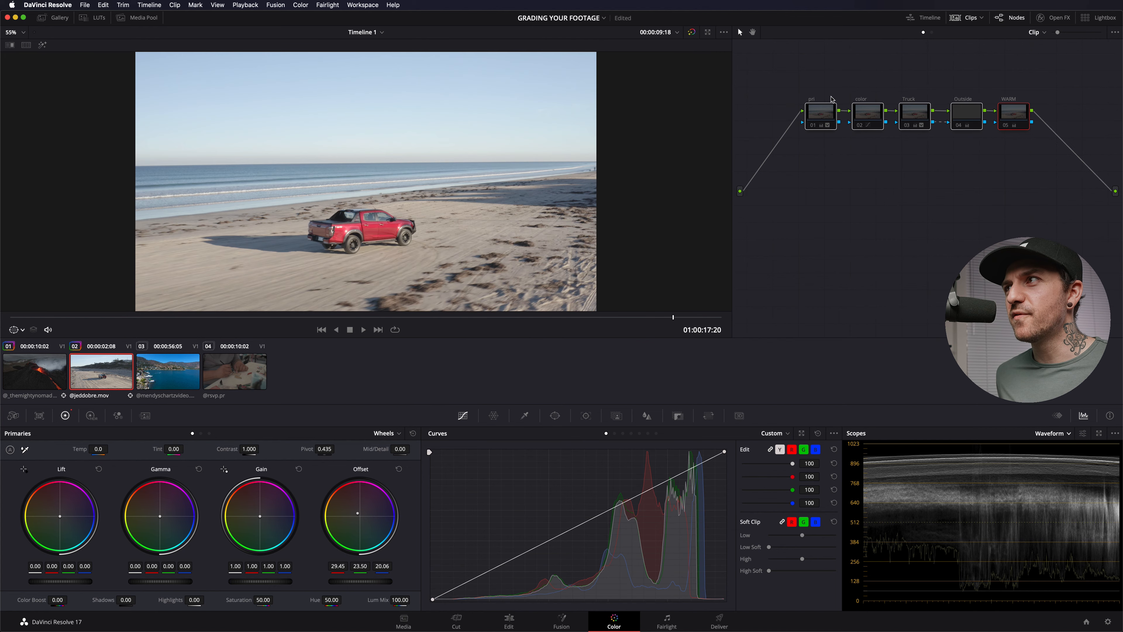
# With every node disabled, re-enable pri, color, Truck, Outside and WARM one by one to review how the grade builds up
pyautogui.click(822, 113)
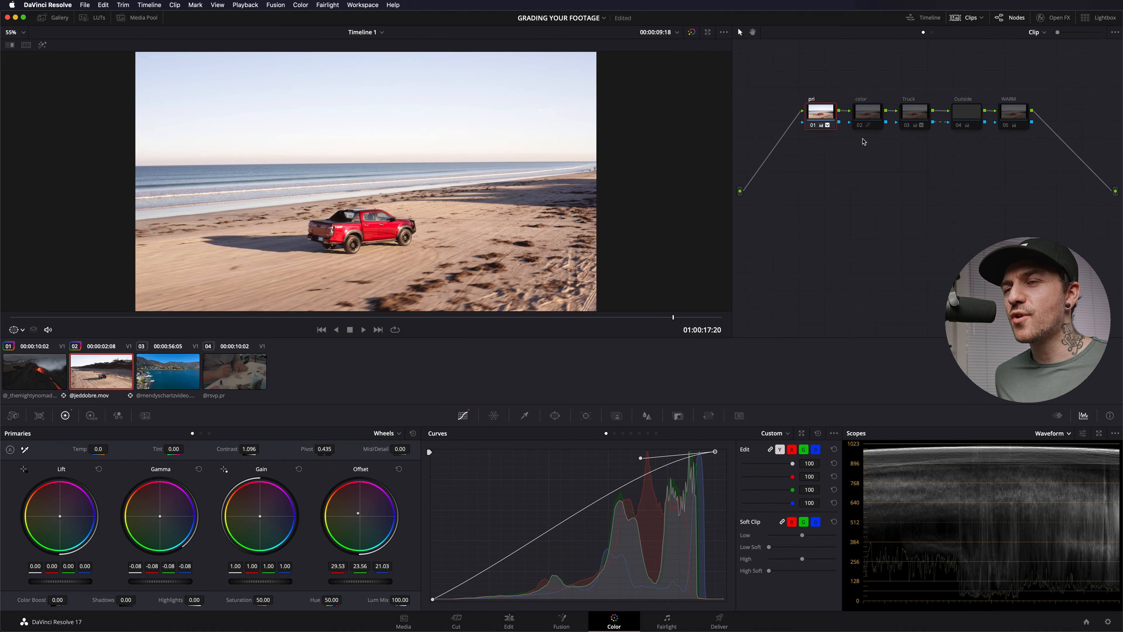
pyautogui.click(870, 115)
pyautogui.click(907, 119)
pyautogui.click(972, 112)
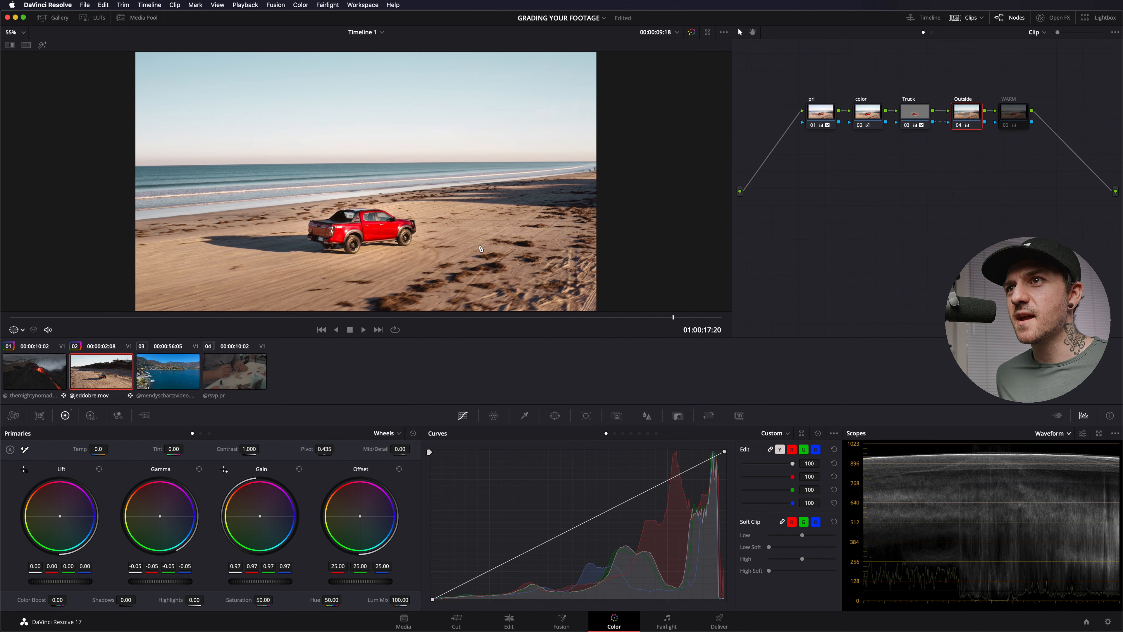
pyautogui.hotkey('shift', "'")
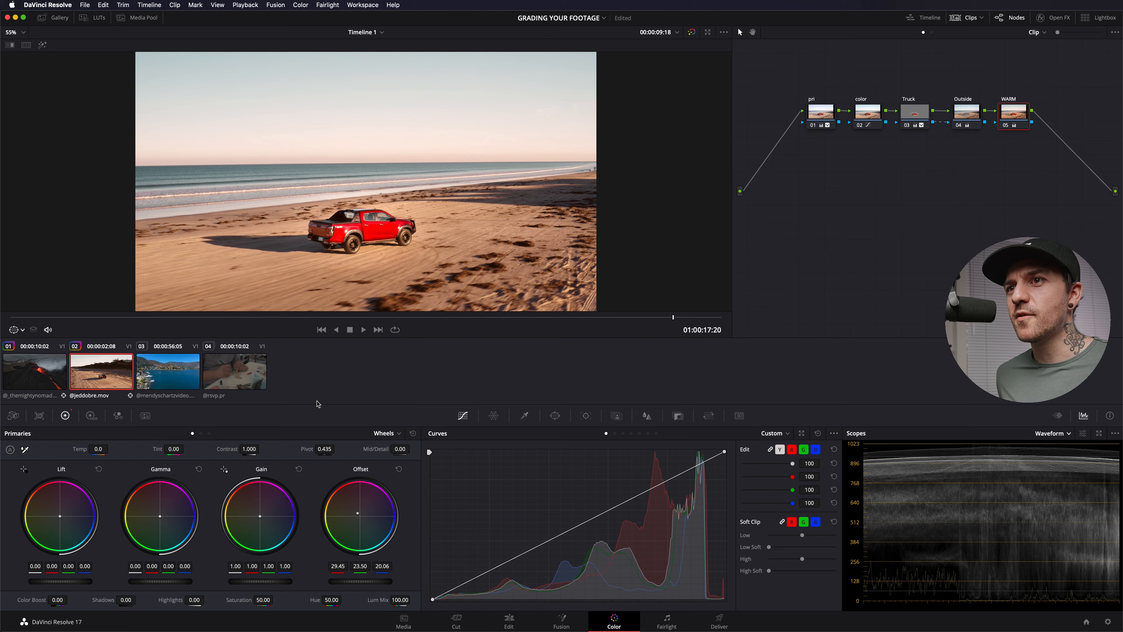
pyautogui.click(139, 316)
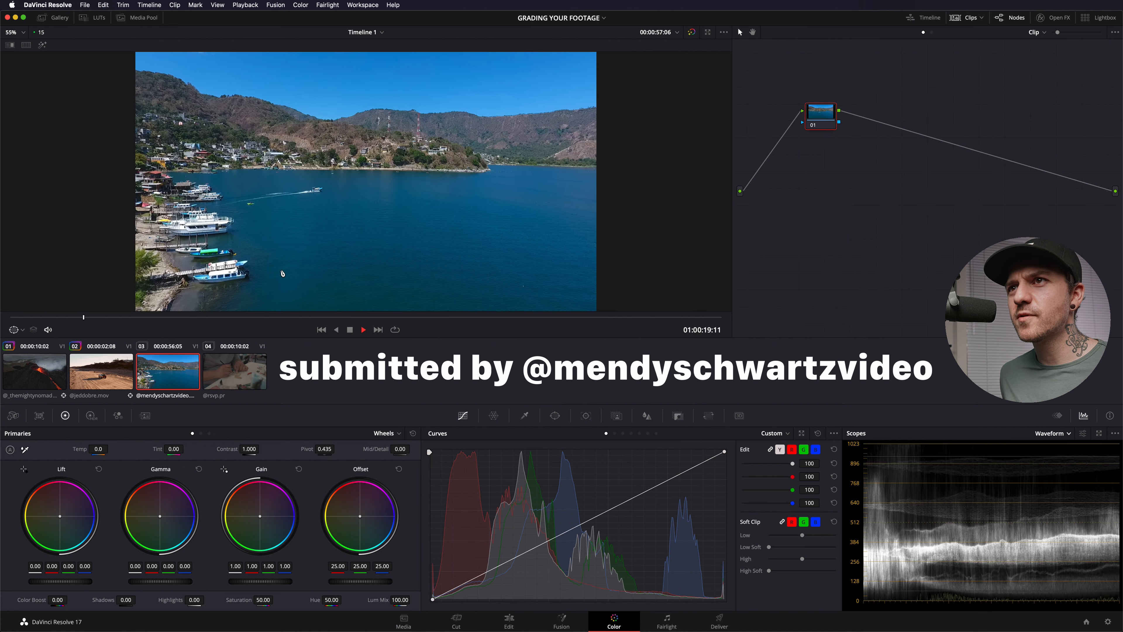
# Stop playback of the lake clip, return to its first frame, and label its node pri
pyautogui.press('space')
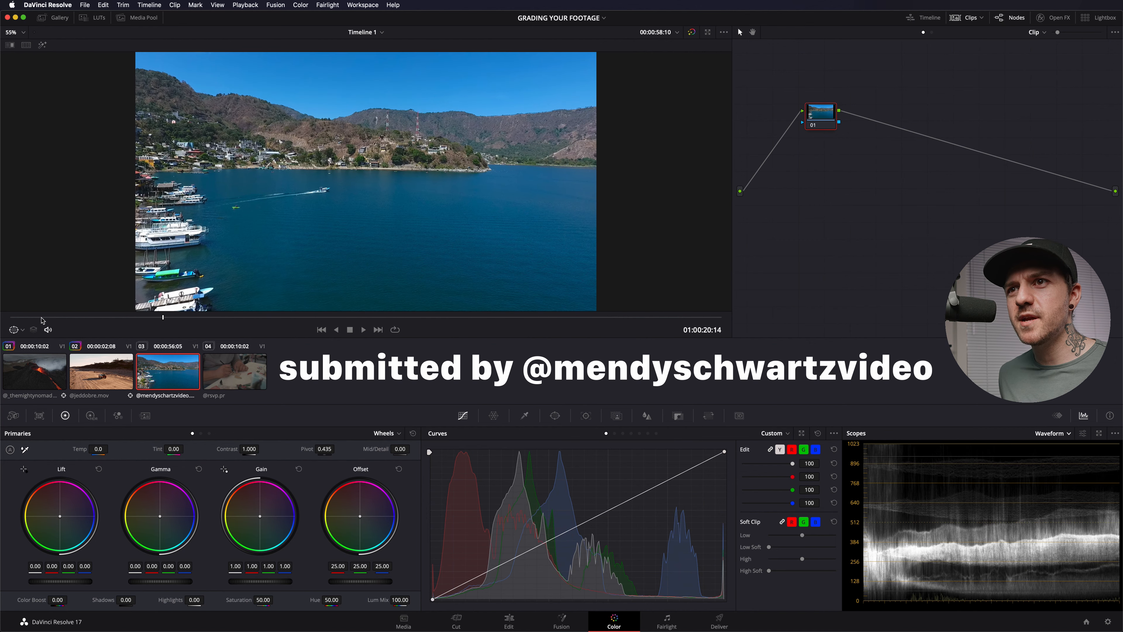
pyautogui.moveTo(41, 317); pyautogui.dragTo(1, 317)
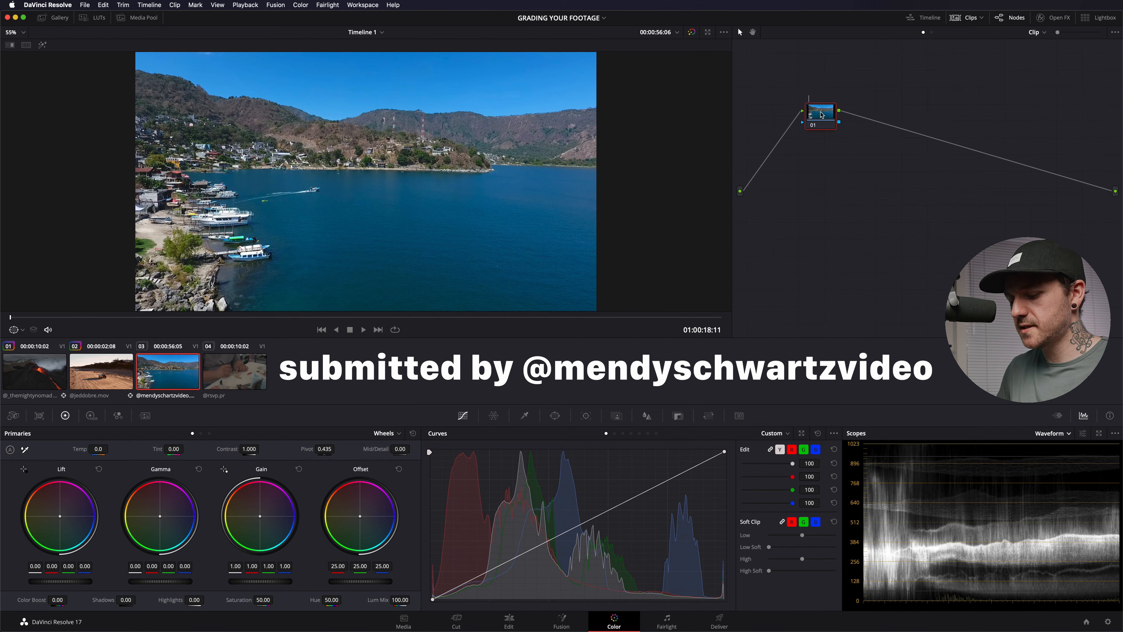
pyautogui.press('BackSpace')
pyautogui.press('BackSpace')
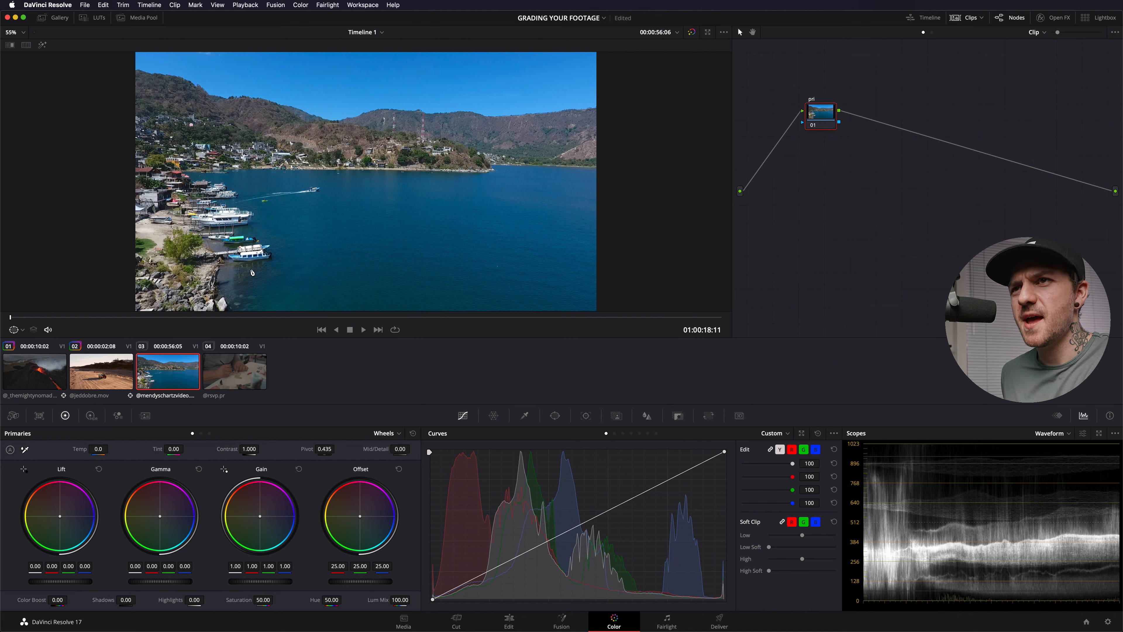
# Inspect the lake clip's boats up close, and on the pri node set the gain to 0.87 and lift to 0.08
pyautogui.scroll(6, 266, 199)
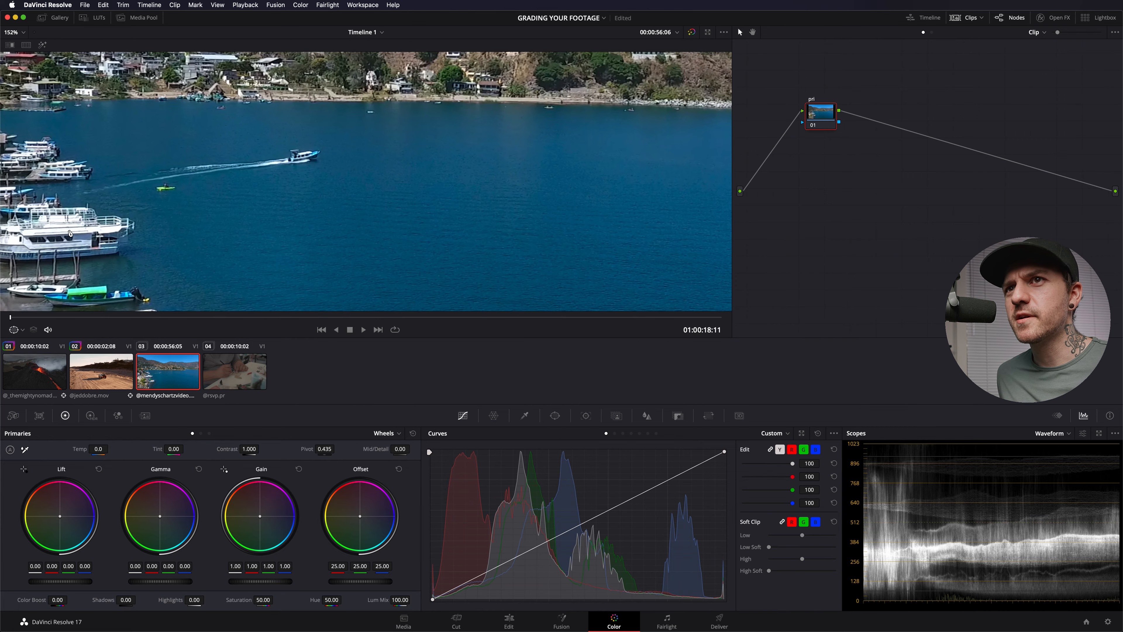
pyautogui.scroll(-6, 151, 239)
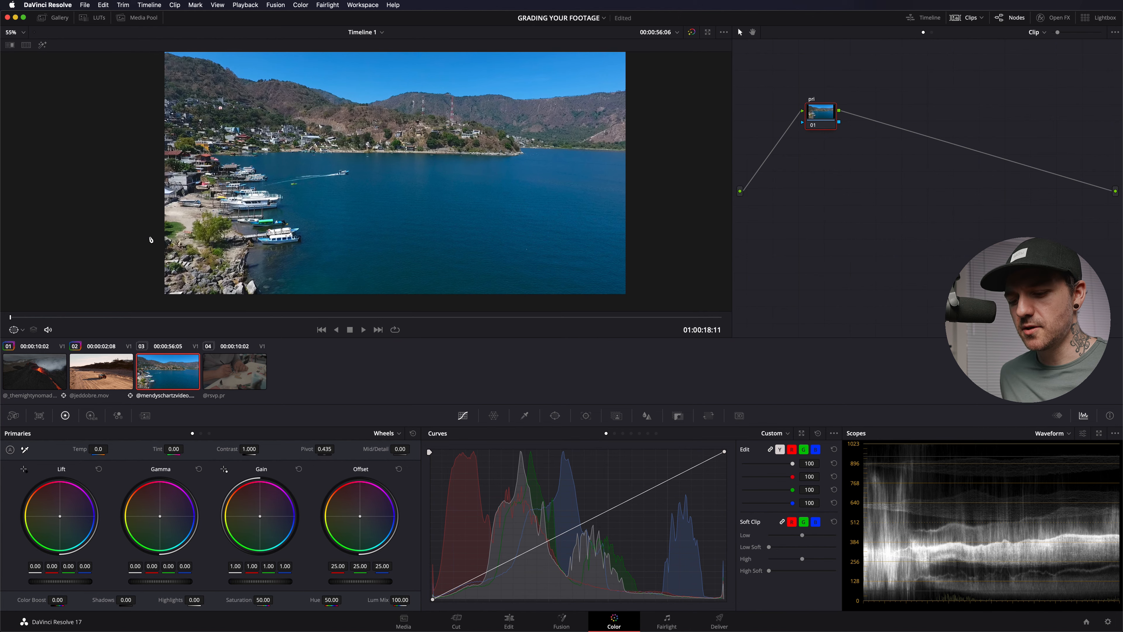
pyautogui.hotkey('shift', 'z')
pyautogui.moveTo(264, 586); pyautogui.dragTo(245, 583)
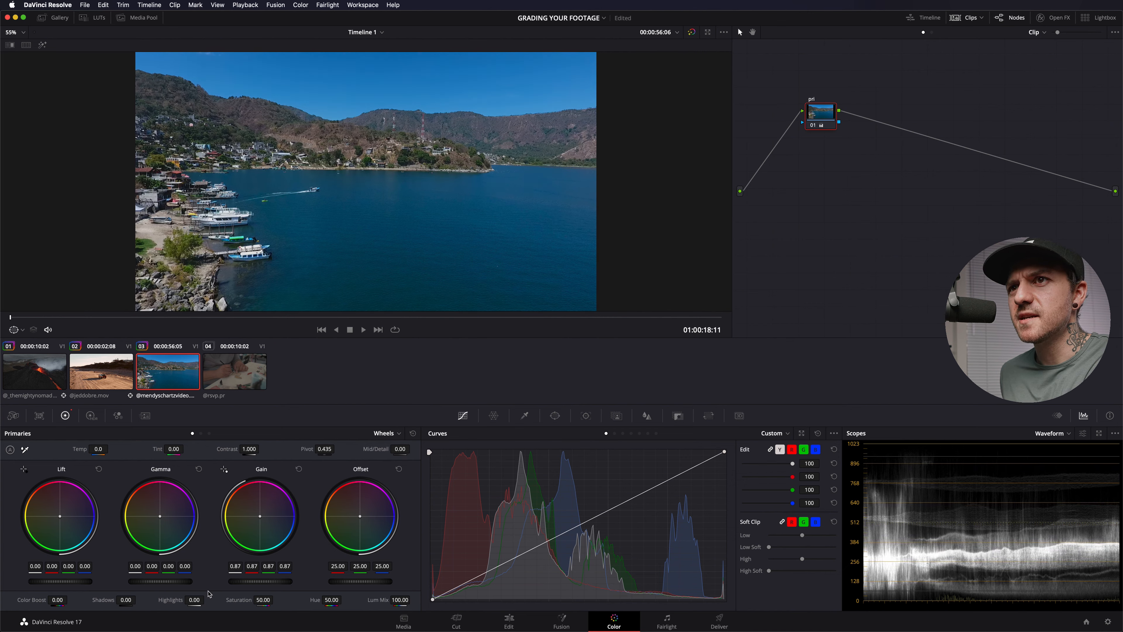
pyautogui.moveTo(61, 581); pyautogui.dragTo(76, 581)
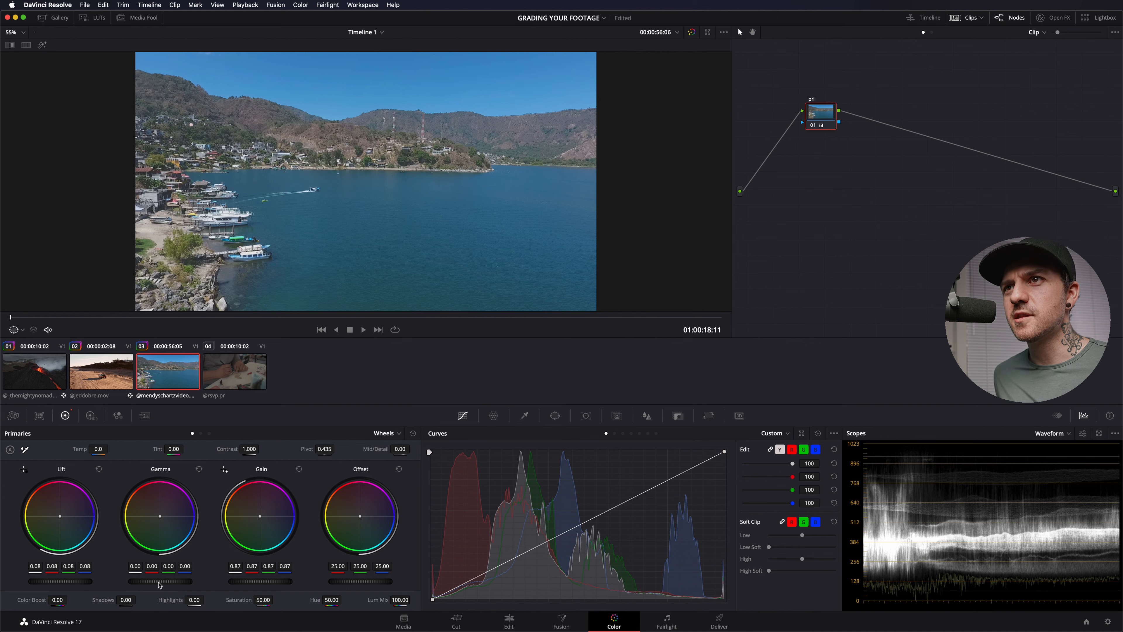
# On the pri node, set gamma to -0.05 and contrast to 1.120, and warm the offset to 32.34, 22.49, 18.03
pyautogui.moveTo(160, 584); pyautogui.dragTo(148, 584)
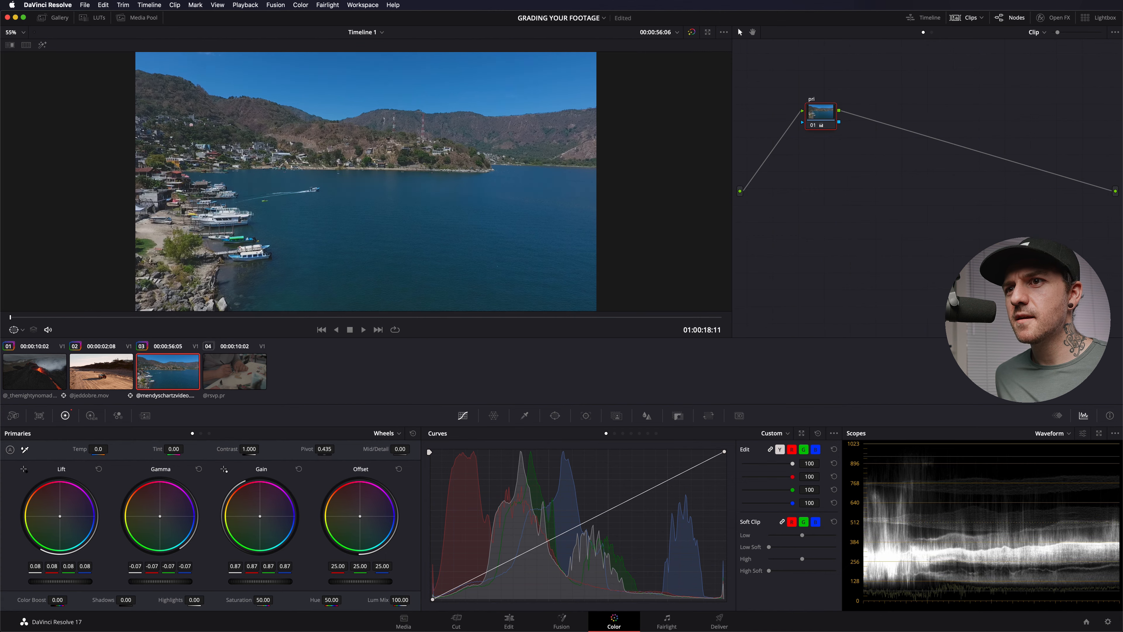
pyautogui.moveTo(262, 447); pyautogui.dragTo(262, 448)
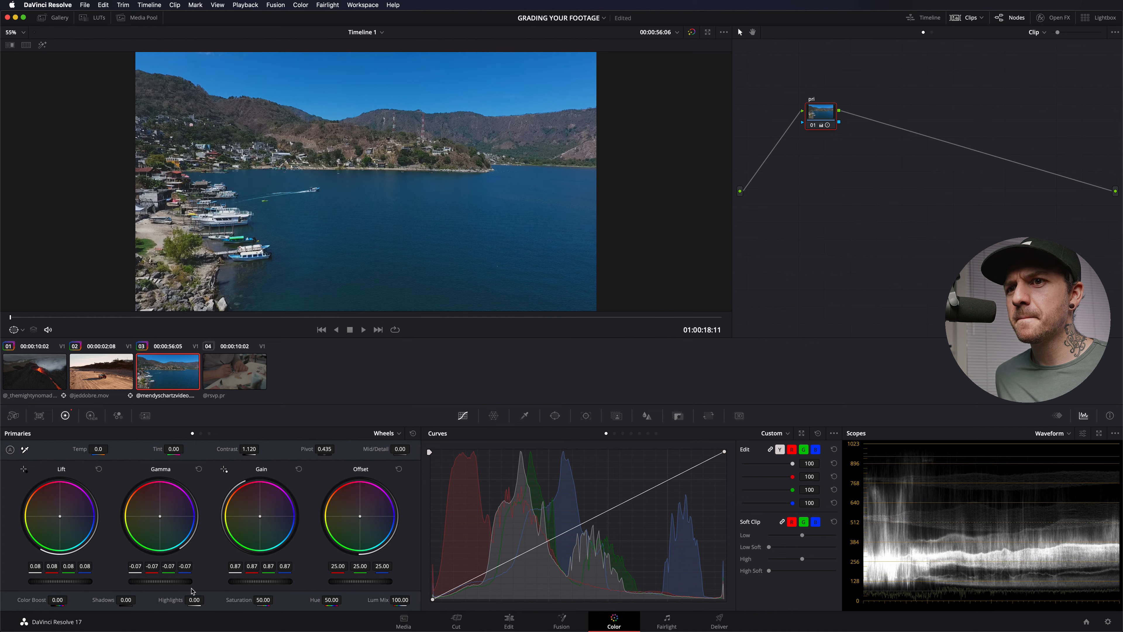
pyautogui.moveTo(162, 581); pyautogui.dragTo(168, 582)
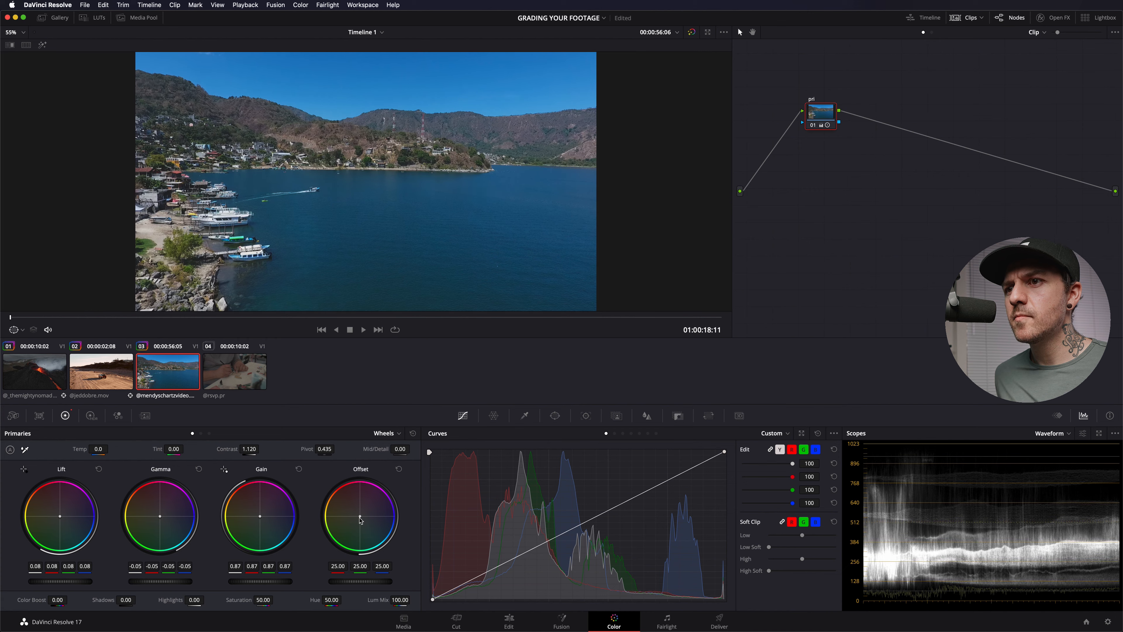
pyautogui.moveTo(360, 516); pyautogui.dragTo(357, 511)
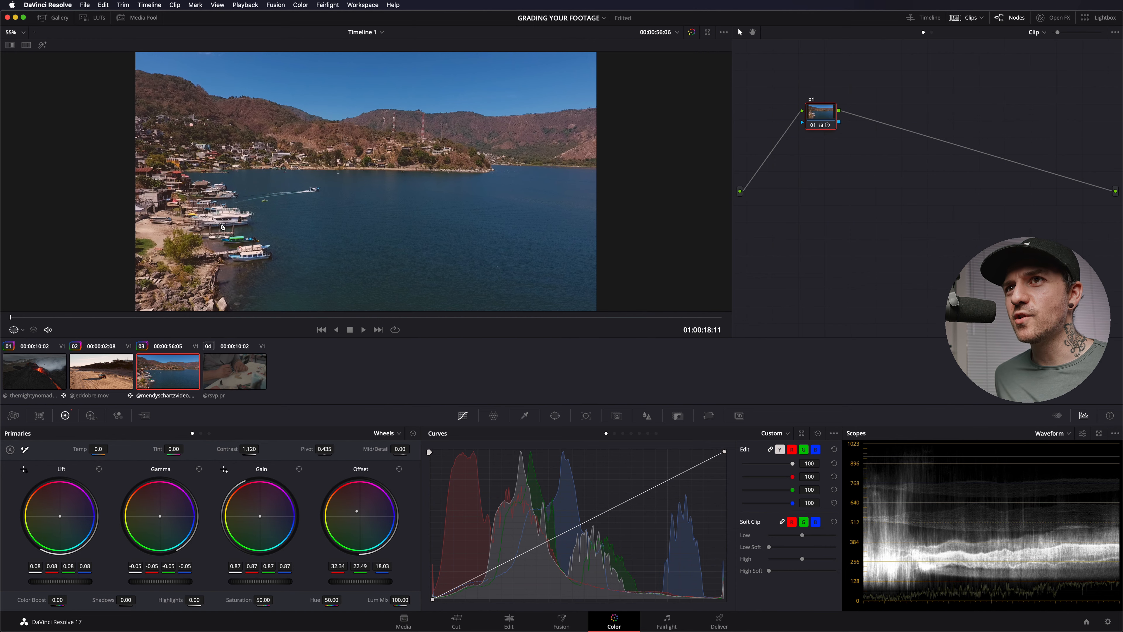
# Zoom in on the docked boats and turn on Colorize for the waveform scope
pyautogui.scroll(6, 223, 226)
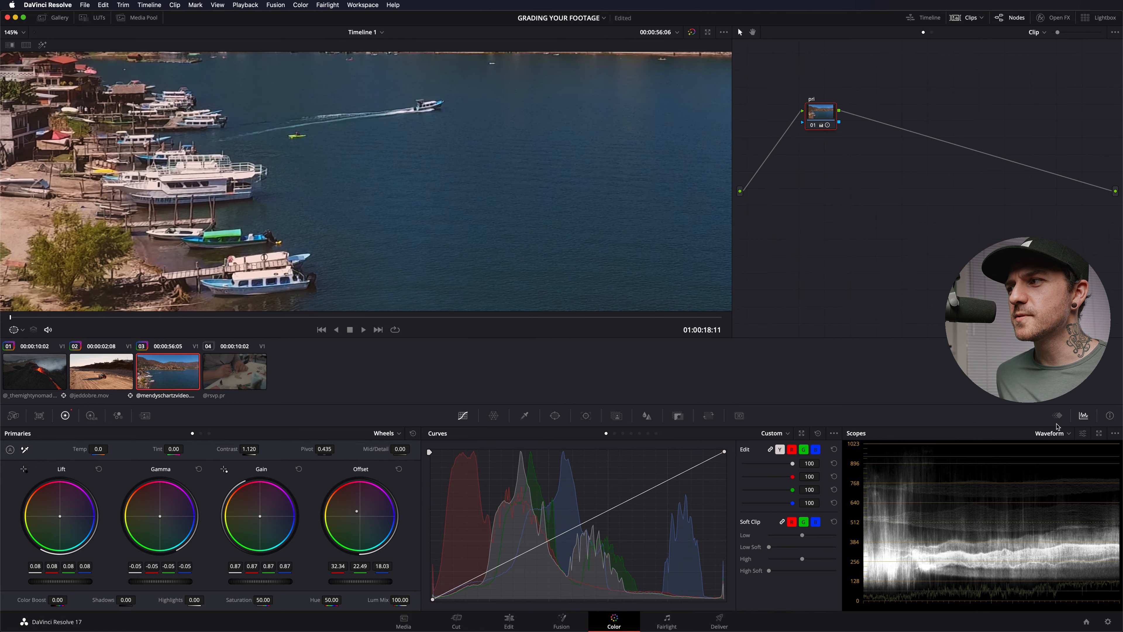
pyautogui.click(1082, 433)
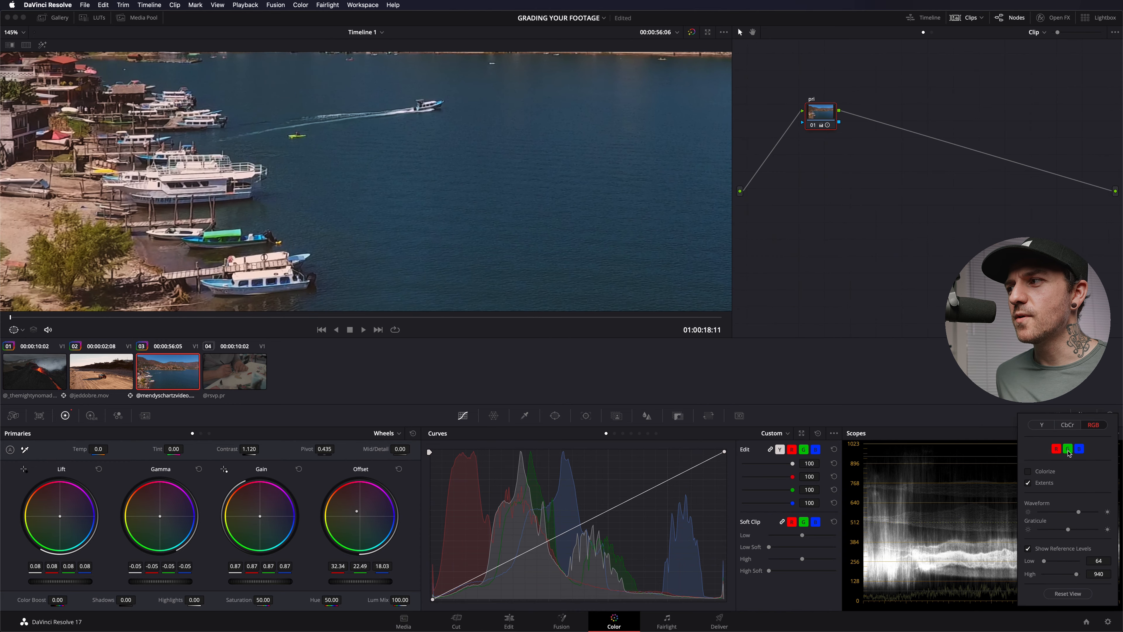
pyautogui.click(1028, 471)
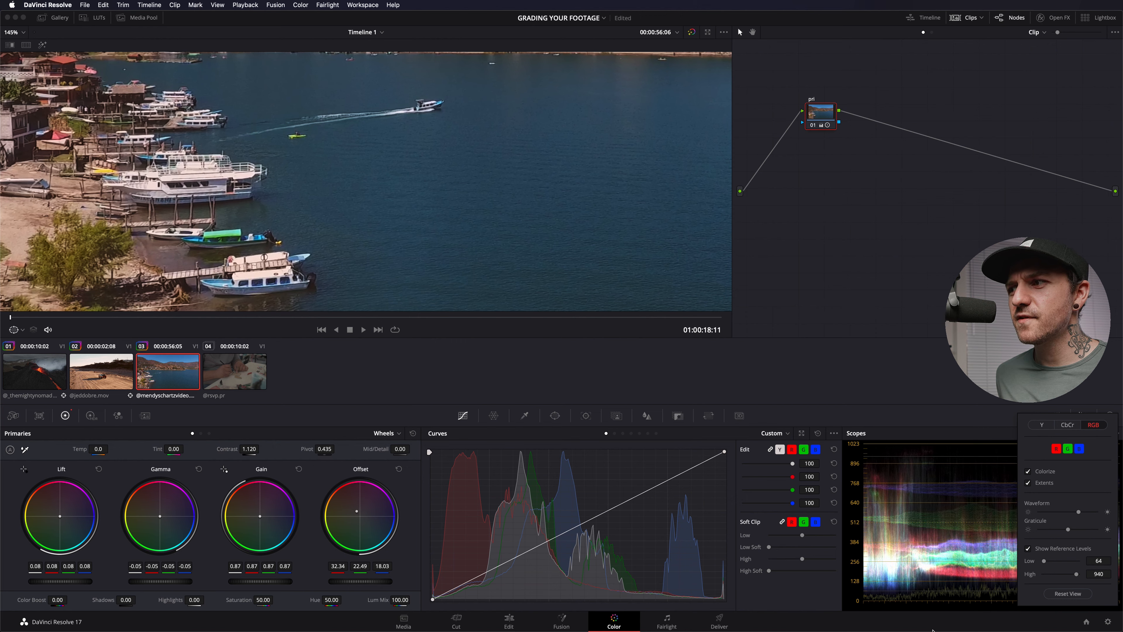
# Draw a curve window around the roof of the nearest docked boat and highlight it to isolate it in the waveform
pyautogui.click(555, 416)
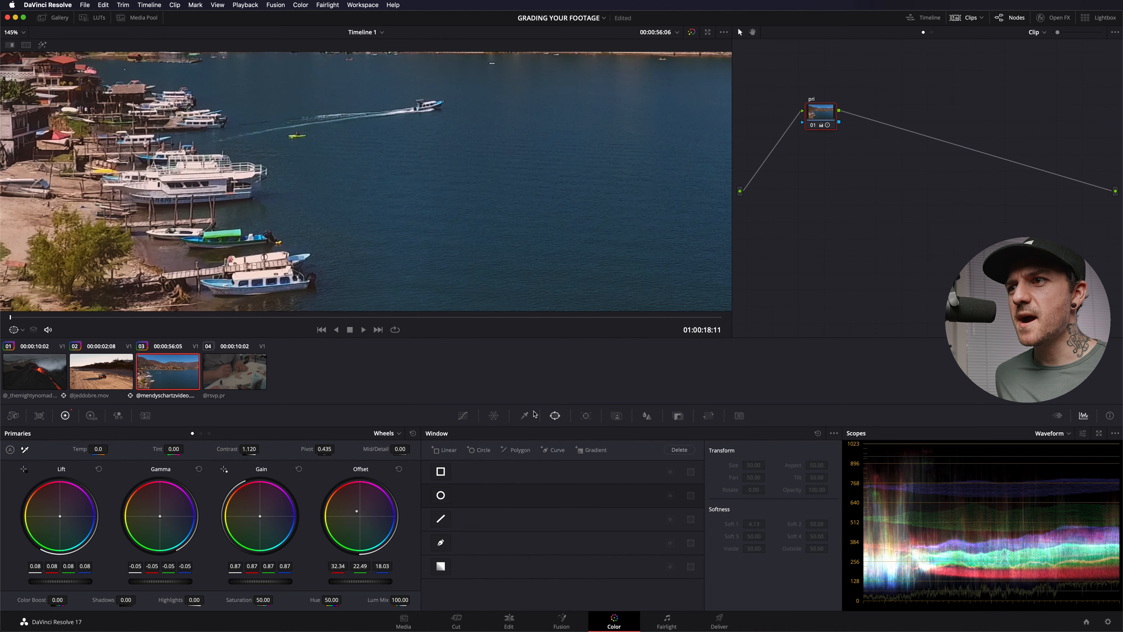
pyautogui.click(440, 543)
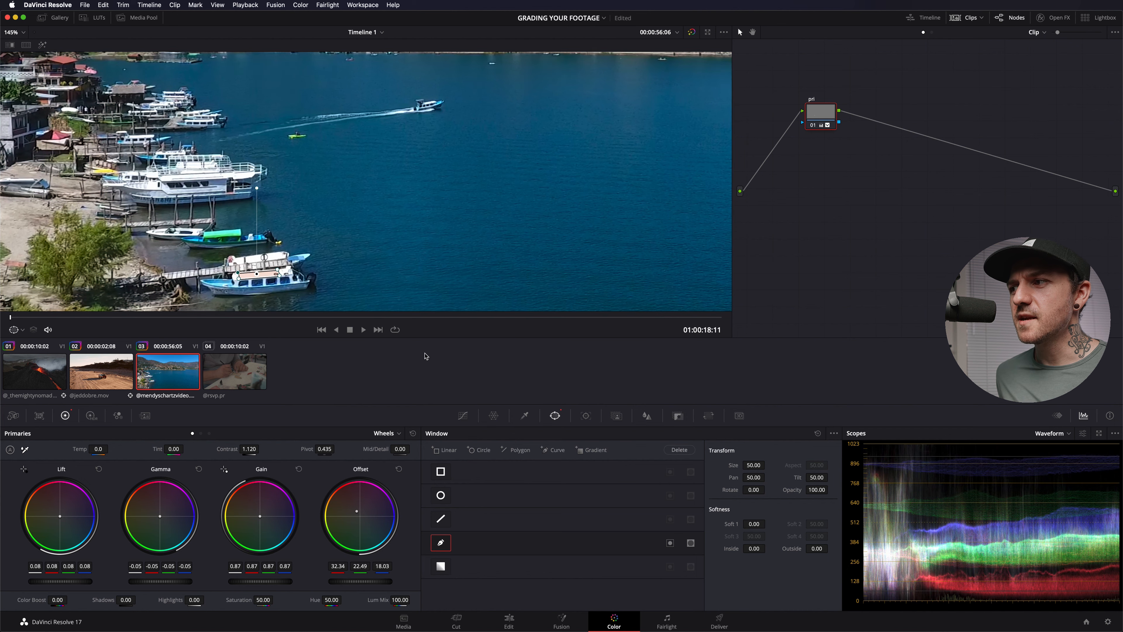
pyautogui.hotkey('shift', 'h')
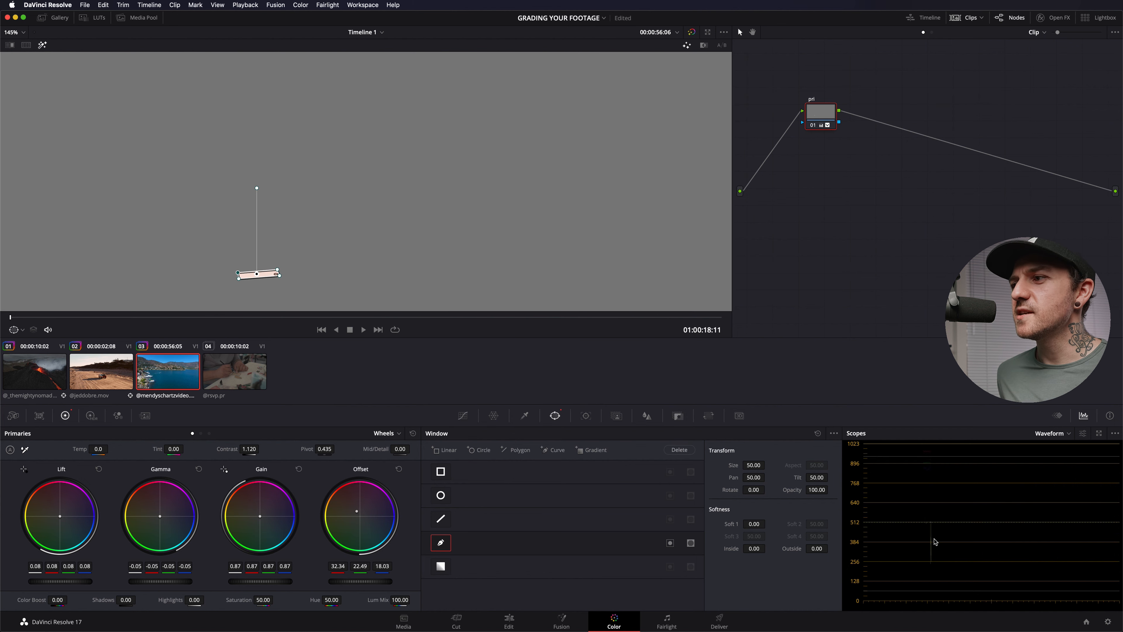
# Check the isolated boat roof in the Histogram scope, return the scope to Waveform, and remove the curve window
pyautogui.click(1069, 434)
pyautogui.click(1062, 474)
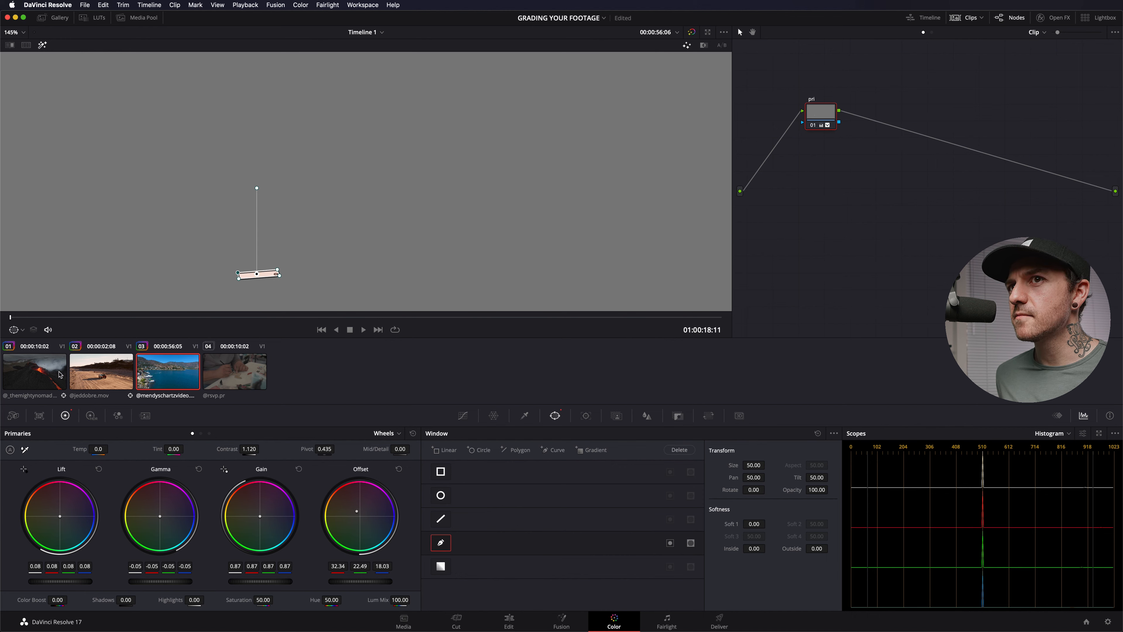
pyautogui.click(14, 330)
pyautogui.click(13, 332)
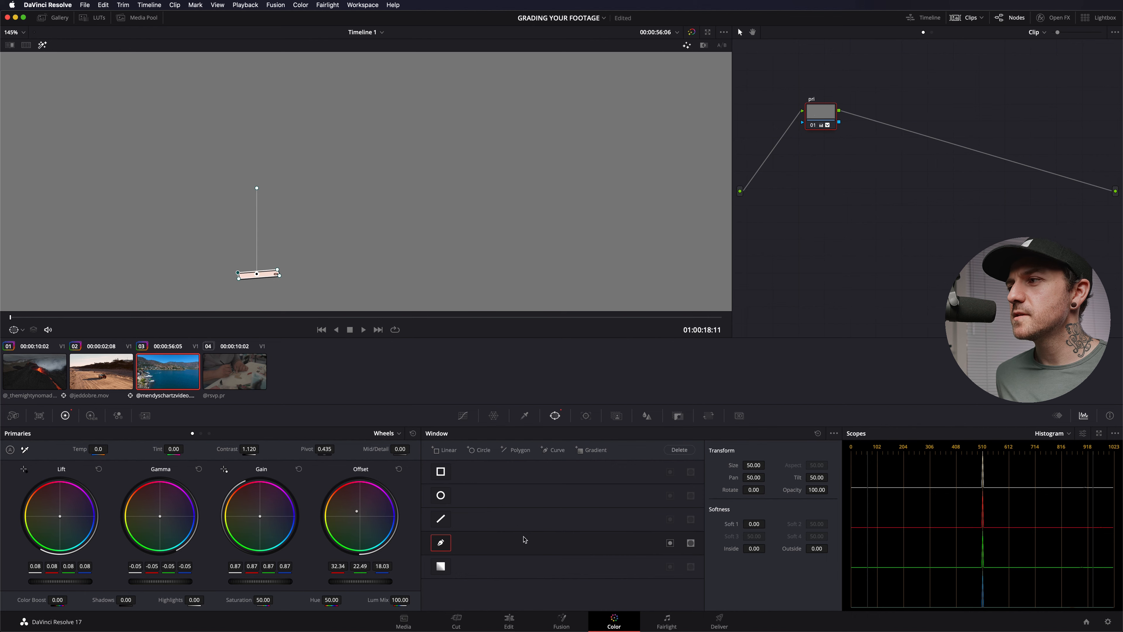
pyautogui.click(1058, 437)
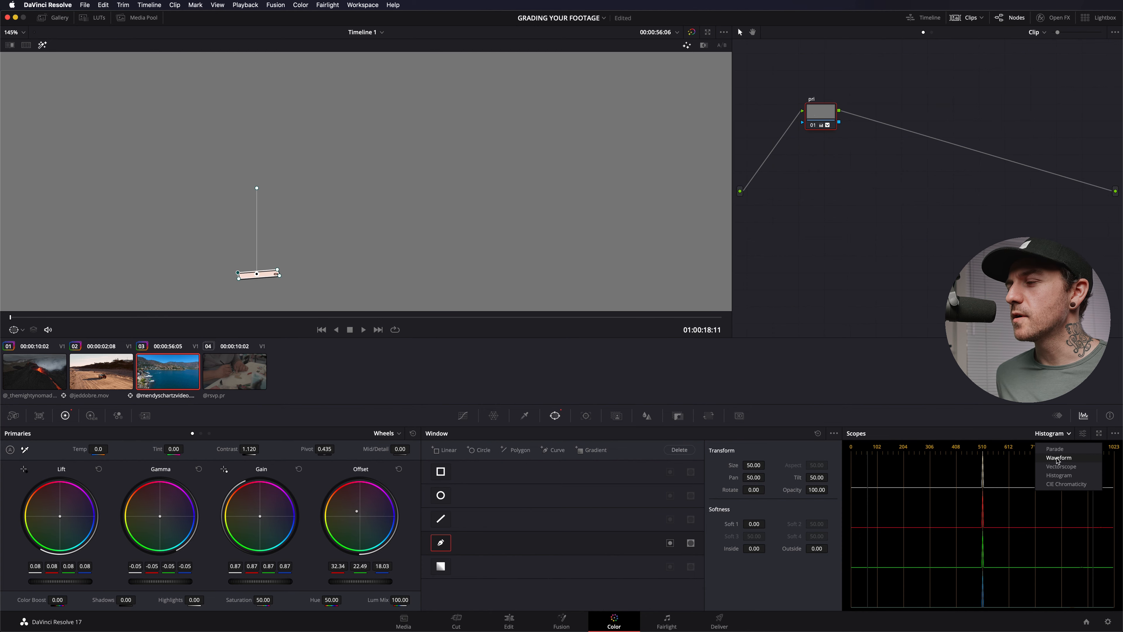
pyautogui.click(1055, 458)
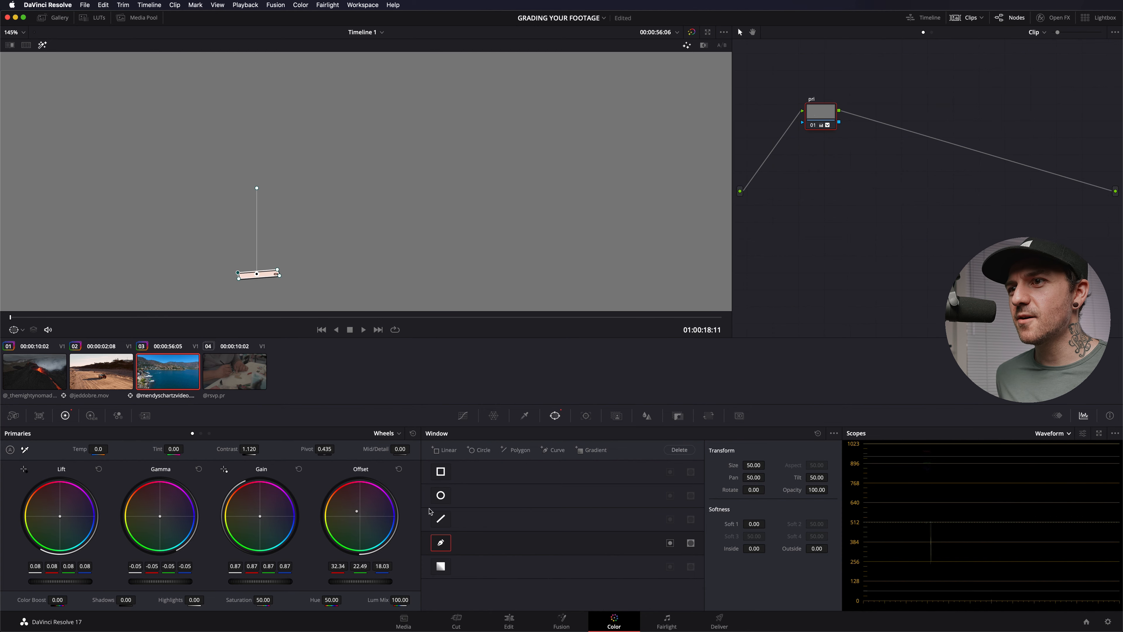
pyautogui.click(441, 547)
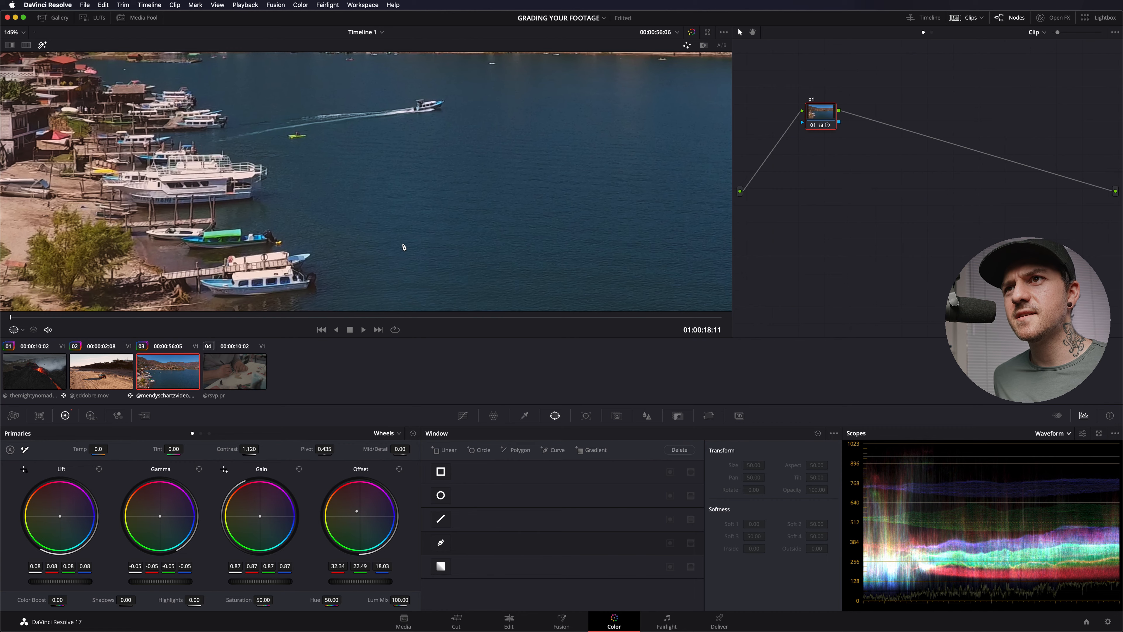
# Add a serial node after pri, label it color, and open the curves for it
pyautogui.scroll(-5, 401, 244)
pyautogui.press('super+d')
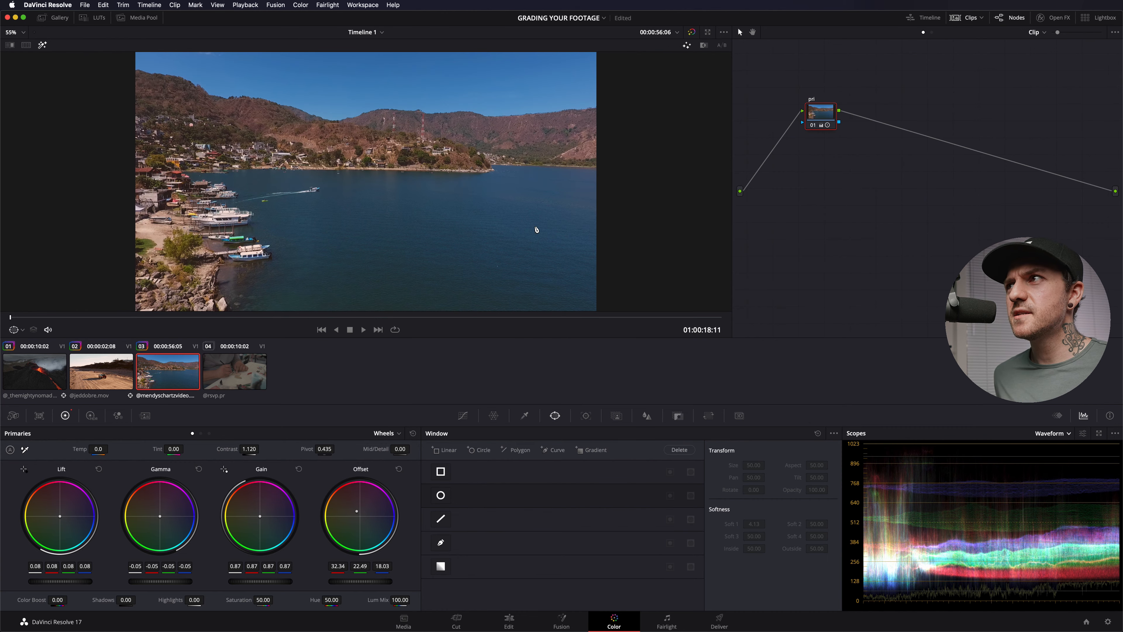
pyautogui.hotkey('alt', 's')
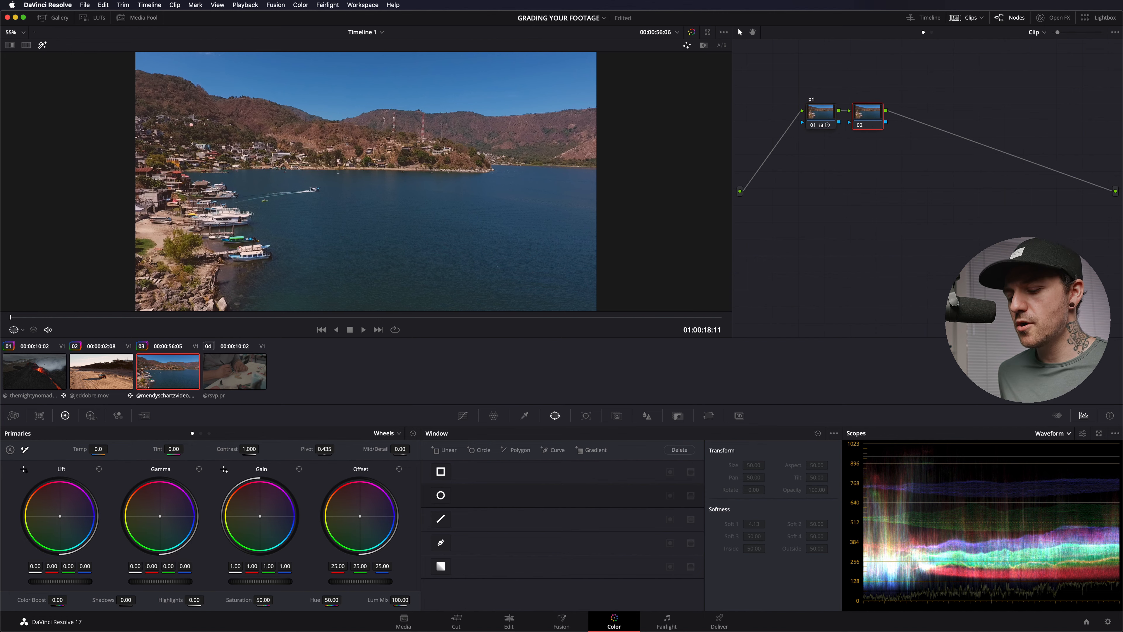
pyautogui.write('r')
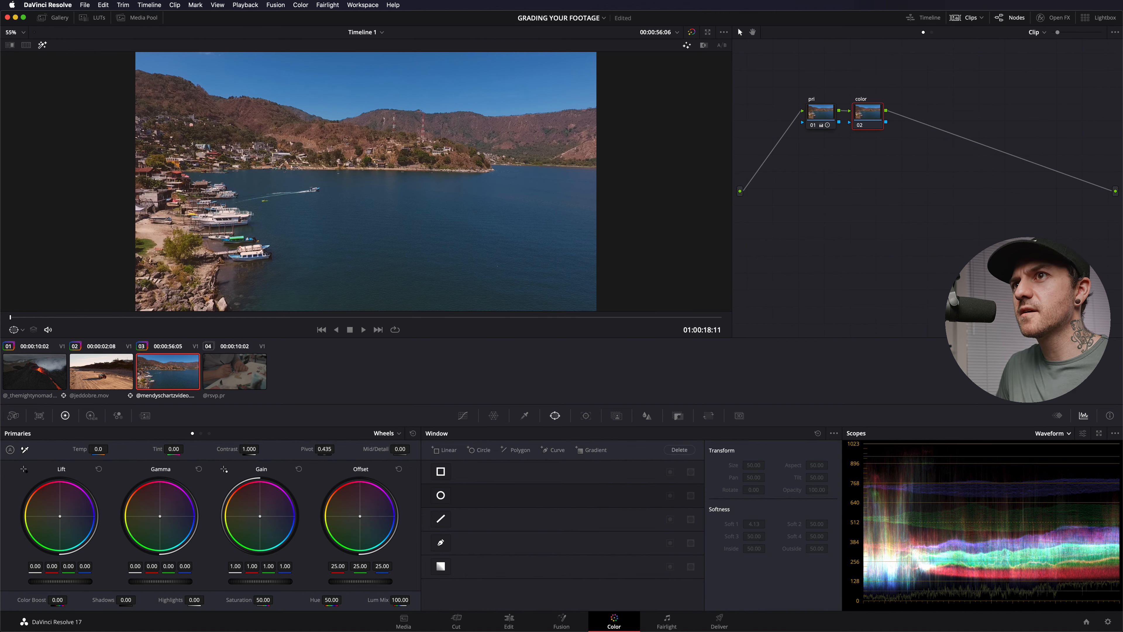
pyautogui.click(463, 415)
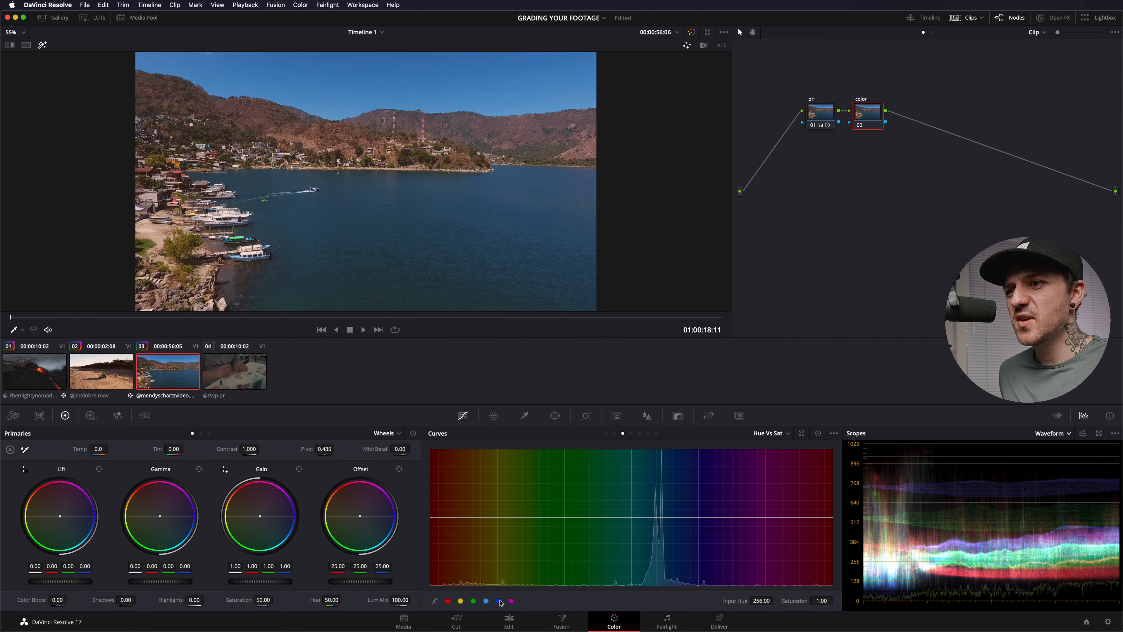
pyautogui.moveTo(699, 518); pyautogui.dragTo(671, 508)
pyautogui.rightClick(671, 509)
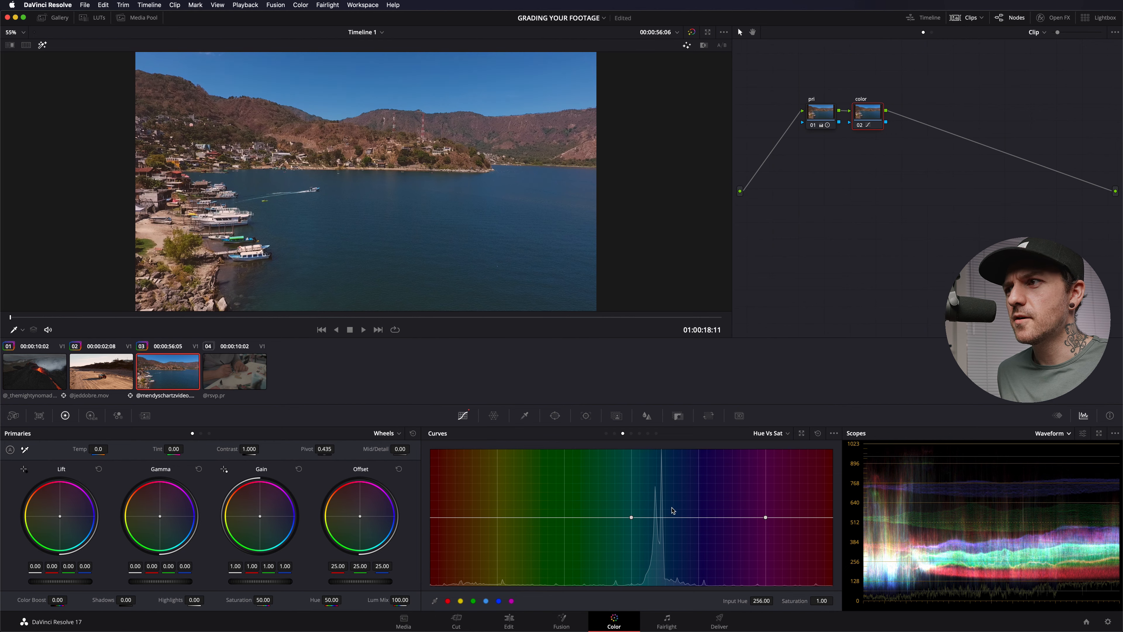
pyautogui.rightClick(765, 517)
pyautogui.rightClick(630, 518)
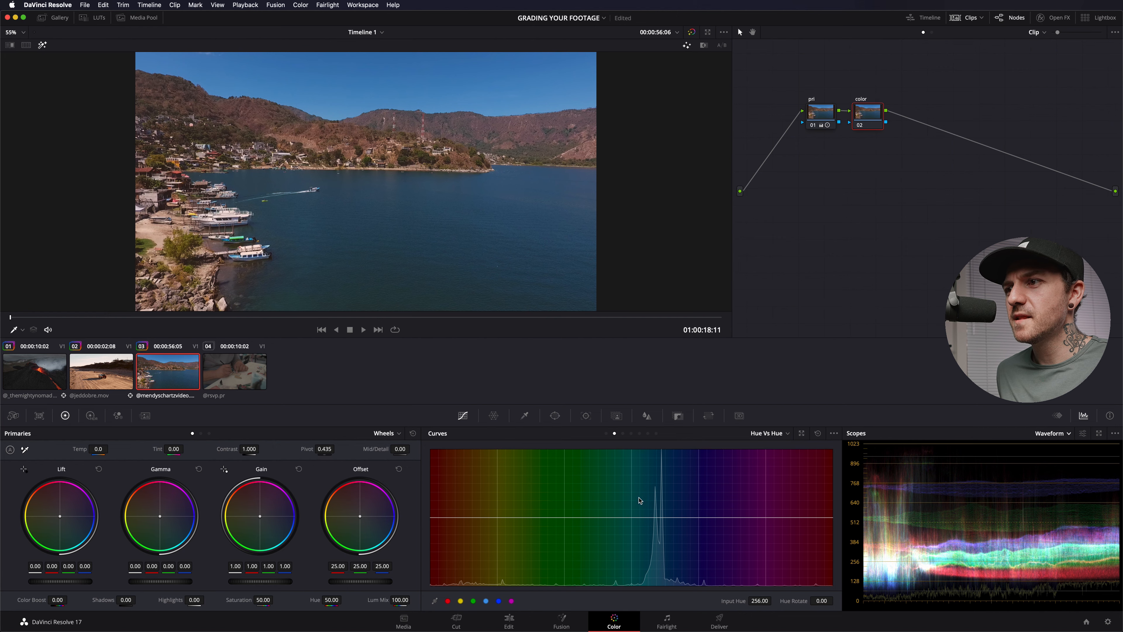
# On the color node's Hue Vs Hue curve, rotate the blues 18.98 at input hue 128.69 and the yellows 12.08, keeping the reds near neutral
pyautogui.click(698, 517)
pyautogui.moveTo(698, 517); pyautogui.dragTo(691, 512)
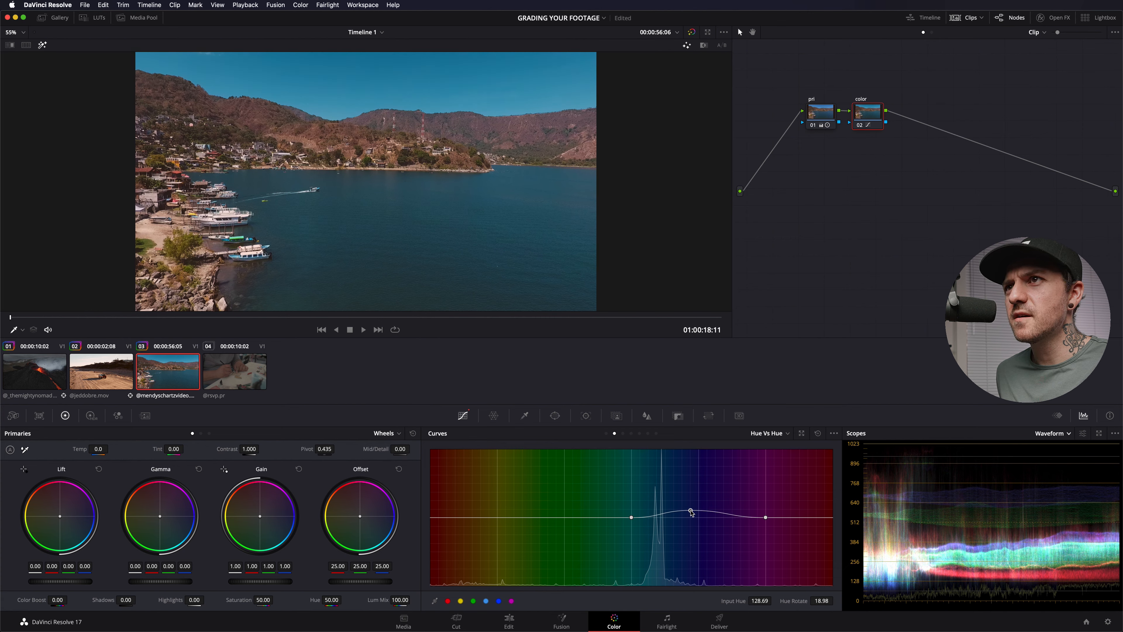
pyautogui.click(432, 518)
pyautogui.moveTo(431, 518); pyautogui.dragTo(432, 517)
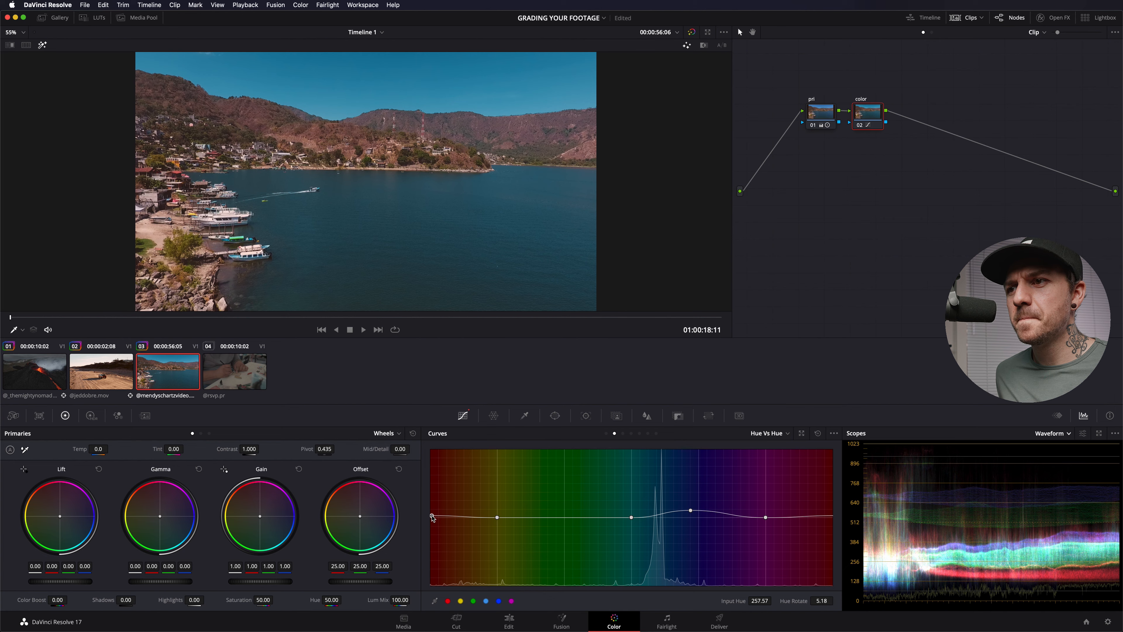
pyautogui.moveTo(498, 517); pyautogui.dragTo(498, 514)
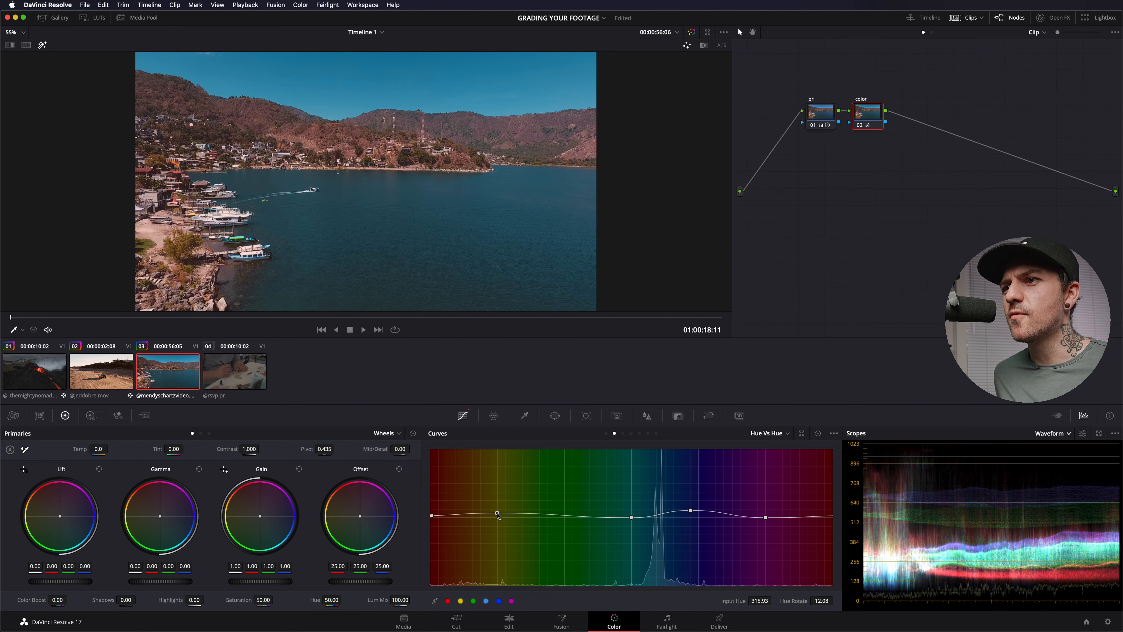
pyautogui.moveTo(432, 515); pyautogui.dragTo(432, 518)
# On the color node's Hue Vs Sat curve, lower the saturation to 0.82 and raise the blue point back to about neutral
pyautogui.click(623, 433)
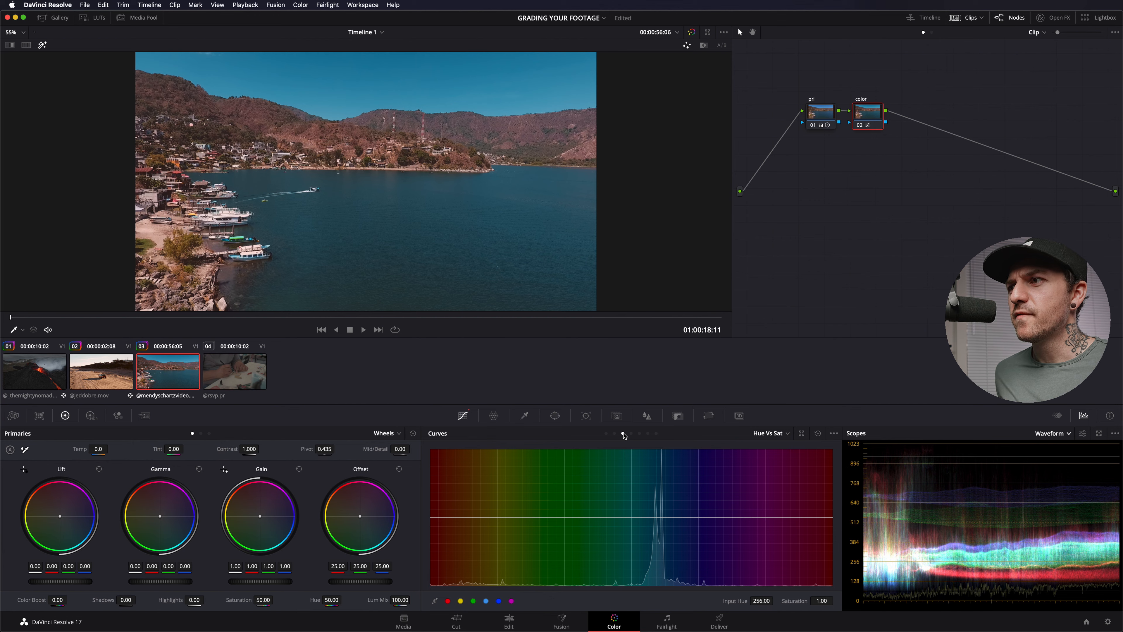
pyautogui.moveTo(631, 516)
pyautogui.mouseDown()
pyautogui.moveTo(632, 544)
pyautogui.moveTo(631, 529)
pyautogui.mouseUp()
pyautogui.click(499, 602)
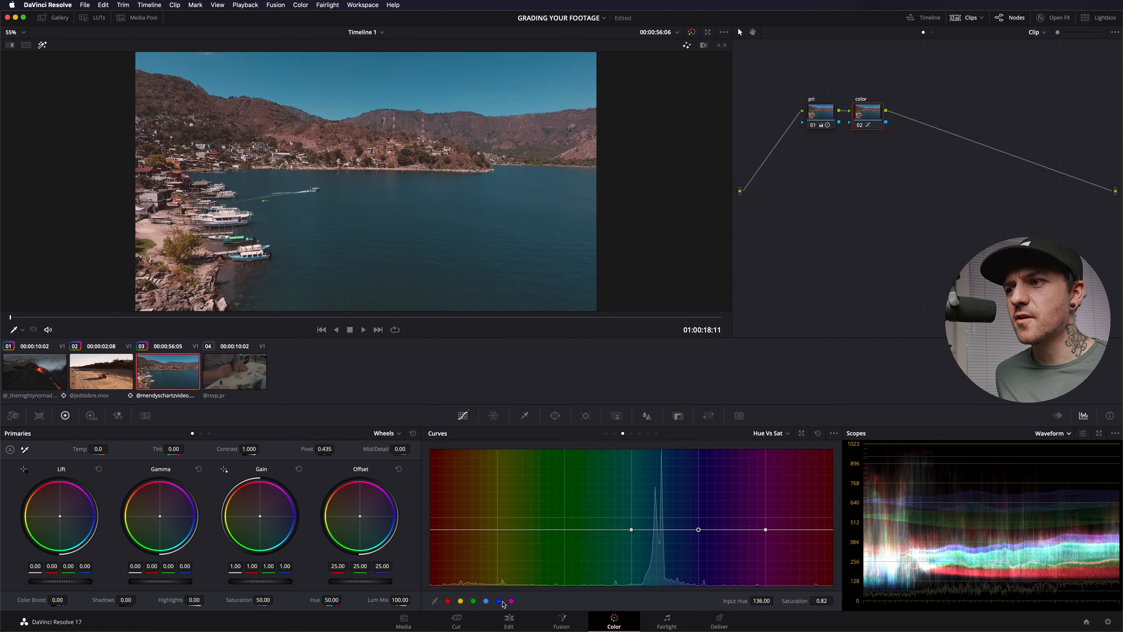
pyautogui.moveTo(698, 530)
pyautogui.mouseDown()
pyautogui.moveTo(683, 508)
pyautogui.moveTo(686, 519)
pyautogui.mouseUp()
# On the Hue Vs Sat curve, restore the reds to a saturation of 1.00, anchor the reduced greens, and remove the yellow point
pyautogui.click(447, 601)
pyautogui.moveTo(432, 529); pyautogui.dragTo(433, 516)
pyautogui.click(473, 601)
pyautogui.rightClick(497, 530)
pyautogui.moveTo(432, 517); pyautogui.dragTo(433, 517)
# Compare the lake shot with the color node off and on, and turn off the viewer highlight from the pri node
pyautogui.press('super+d')
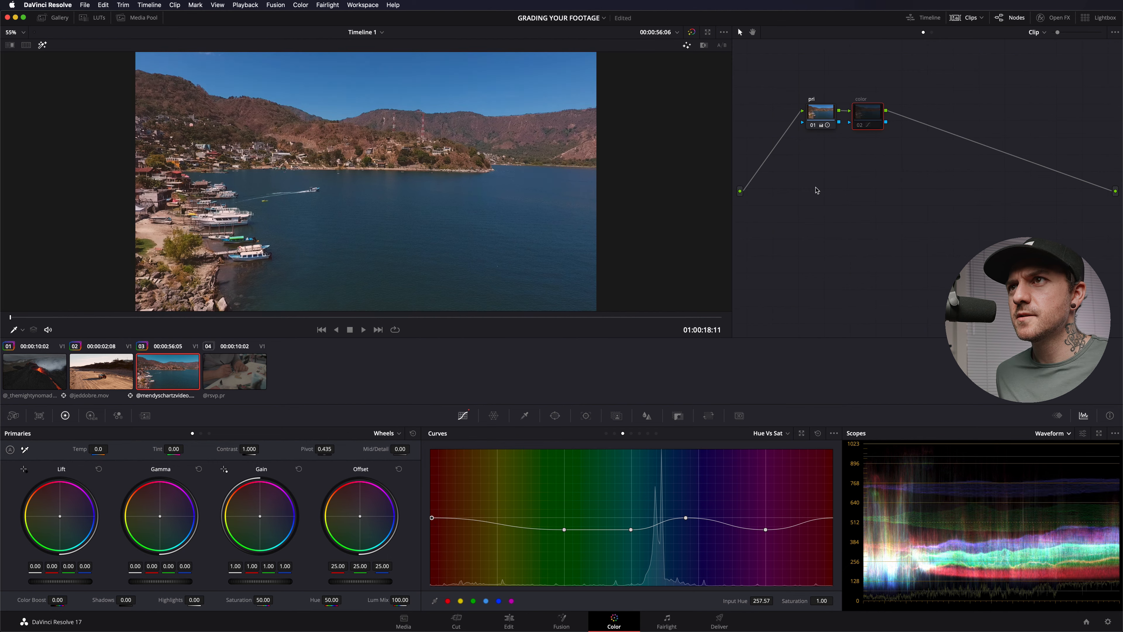
pyautogui.press('super+d')
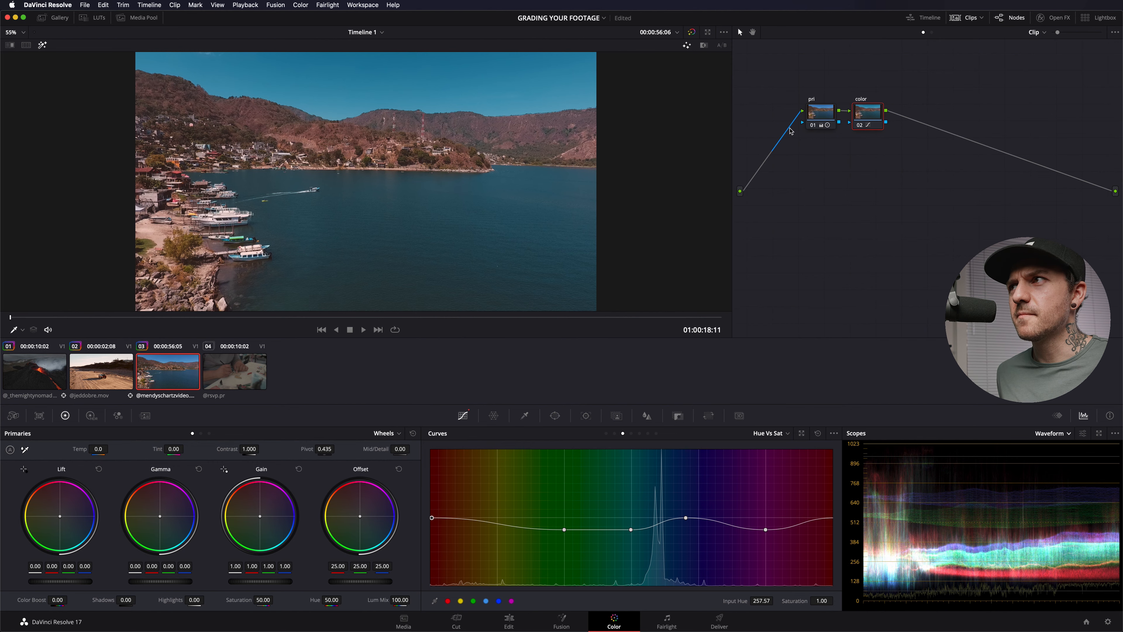
pyautogui.click(824, 112)
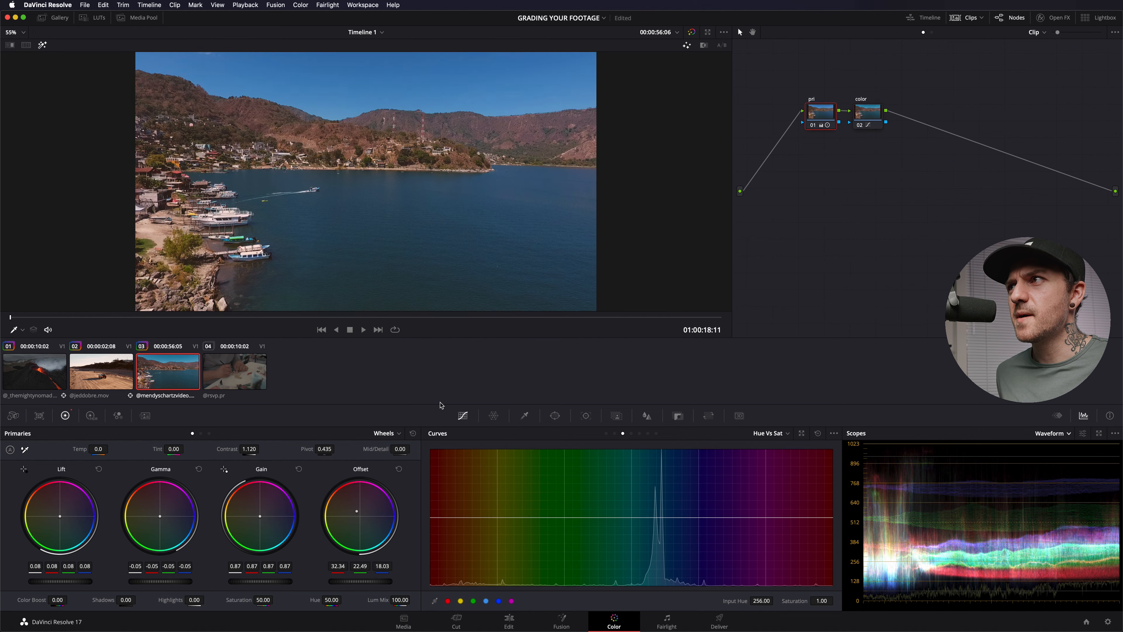
pyautogui.hotkey('shift', 'h')
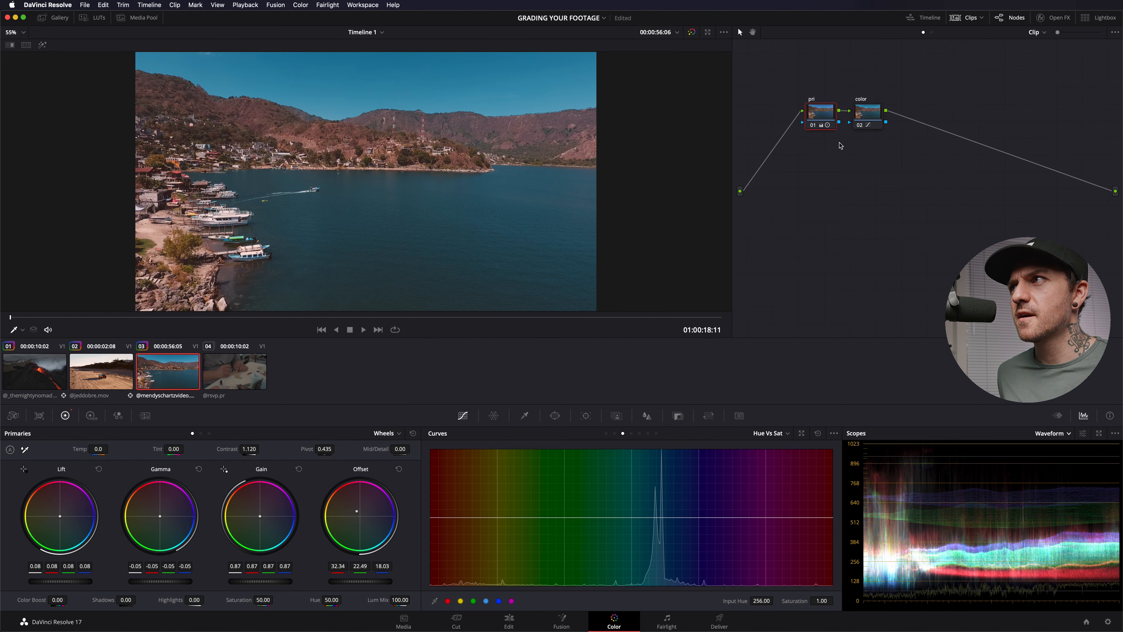
pyautogui.click(867, 114)
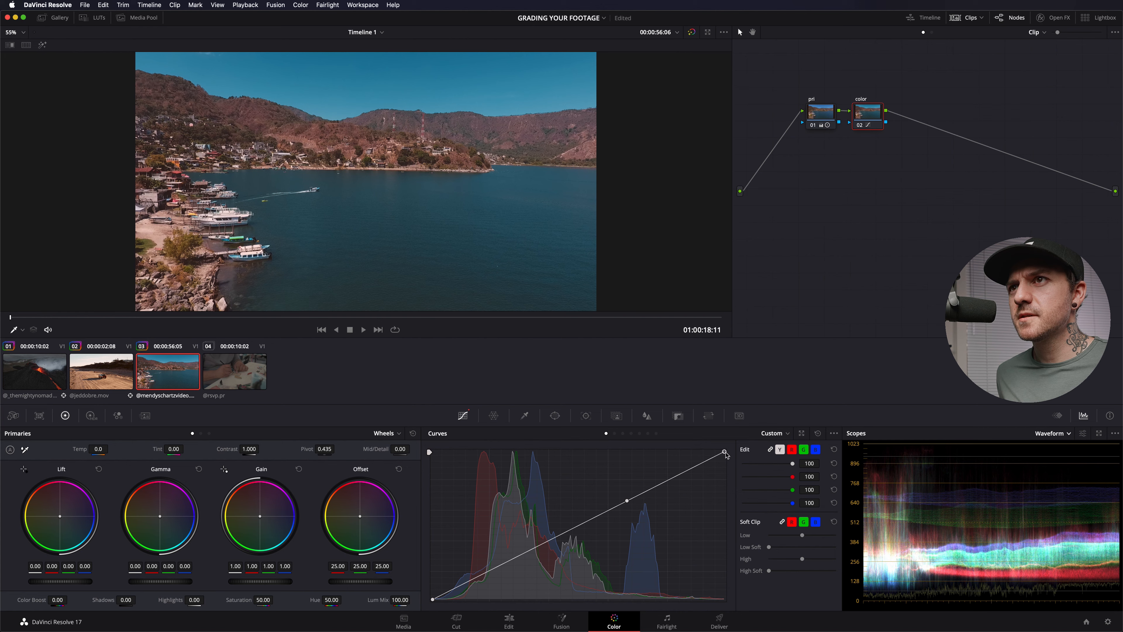
pyautogui.moveTo(628, 503); pyautogui.dragTo(522, 561)
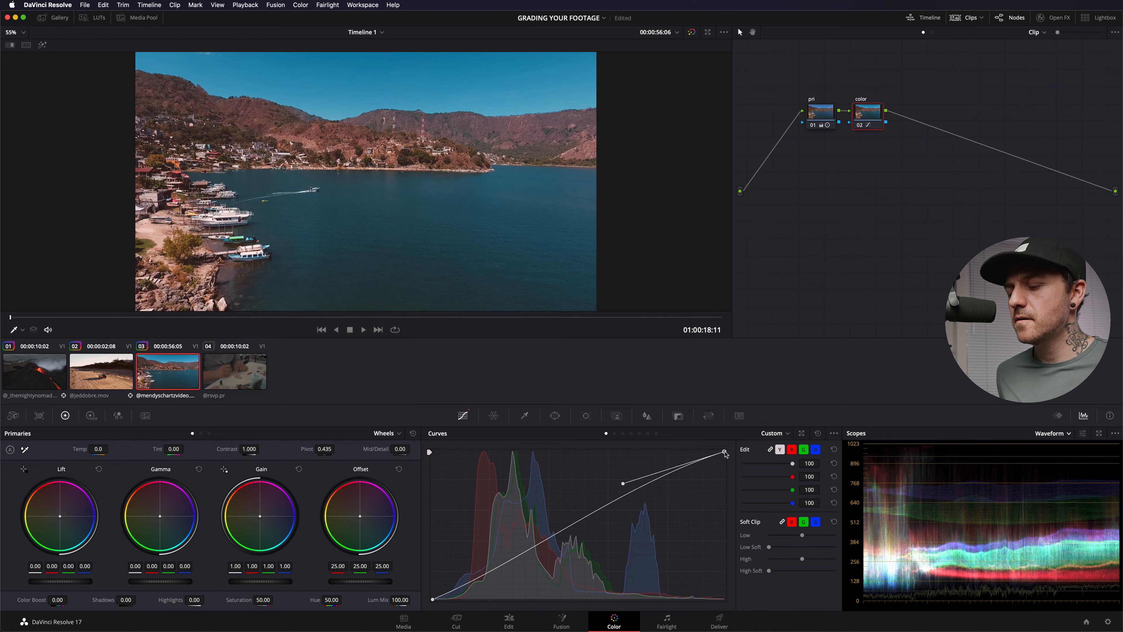
pyautogui.click(818, 434)
# On the pri node's custom curve, shape a gentle contrast curve with raised highlights, lowered shadows and a slightly lifted black point
pyautogui.click(821, 112)
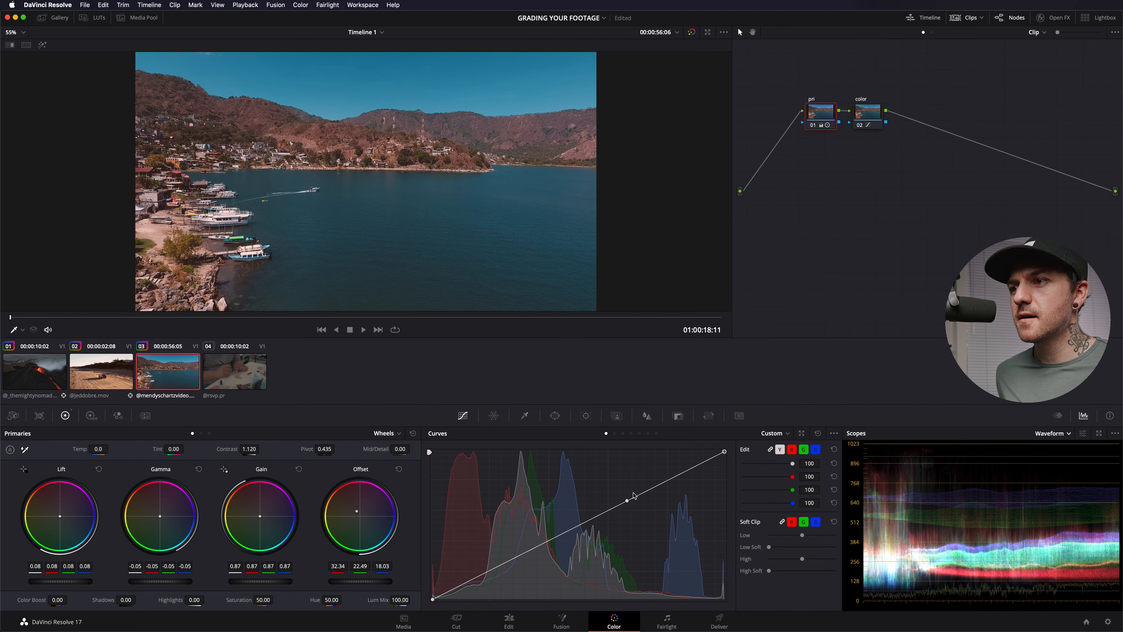
pyautogui.moveTo(627, 503); pyautogui.dragTo(545, 552)
pyautogui.moveTo(430, 594); pyautogui.dragTo(430, 594)
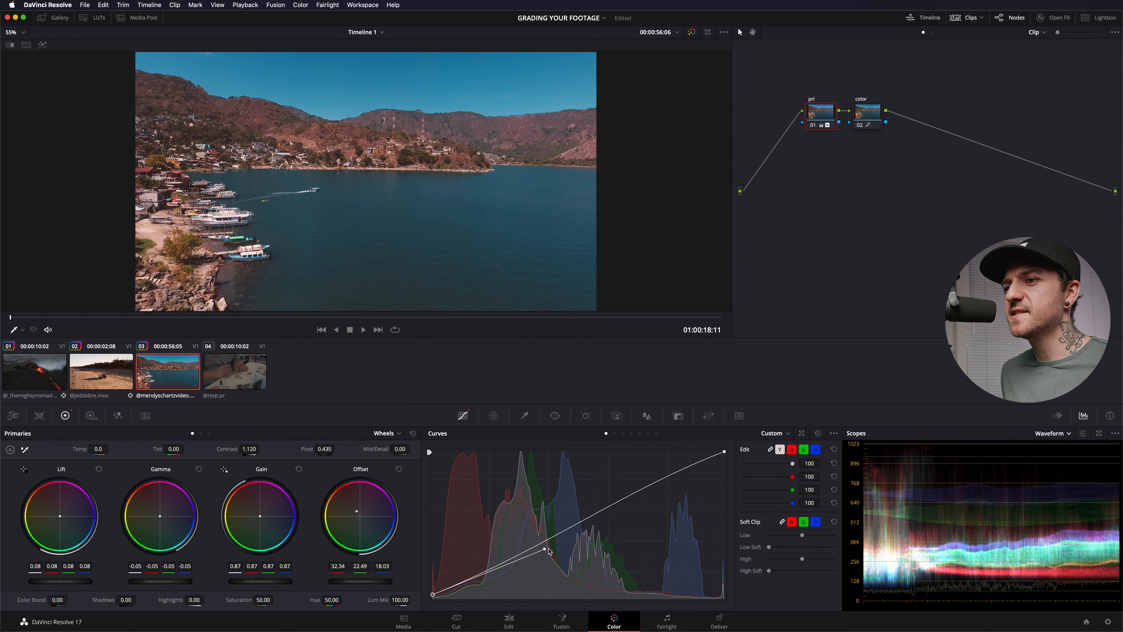
pyautogui.moveTo(545, 549); pyautogui.dragTo(541, 556)
pyautogui.moveTo(431, 594); pyautogui.dragTo(431, 593)
# On the color node's Hue Vs Sat curve, lower the blue point to a saturation of 0.91 at input hue 123.99
pyautogui.click(867, 113)
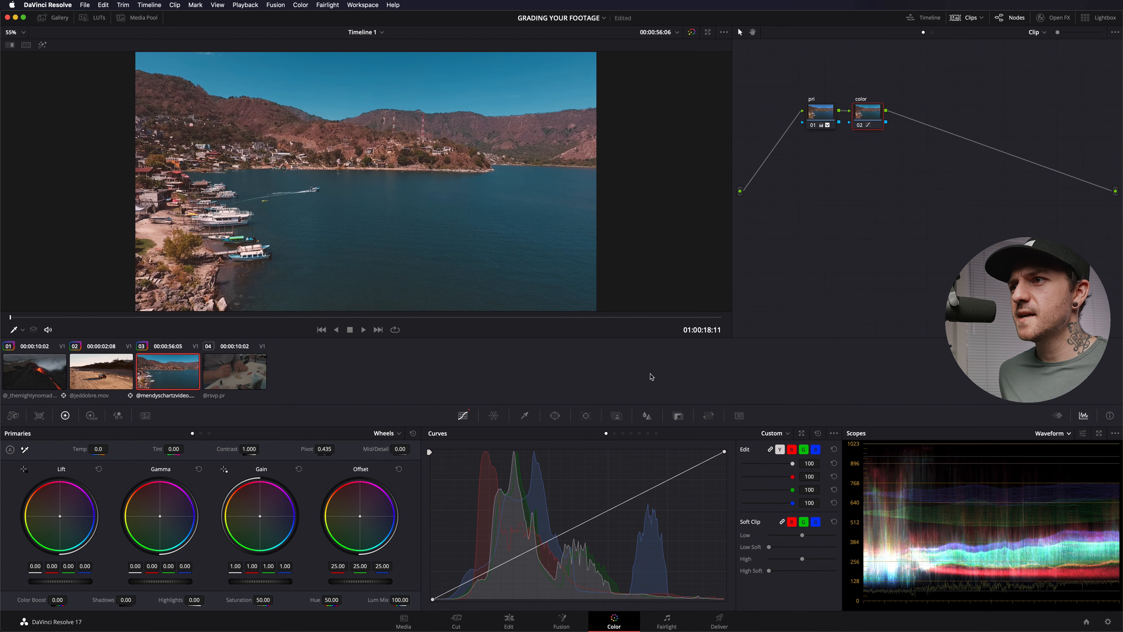
pyautogui.click(623, 433)
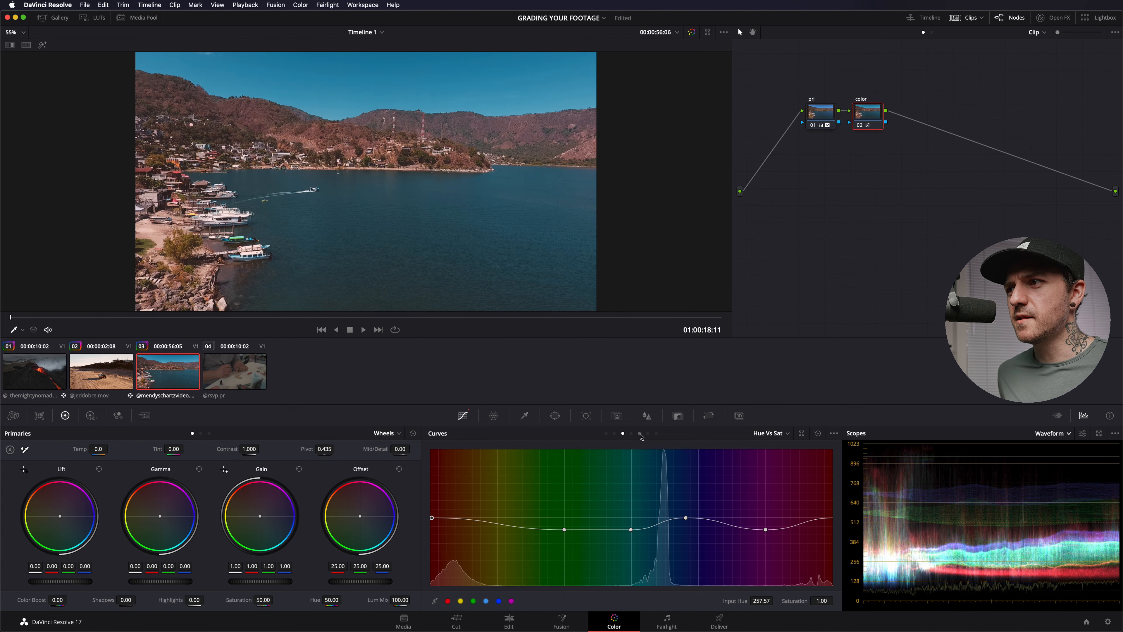
pyautogui.moveTo(685, 518); pyautogui.dragTo(687, 526)
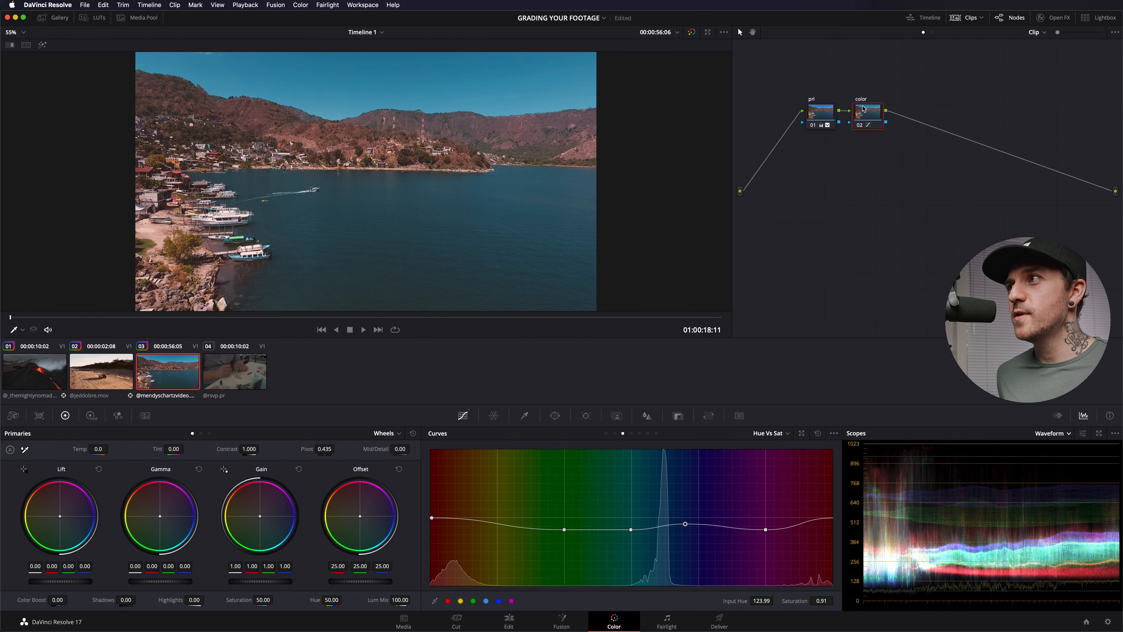
# Compare the lake clip repeatedly with its whole grade bypassed and enabled
pyautogui.hotkey('shift', 'd')
pyautogui.hotkey('shift', 'd')
pyautogui.hotkey('shift', 'd')
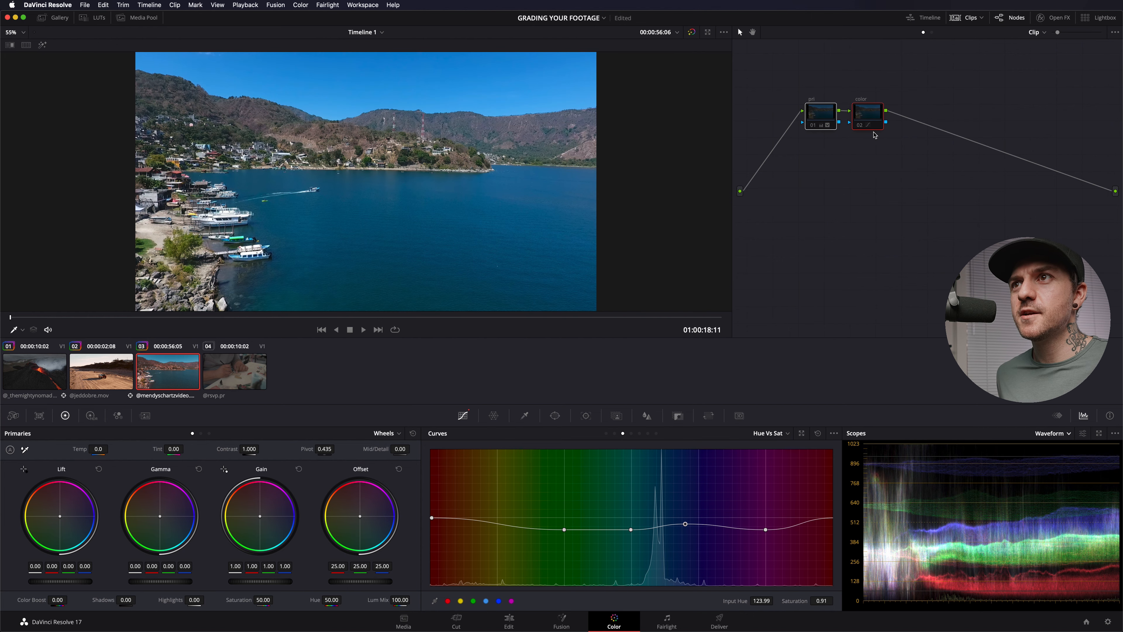
pyautogui.hotkey('shift', 'd')
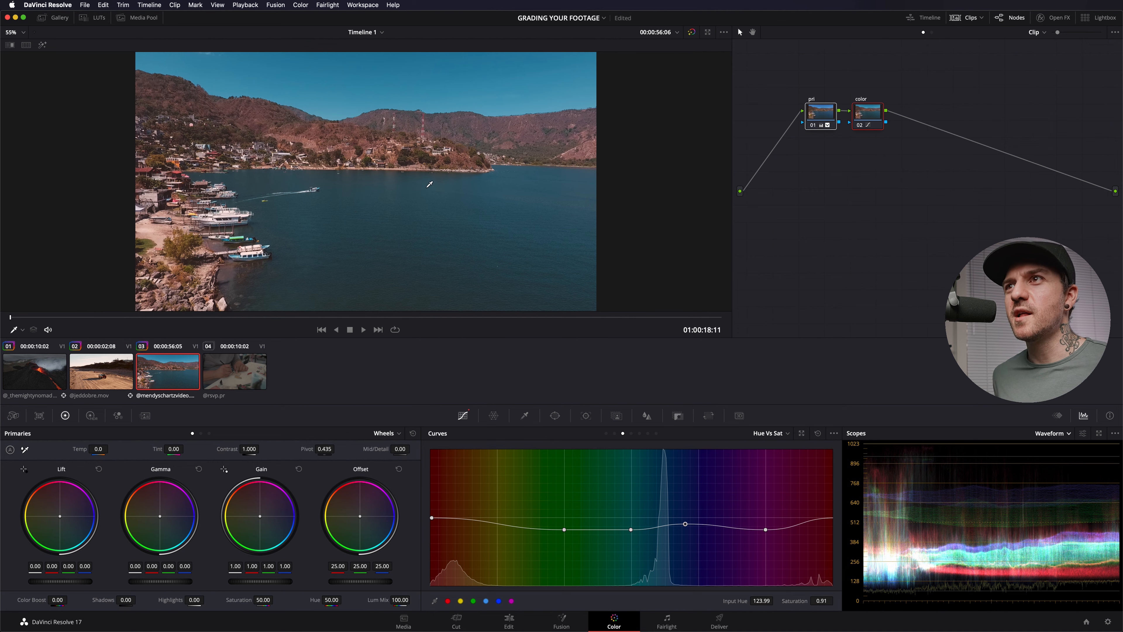
pyautogui.hotkey('shift', 'd')
pyautogui.hotkey('shift', 'd')
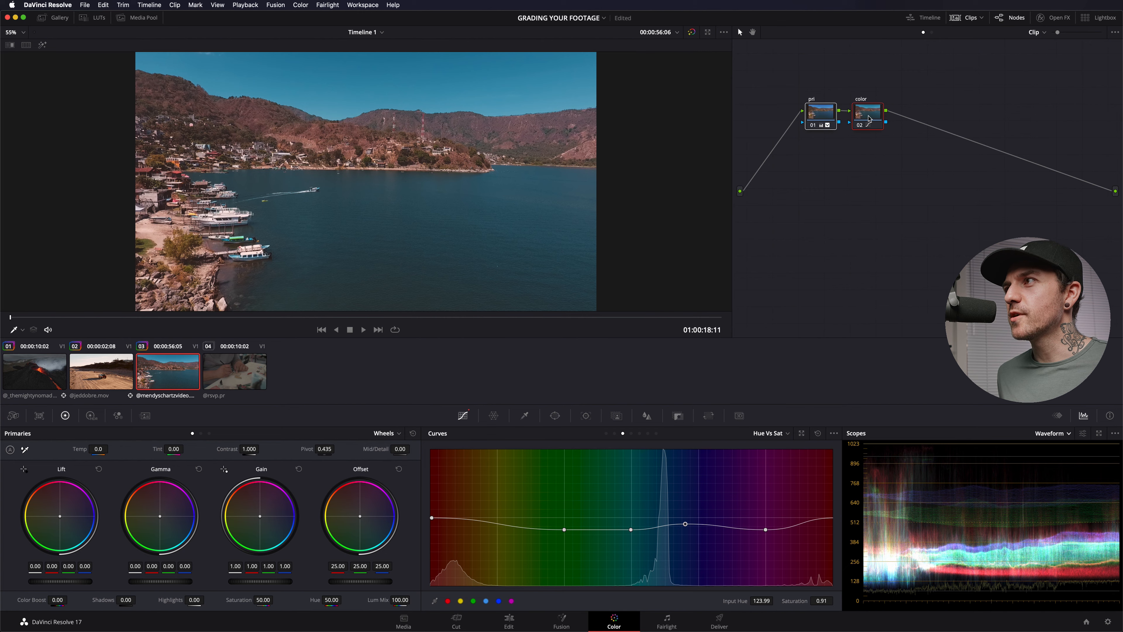
# Add a serial node labelled Sky after the color node, sample the sky with the HSL qualifier and turn on the viewer highlight
pyautogui.hotkey('alt', 's')
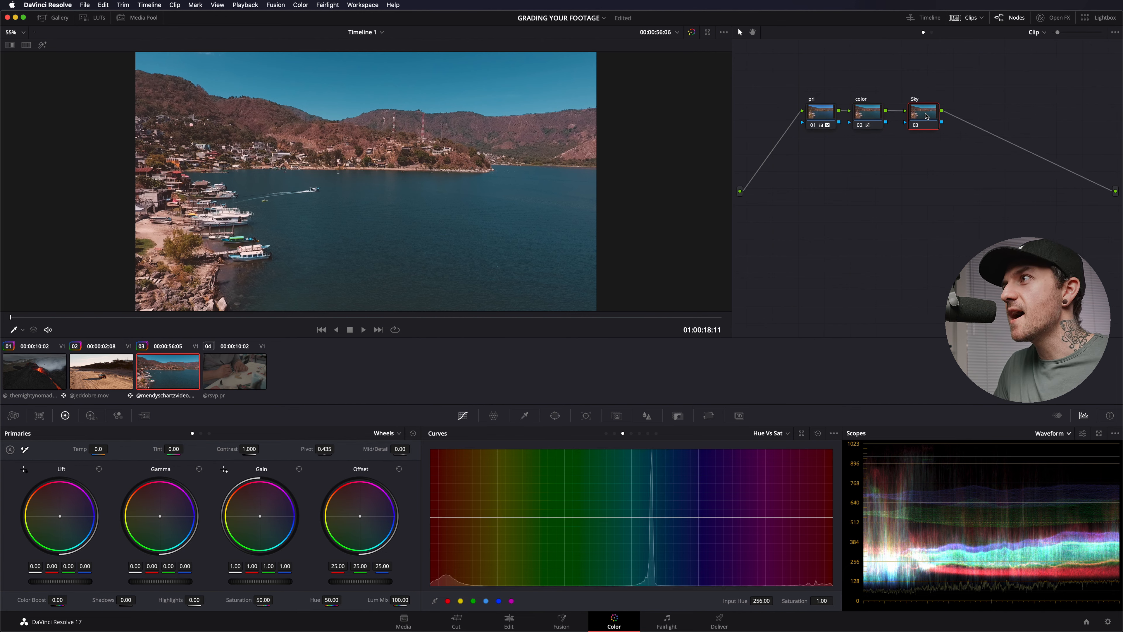
pyautogui.click(525, 416)
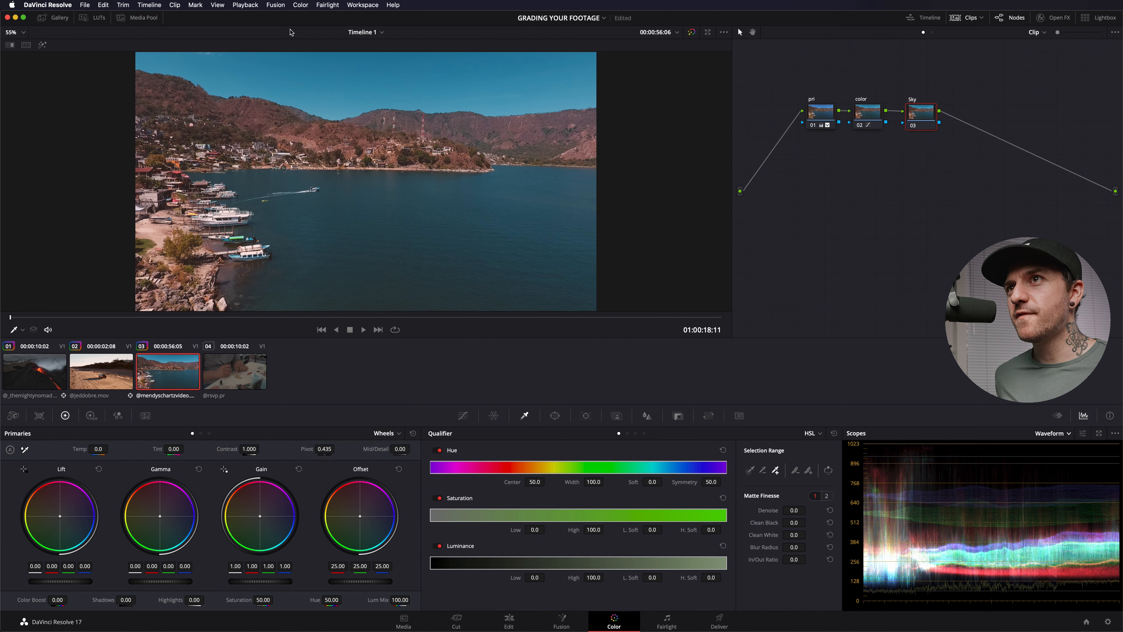
pyautogui.click(749, 470)
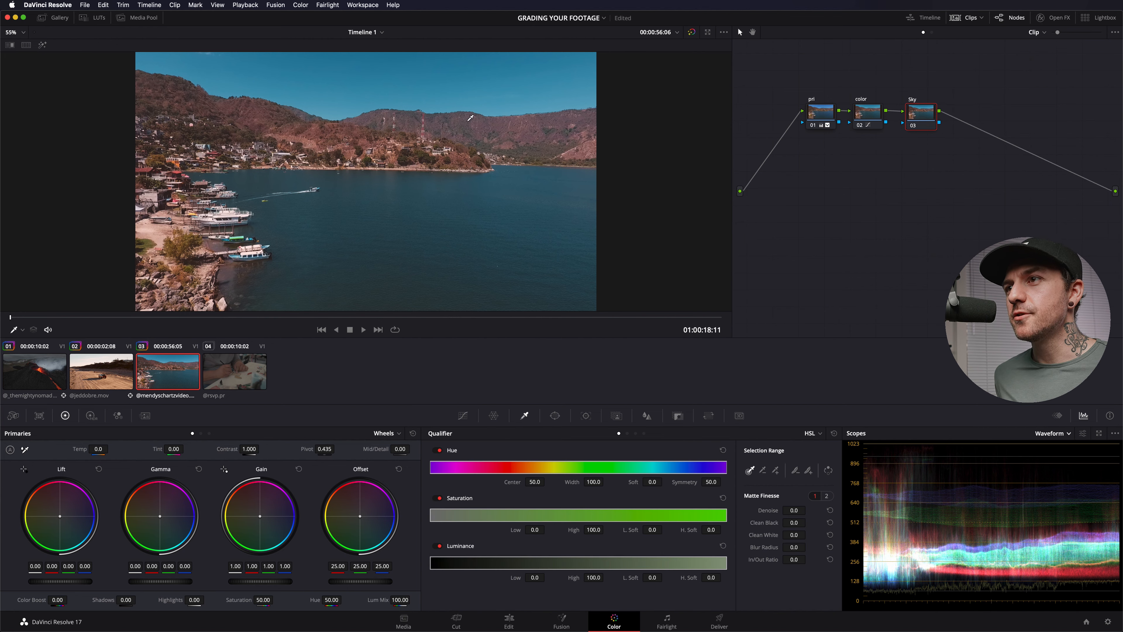
pyautogui.moveTo(316, 78); pyautogui.dragTo(399, 84)
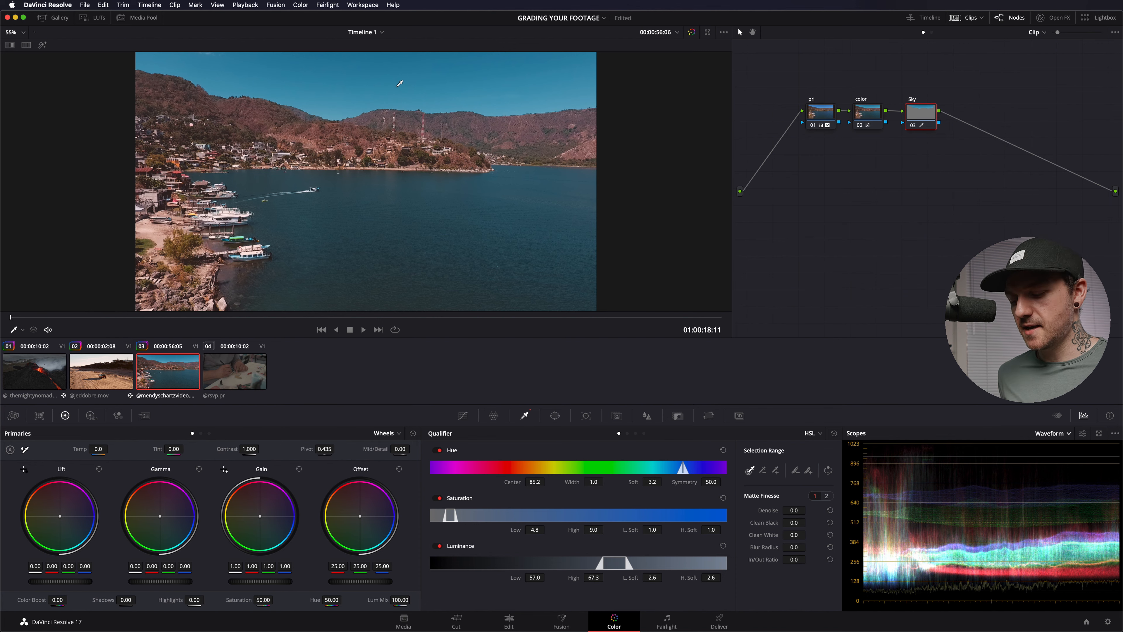
pyautogui.hotkey('shift', 'h')
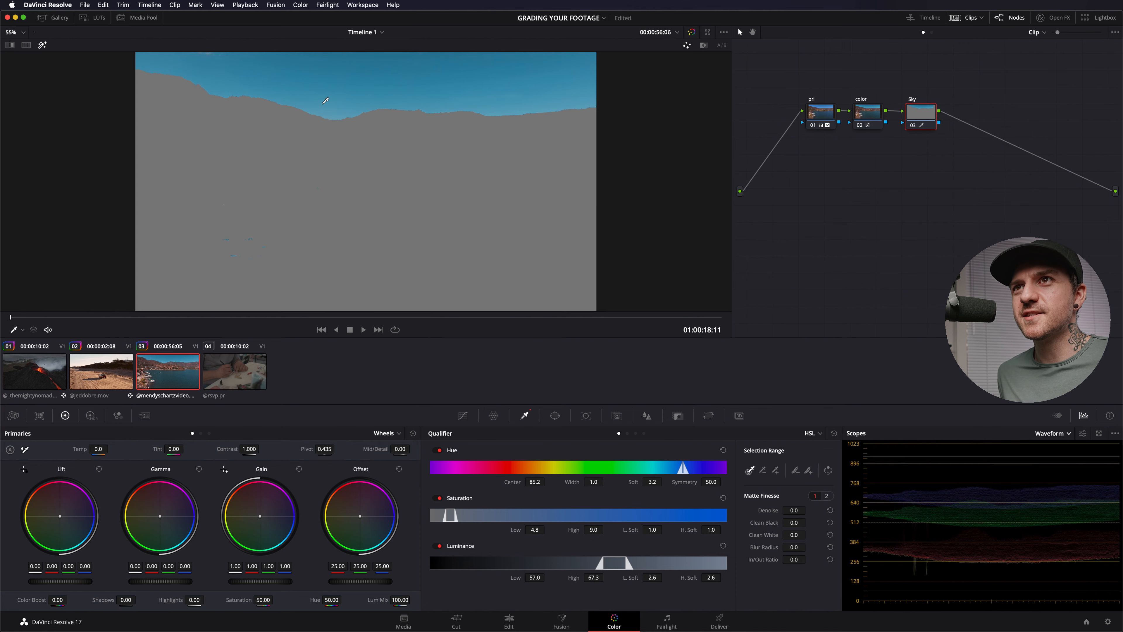
# Add the lower sky along the ridge and the right-hand sky area to the Sky node's qualifier selection
pyautogui.click(775, 469)
pyautogui.moveTo(272, 88); pyautogui.dragTo(338, 108)
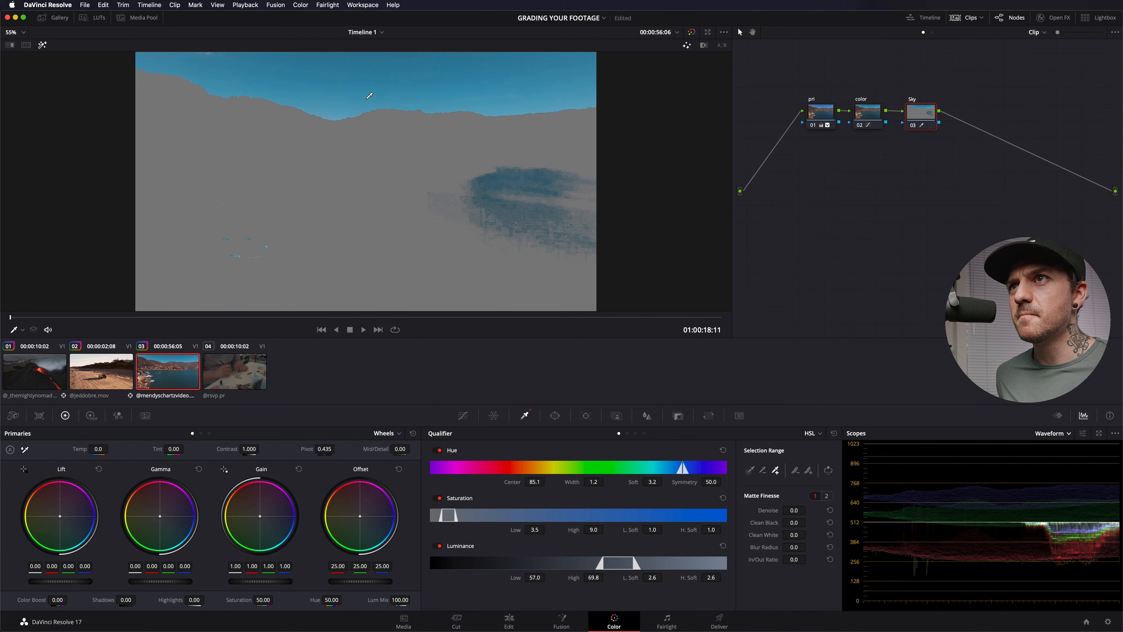
pyautogui.moveTo(459, 99); pyautogui.dragTo(563, 224)
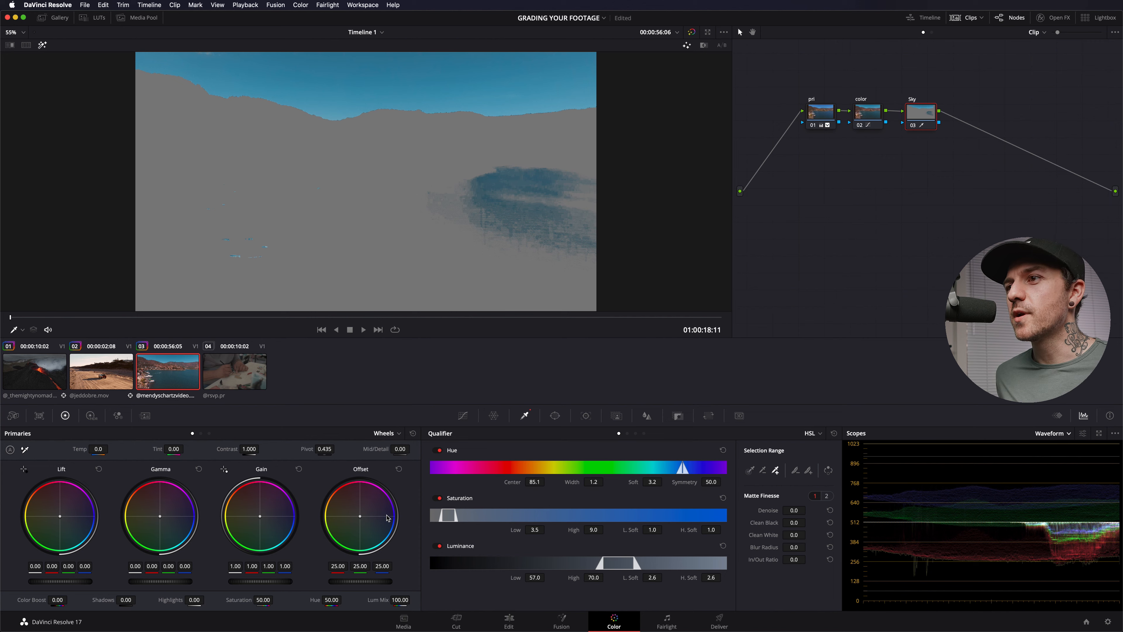
# Limit the Sky key with a rectangular window spanning the whole sky and a soft lower edge, checking it across the clip
pyautogui.click(553, 416)
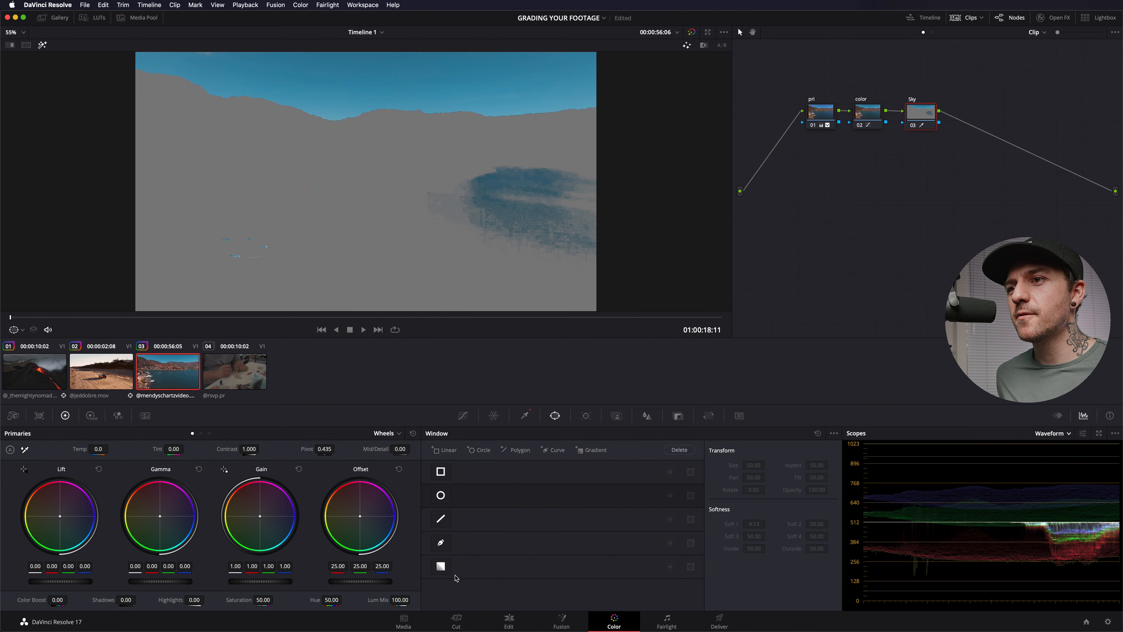
pyautogui.click(440, 472)
pyautogui.moveTo(340, 173); pyautogui.dragTo(180, 71)
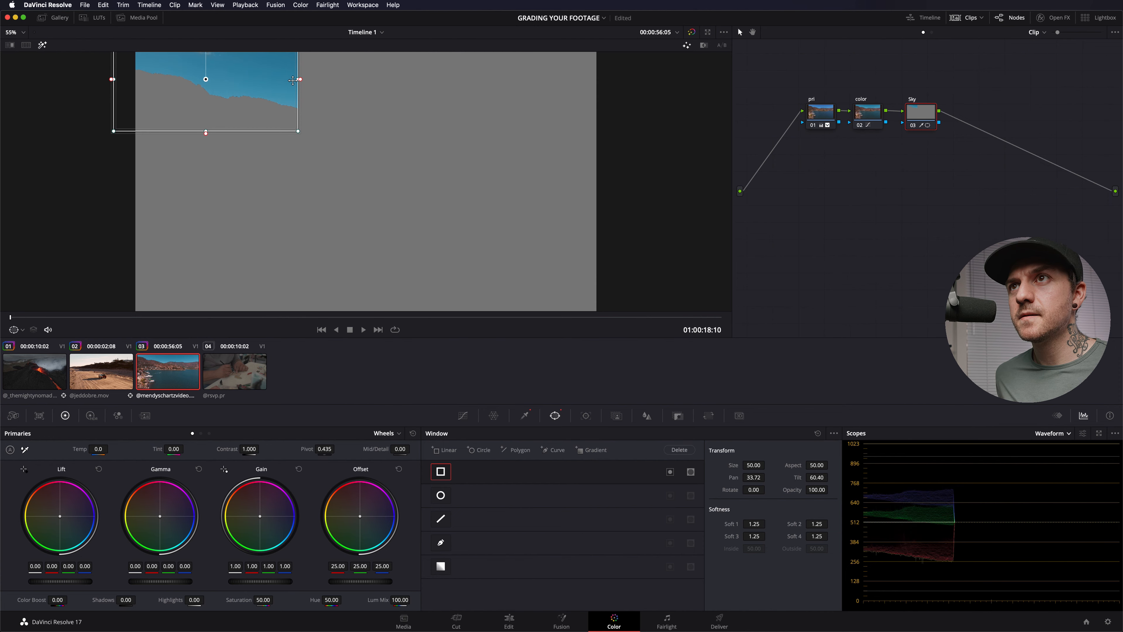
pyautogui.moveTo(297, 79); pyautogui.dragTo(632, 77)
pyautogui.moveTo(373, 132); pyautogui.dragTo(374, 165)
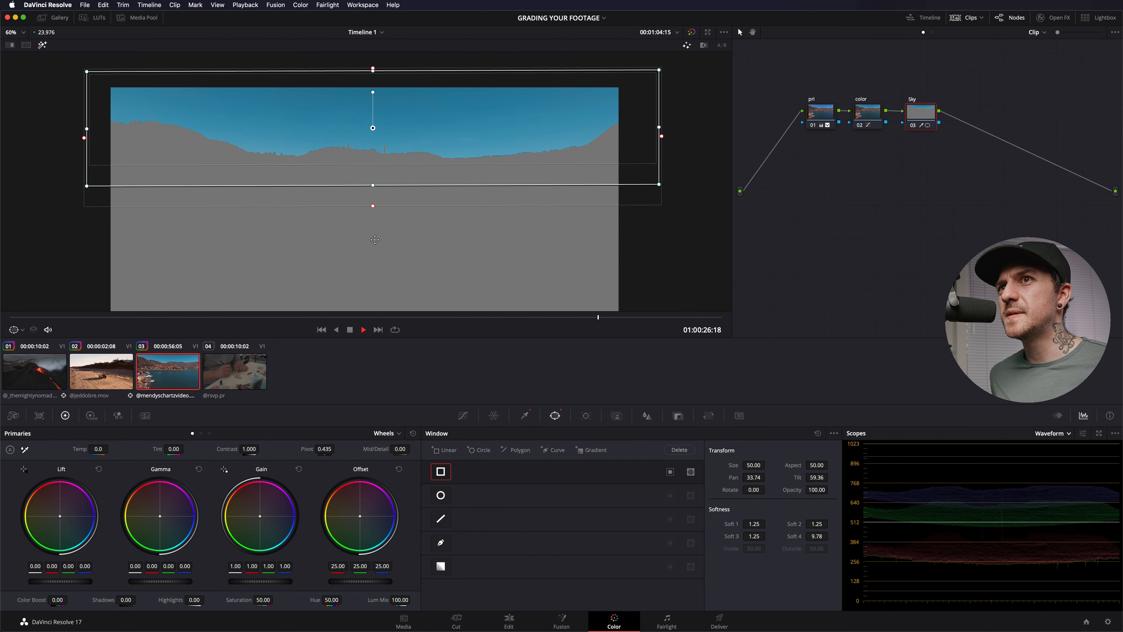
pyautogui.press('space')
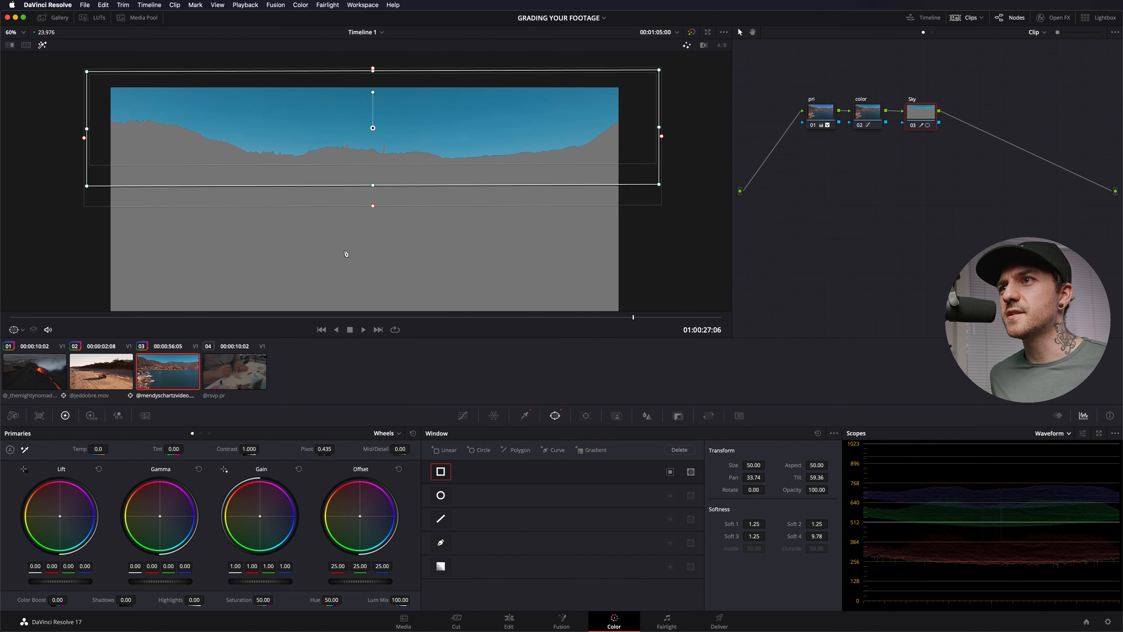
pyautogui.moveTo(76, 318); pyautogui.dragTo(701, 341)
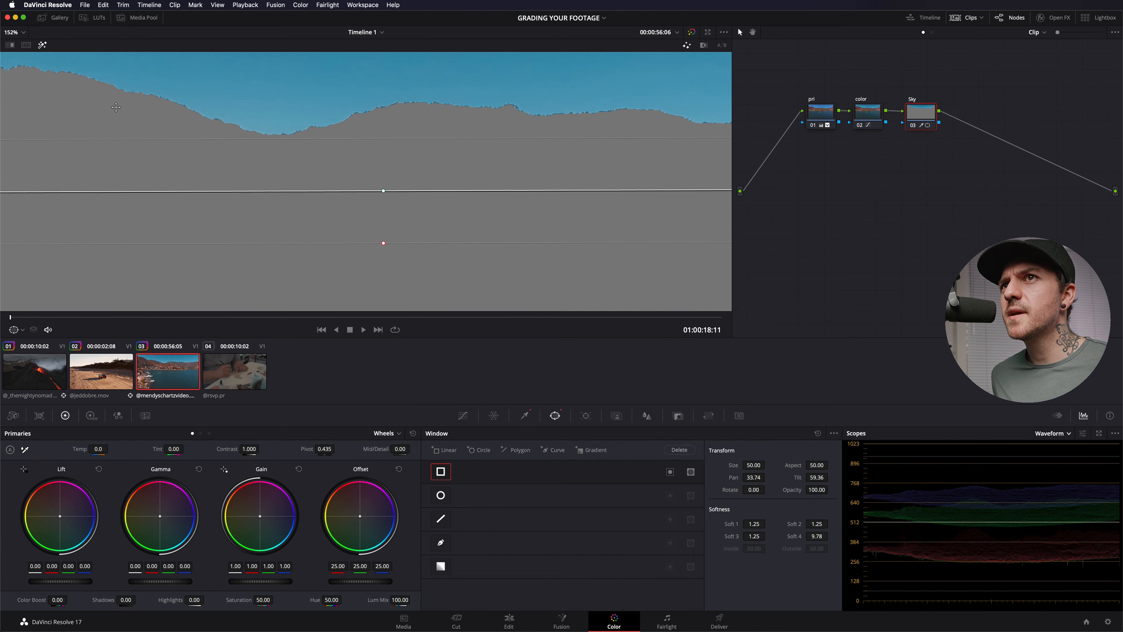
# Refine the sky matte along the ridge with a blur radius of about 21 and an in/out ratio of 17.5, then turn off highlight
pyautogui.moveTo(115, 107); pyautogui.dragTo(605, 169)
pyautogui.moveTo(94, 111); pyautogui.dragTo(416, 129)
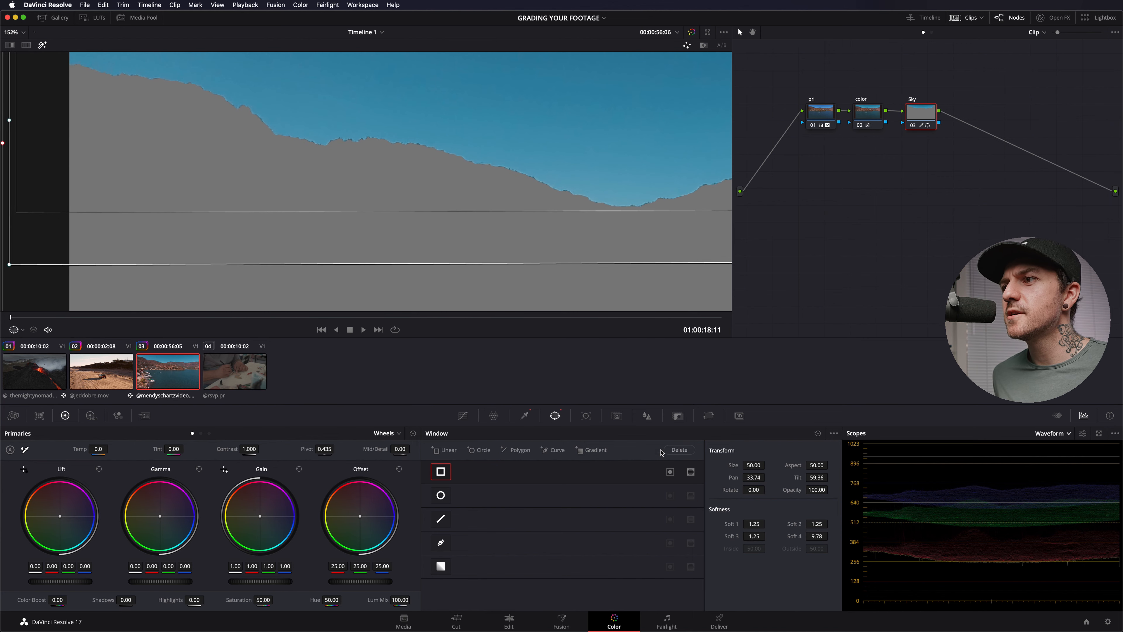
pyautogui.click(525, 415)
pyautogui.moveTo(795, 547); pyautogui.dragTo(872, 547)
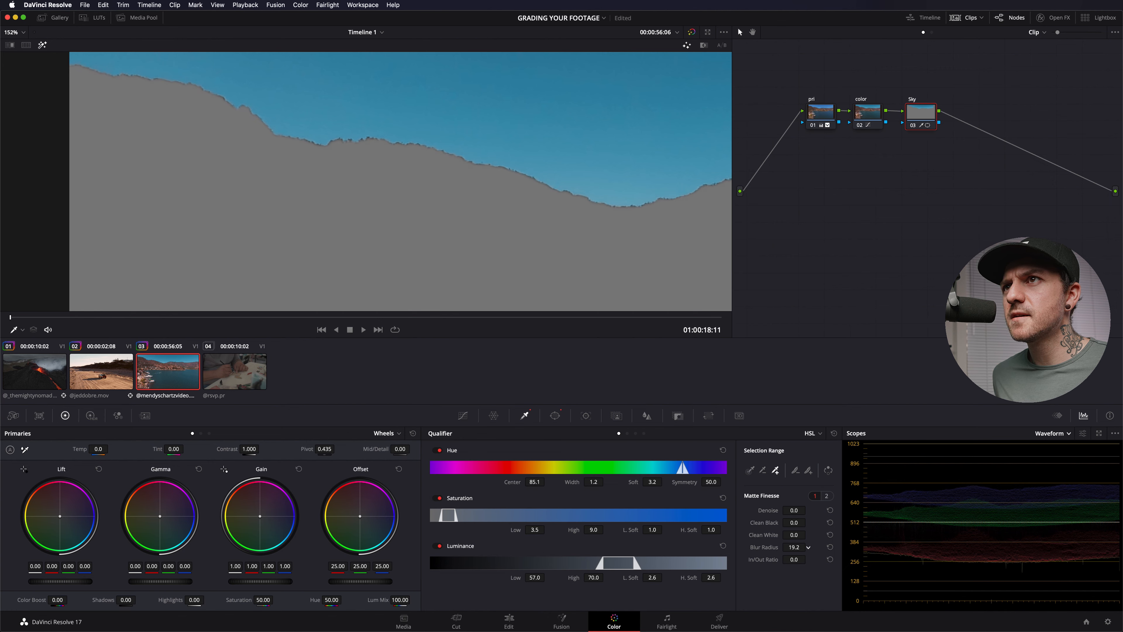
pyautogui.moveTo(796, 559); pyautogui.dragTo(872, 560)
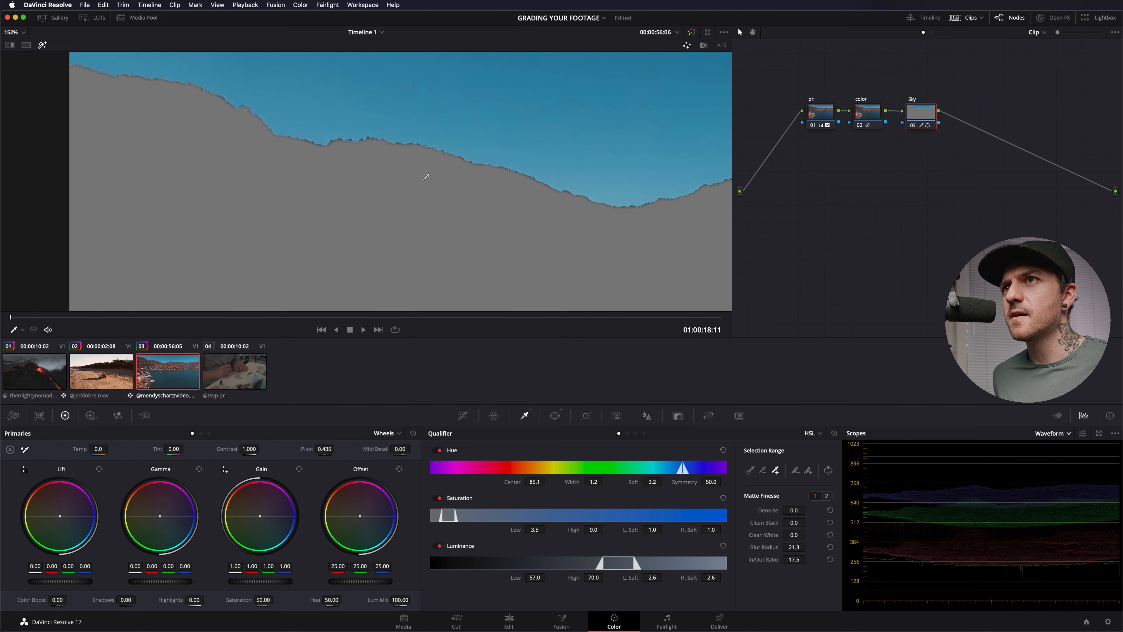
pyautogui.hotkey('shift', 'h')
pyautogui.scroll(-5, 520, 272)
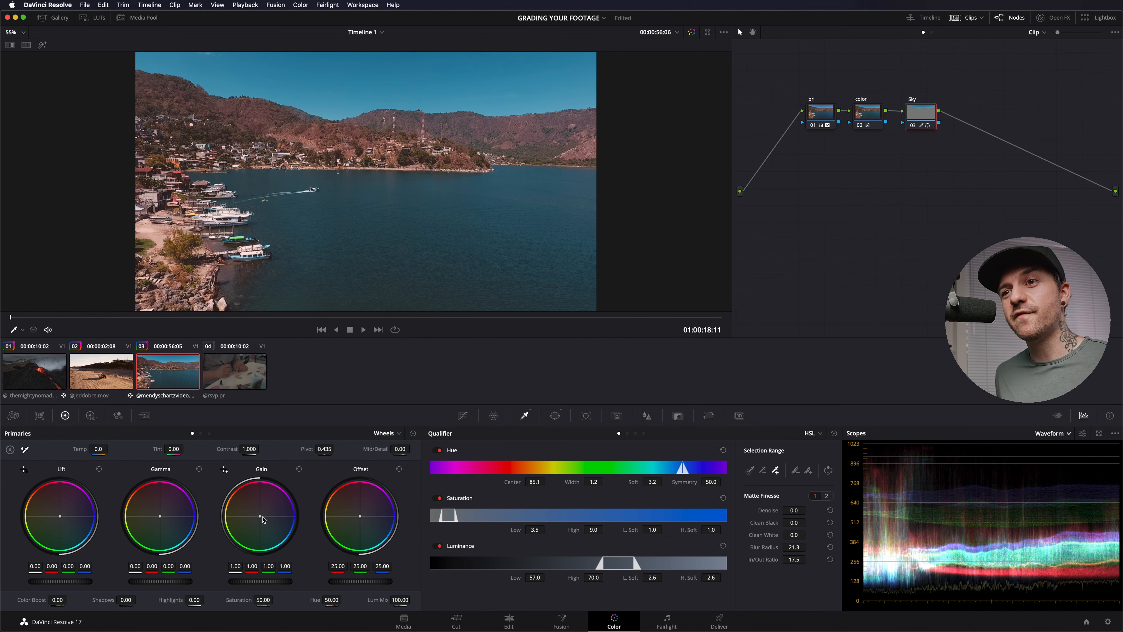
# Push the Sky node's lift, gamma and gain color balance toward orange, with gain at red 1.93, green 0.79 and blue 0.37
pyautogui.moveTo(262, 517); pyautogui.dragTo(259, 504)
pyautogui.moveTo(164, 518); pyautogui.dragTo(154, 506)
pyautogui.moveTo(63, 519); pyautogui.dragTo(61, 516)
pyautogui.moveTo(152, 514); pyautogui.dragTo(161, 514)
pyautogui.moveTo(255, 503); pyautogui.dragTo(253, 502)
pyautogui.moveTo(59, 515); pyautogui.dragTo(59, 507)
pyautogui.moveTo(243, 511); pyautogui.dragTo(250, 498)
# Set the Sky node's saturation to 33.40 and its contrast to 1.180
pyautogui.moveTo(263, 600)
pyautogui.mouseDown()
pyautogui.moveTo(252, 599)
pyautogui.moveTo(275, 599)
pyautogui.mouseUp()
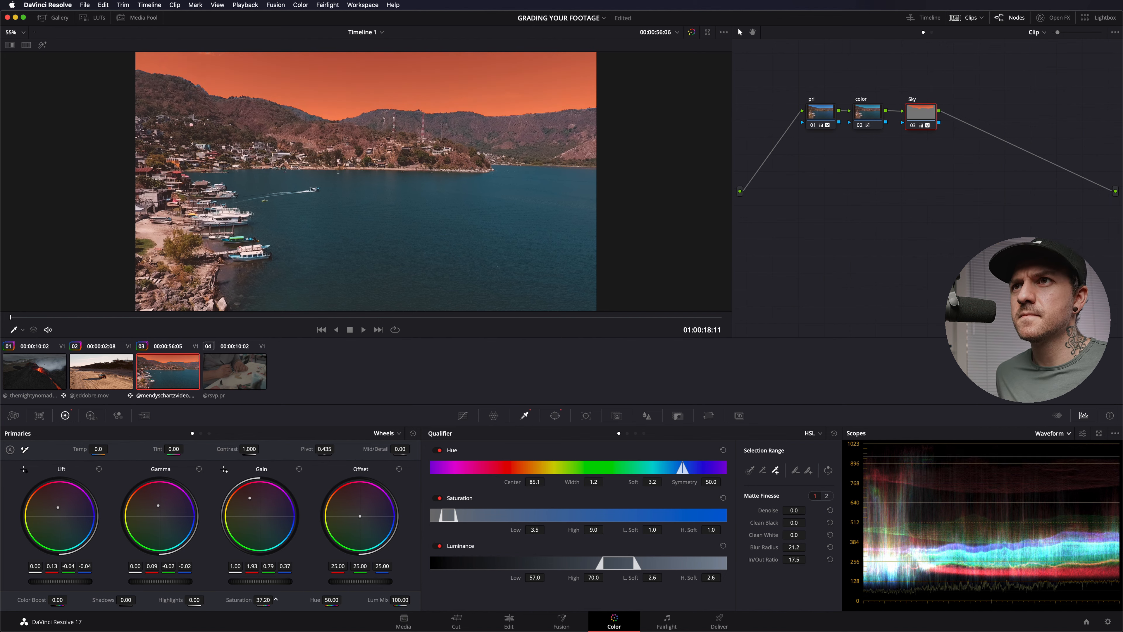
pyautogui.moveTo(249, 449); pyautogui.dragTo(261, 448)
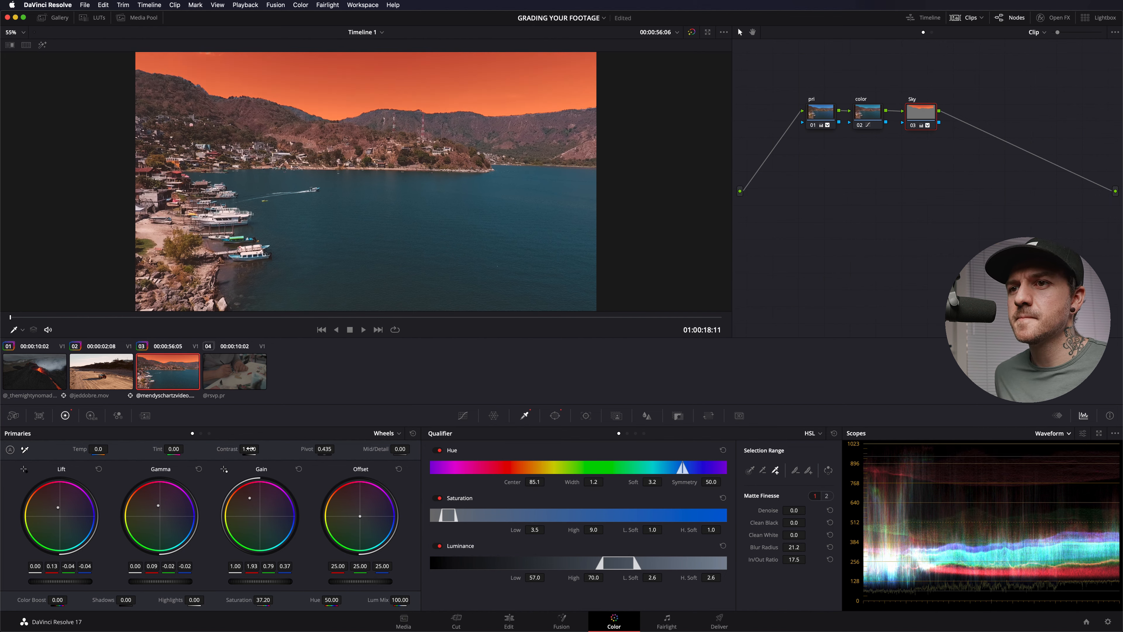
pyautogui.moveTo(267, 599); pyautogui.dragTo(276, 599)
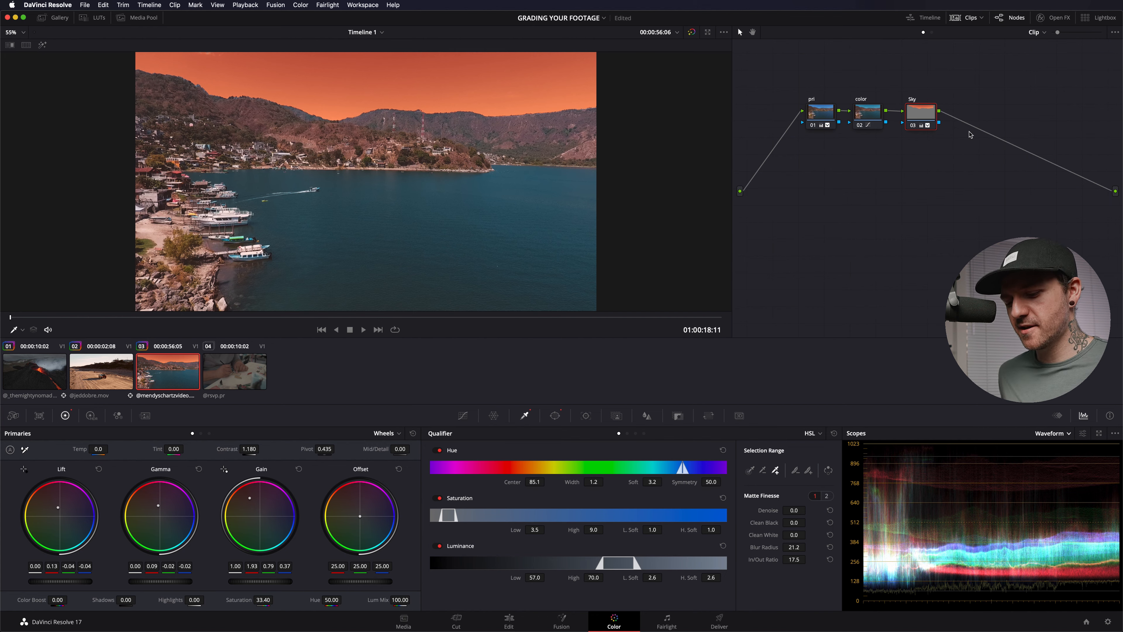
# Add a serial node after Sky and warm its offset to red 30.92, green 23.14 and blue 18.95
pyautogui.rightClick(927, 114)
pyautogui.moveTo(951, 140)
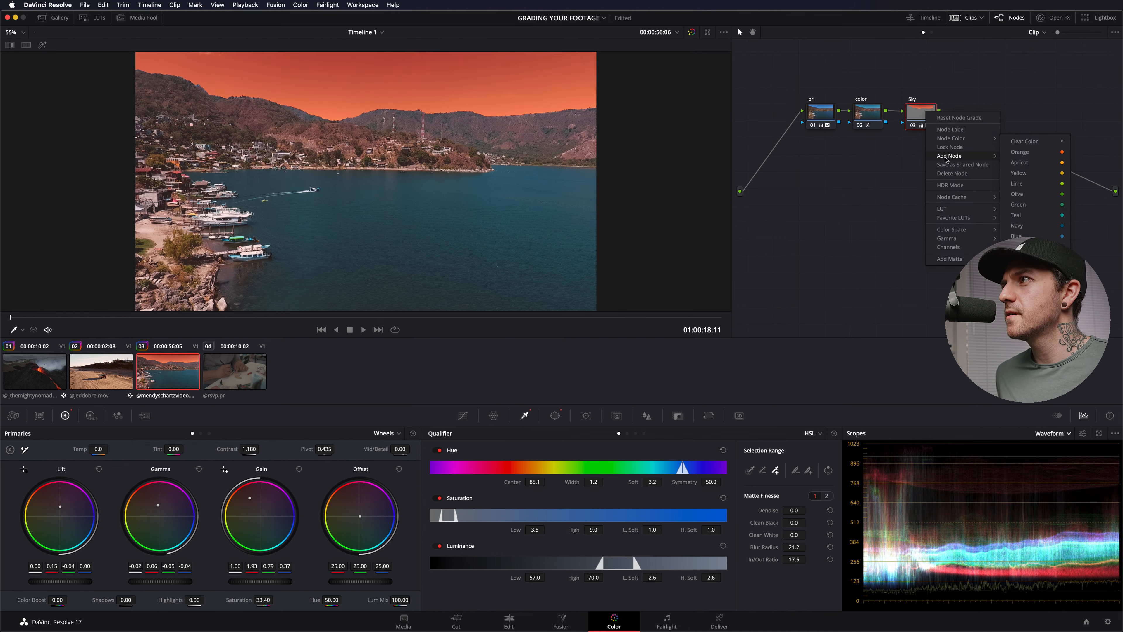
pyautogui.click(1025, 193)
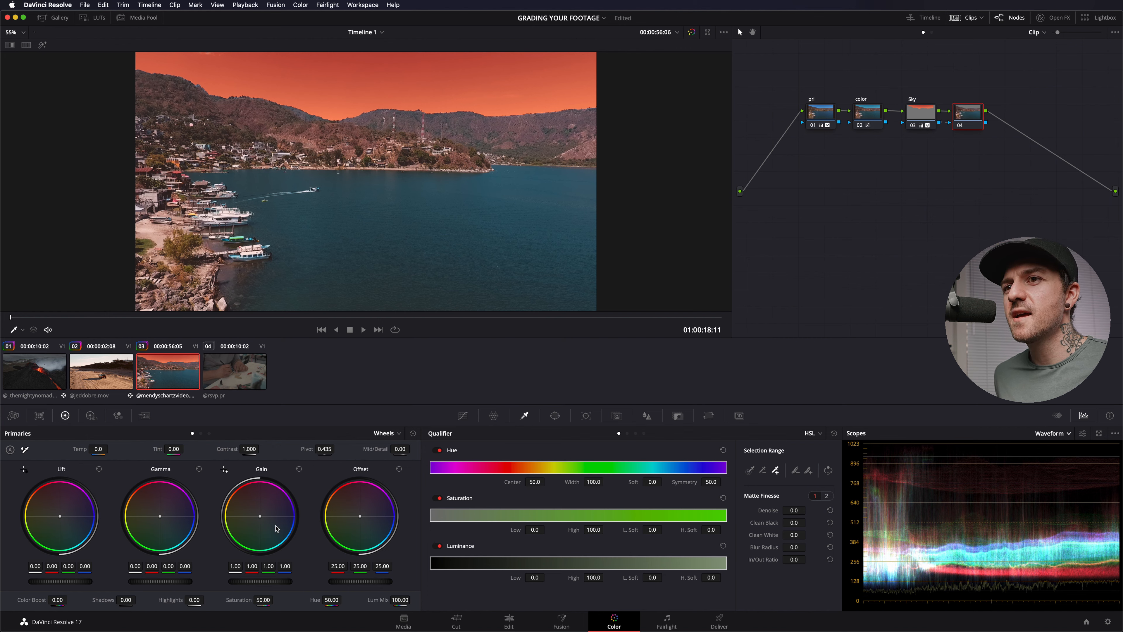
pyautogui.moveTo(360, 518); pyautogui.dragTo(357, 512)
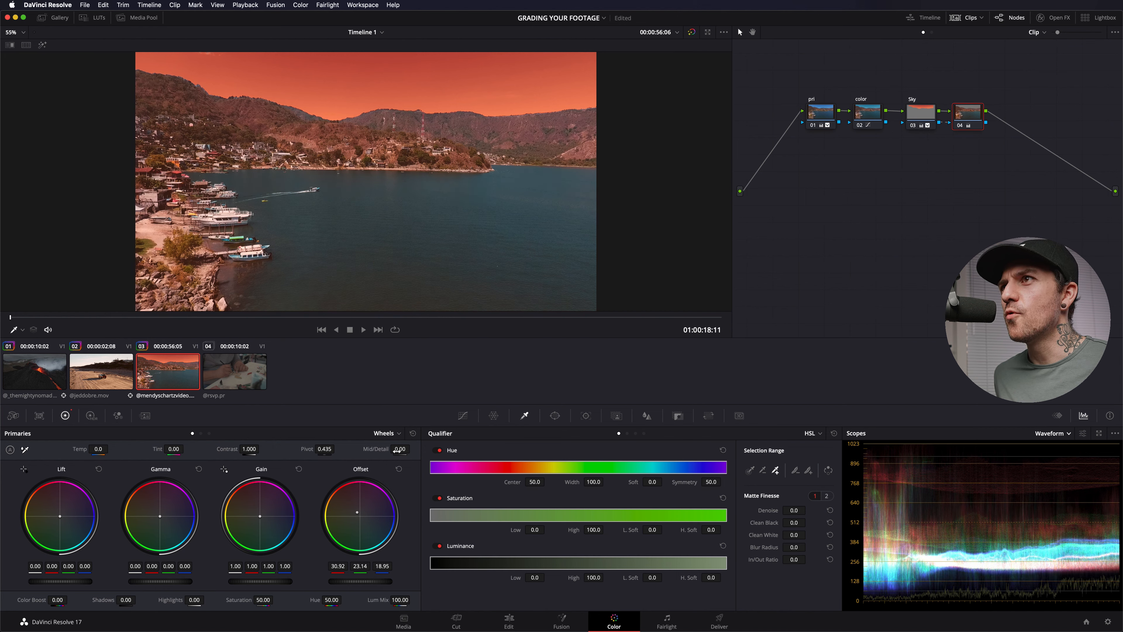
# Compare the lake shot with the warm offset node off and on
pyautogui.press('super+d')
pyautogui.press('super+d')
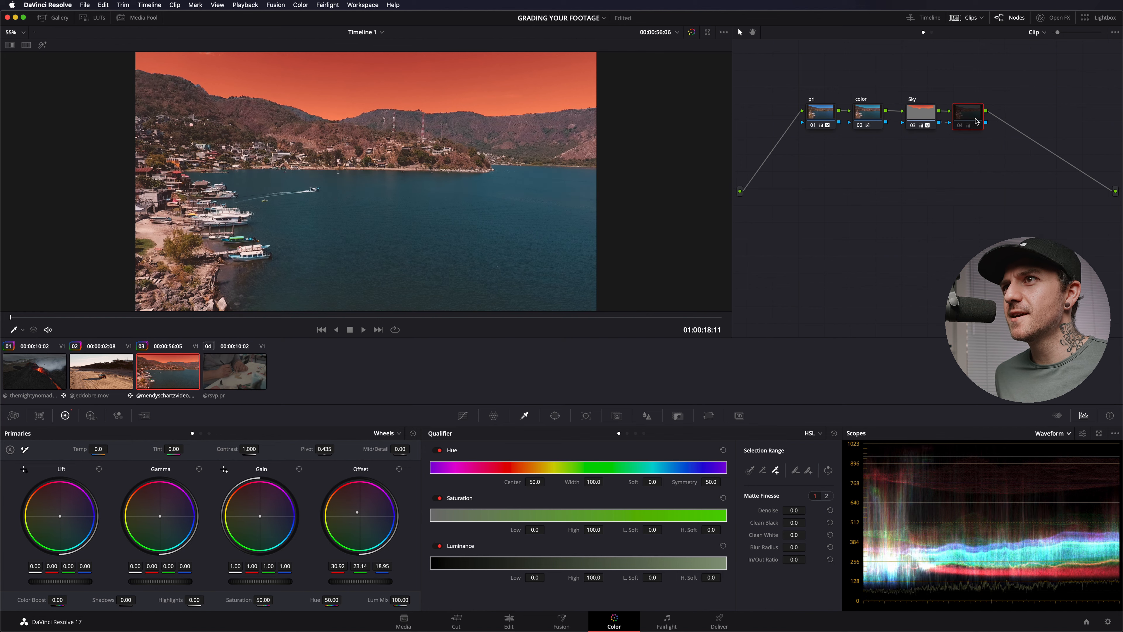
pyautogui.press('super+d')
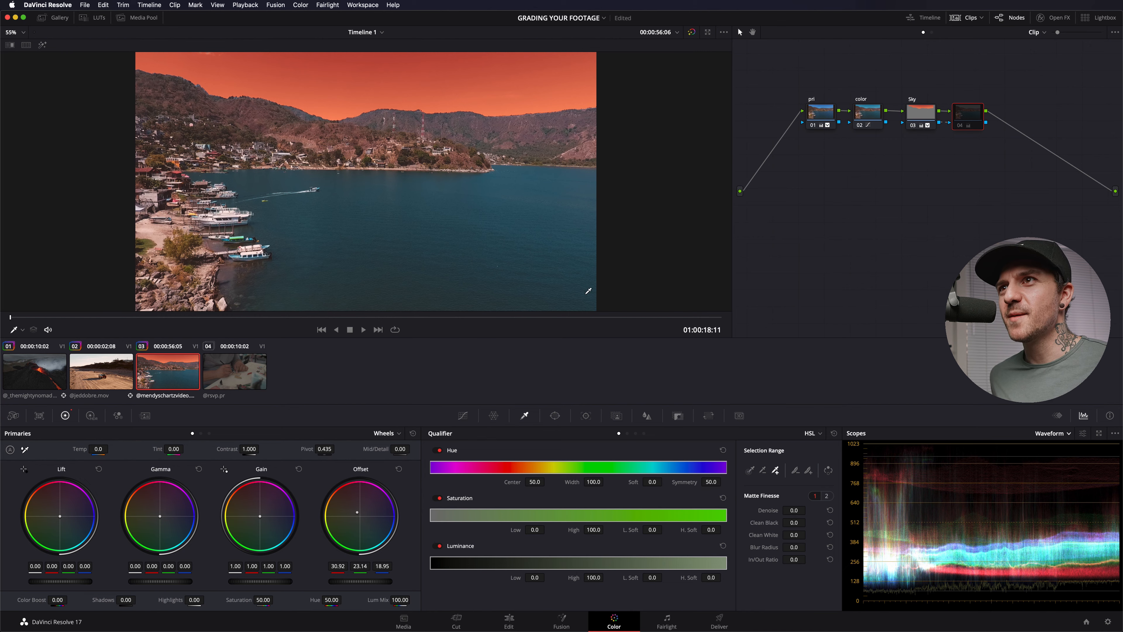
pyautogui.press('super+d')
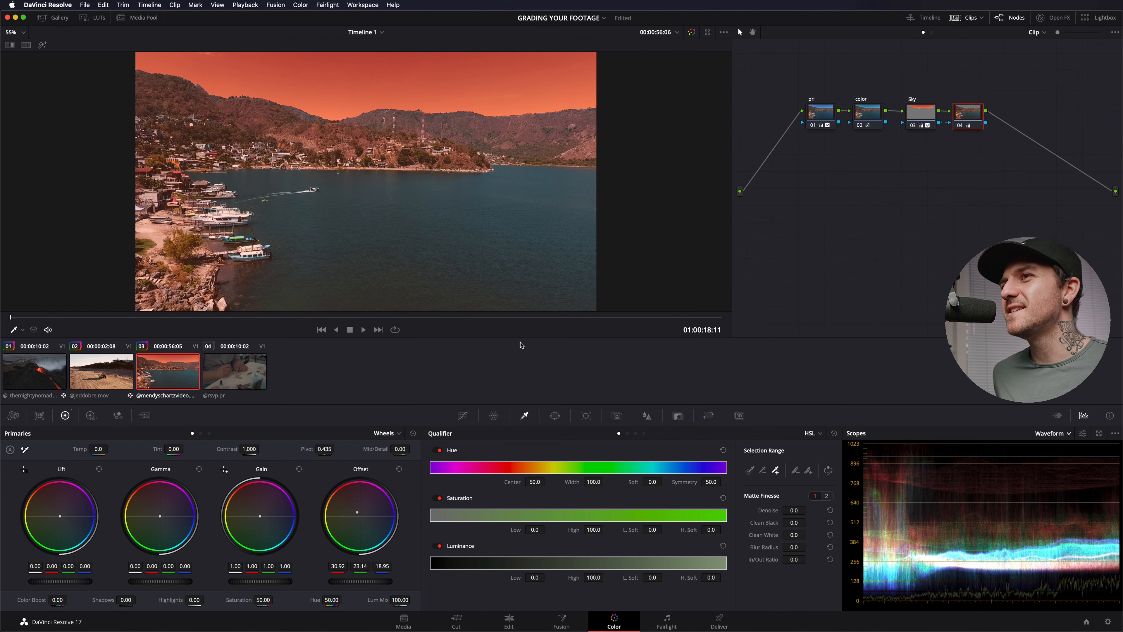
# Set the Sky node's saturation to 29.20
pyautogui.click(931, 123)
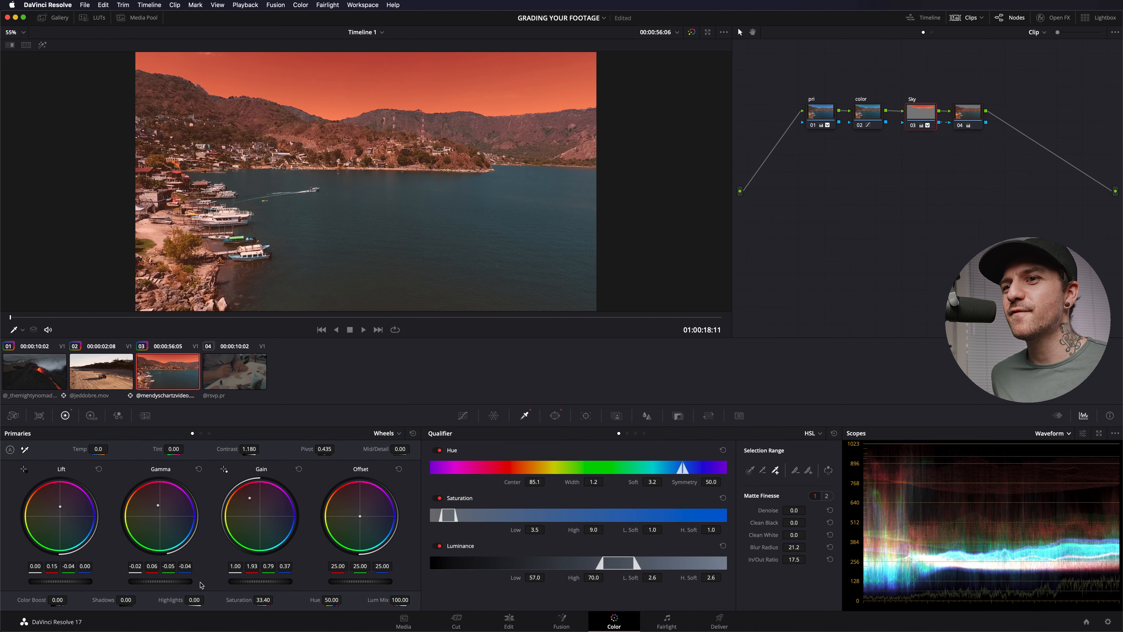
pyautogui.moveTo(263, 600); pyautogui.dragTo(260, 600)
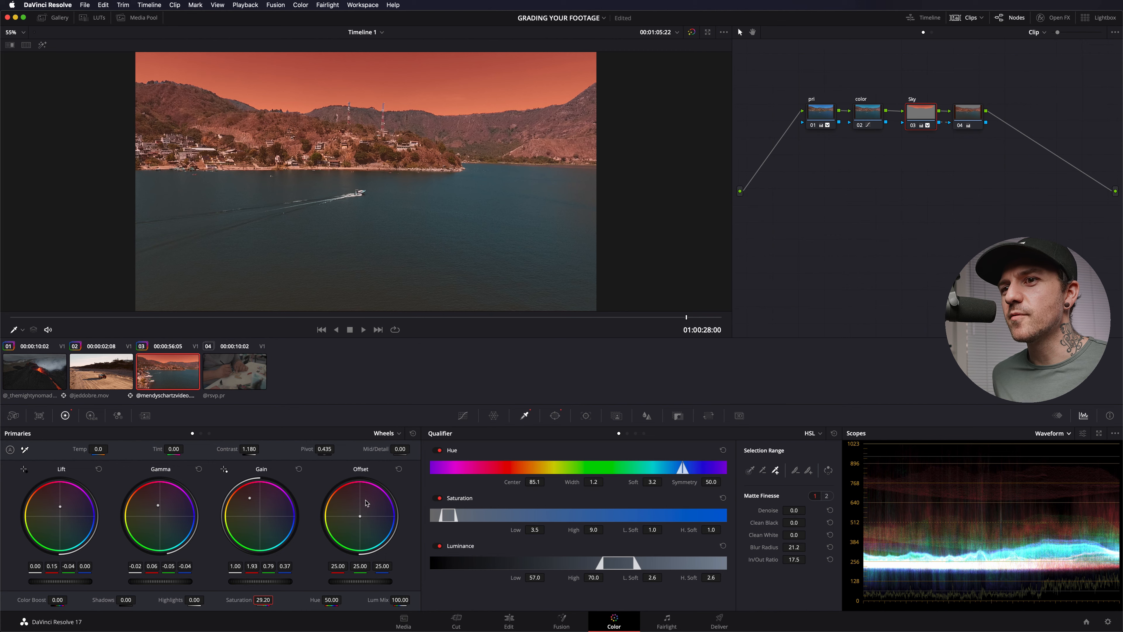
# Try a hue of 100 on the Sky node, reset the hue and return to the lake clip's start
pyautogui.moveTo(332, 609); pyautogui.dragTo(344, 600)
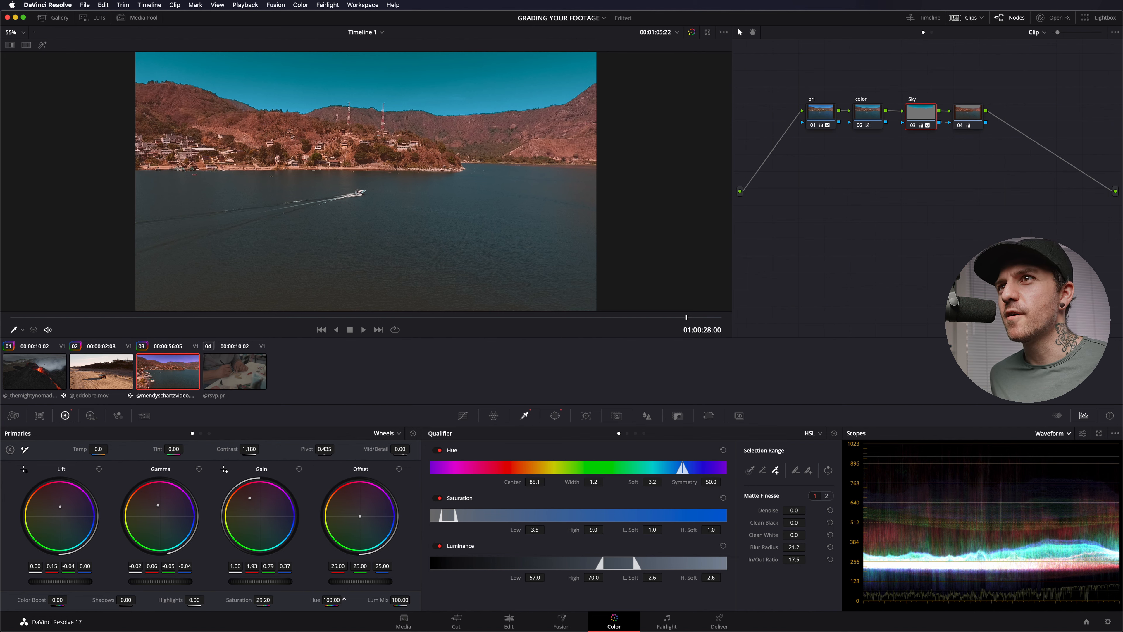
pyautogui.doubleClick(330, 601)
pyautogui.press('Up')
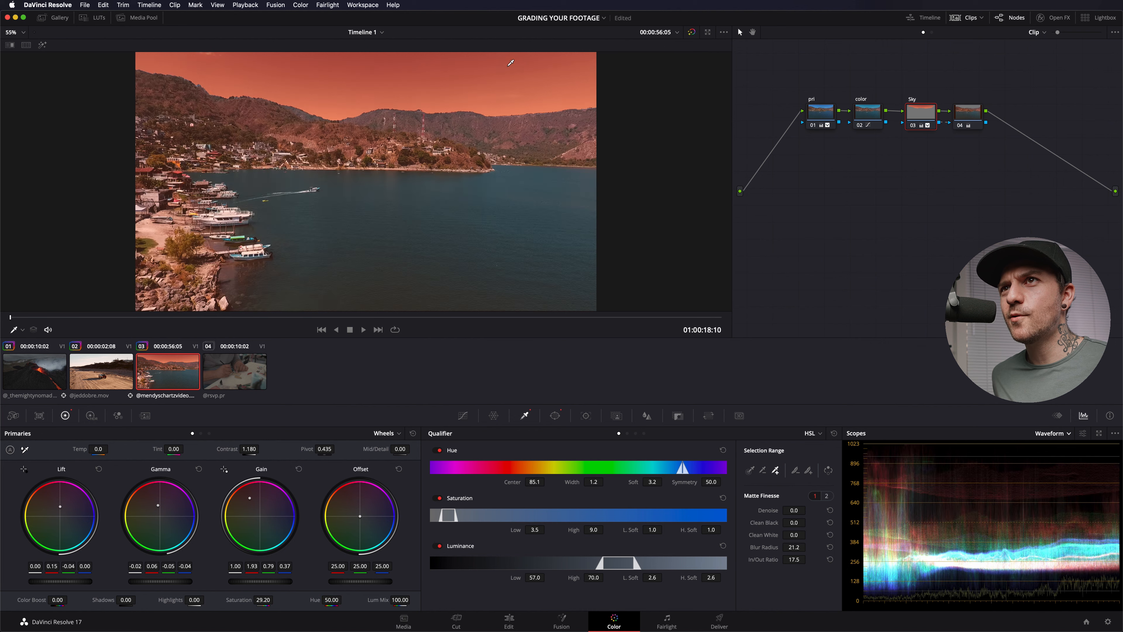
# On the fourth clip, label the first node pri and move its custom curve's white point inward to brighten the shot
pyautogui.click(220, 382)
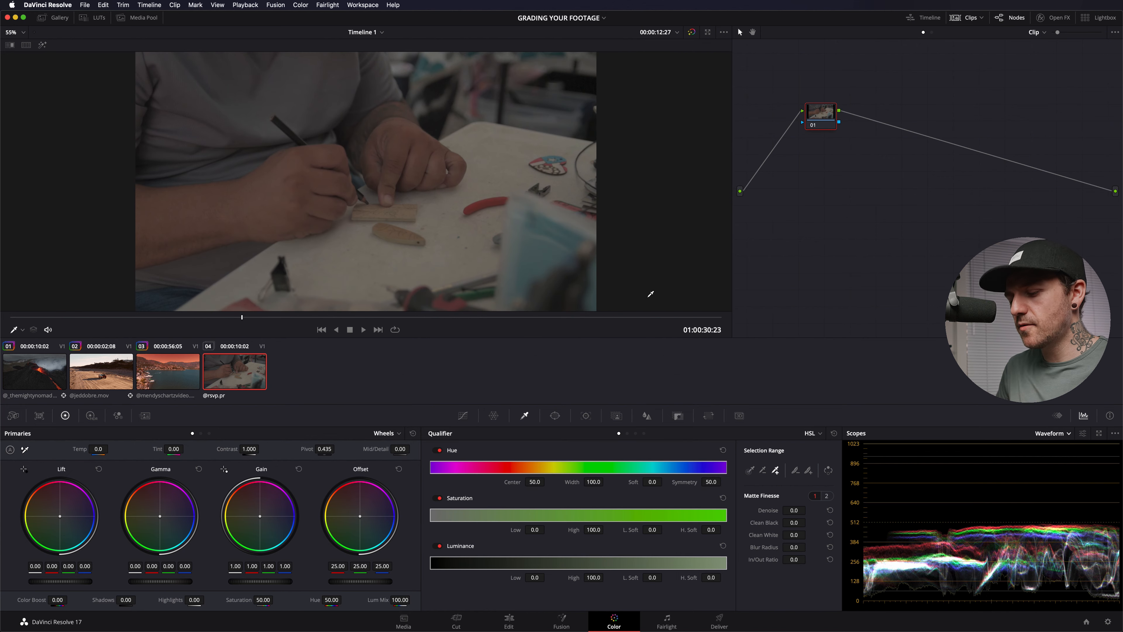
pyautogui.write('pri')
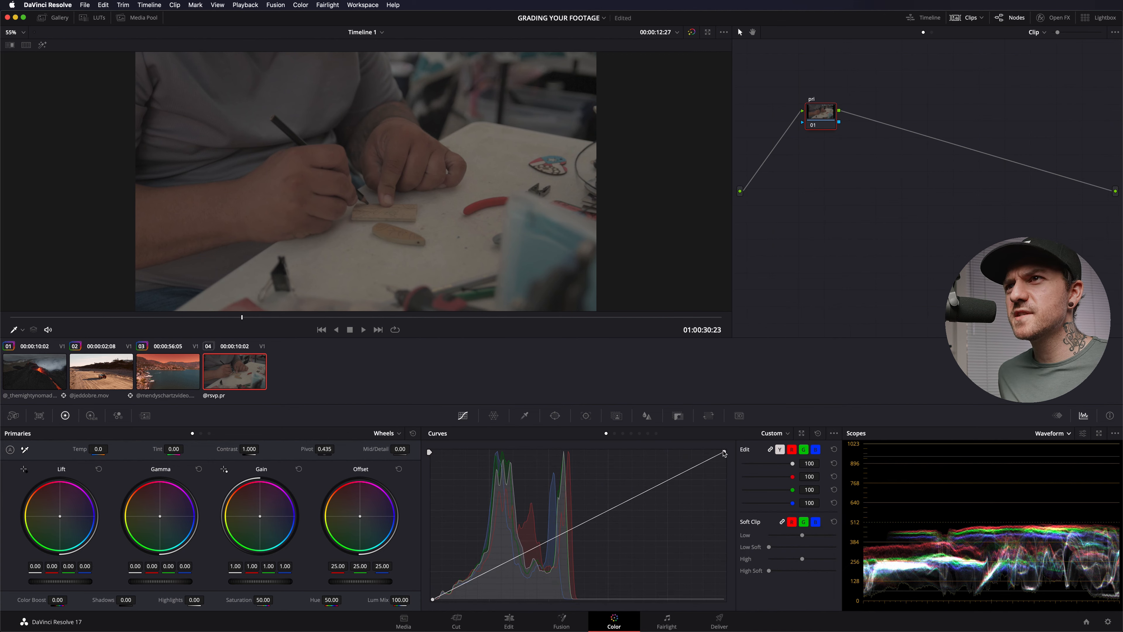
pyautogui.moveTo(723, 453); pyautogui.dragTo(610, 451)
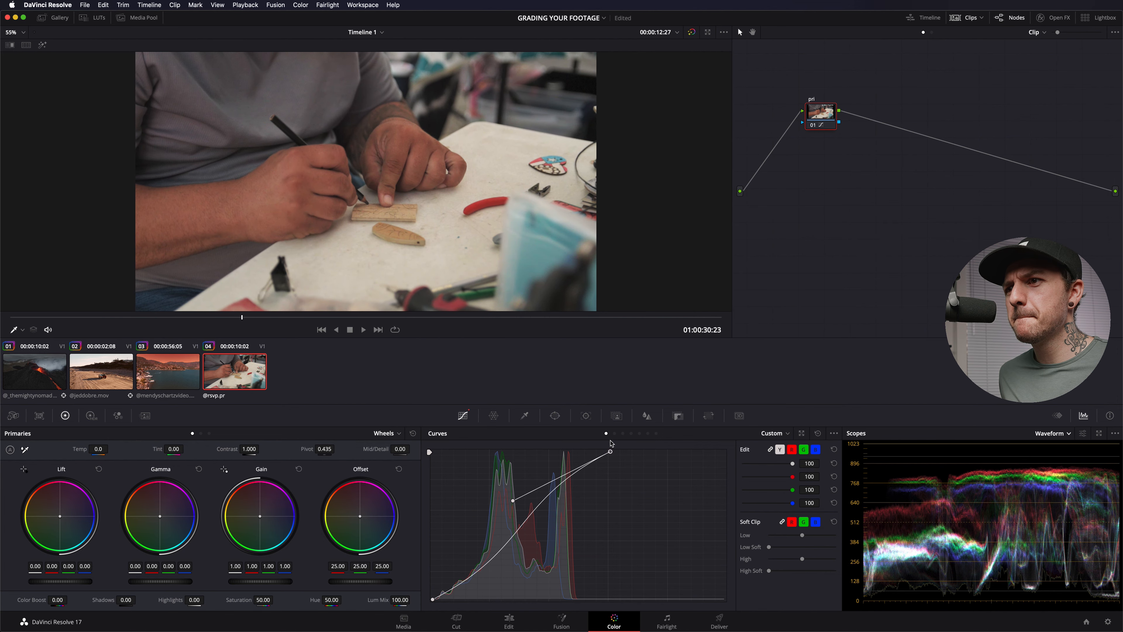
pyautogui.click(500, 502)
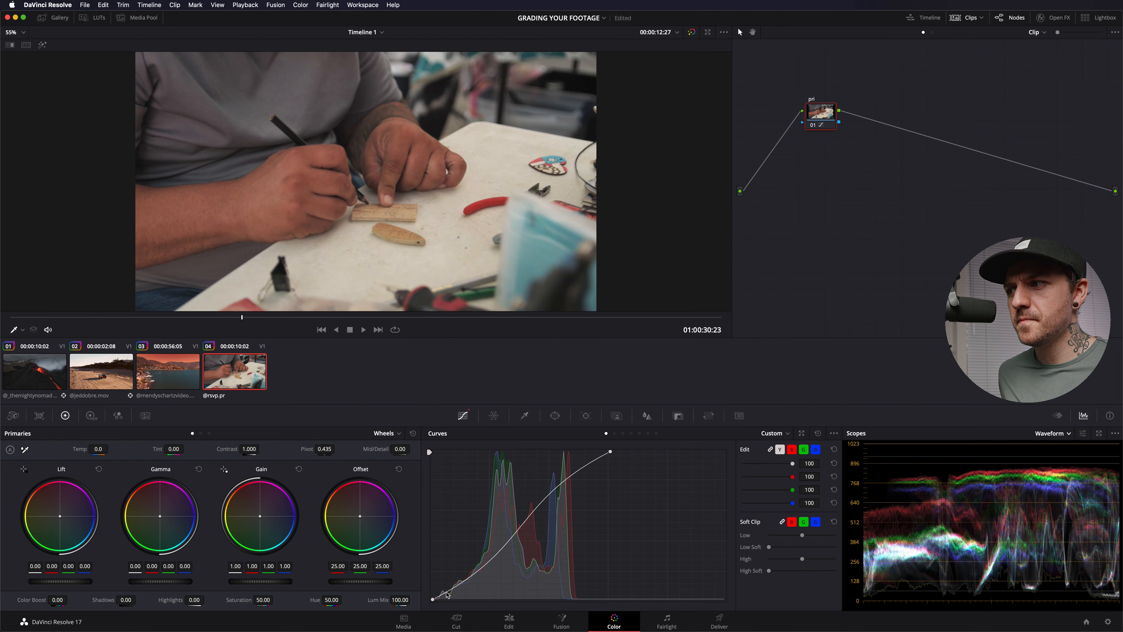
# Fine-tune the pri node's custom curve, lowering the shadows with the black point's handle and adjusting the highlights with the white point's handle
pyautogui.click(434, 600)
pyautogui.moveTo(435, 599)
pyautogui.mouseDown()
pyautogui.moveTo(422, 597)
pyautogui.moveTo(420, 611)
pyautogui.moveTo(437, 608)
pyautogui.mouseUp()
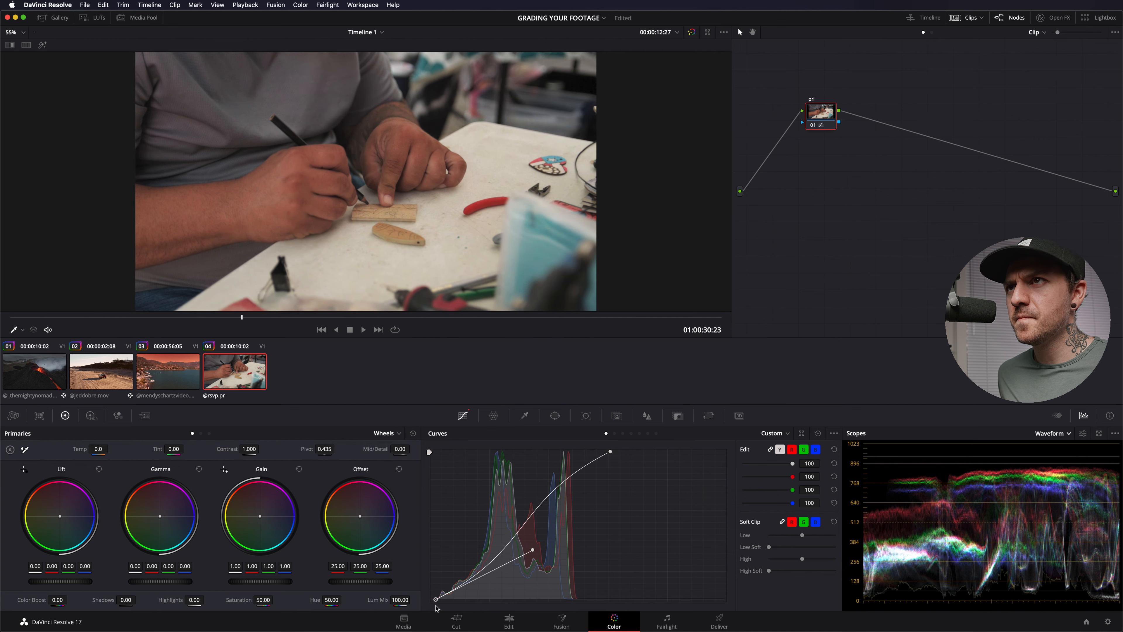
pyautogui.moveTo(534, 551); pyautogui.dragTo(539, 555)
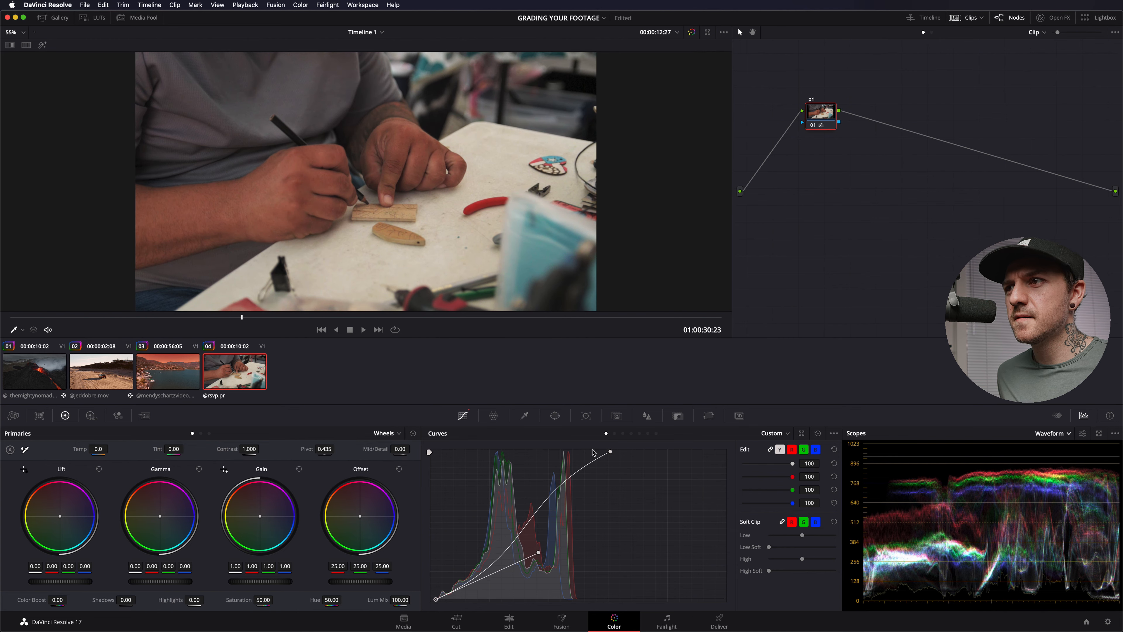
pyautogui.click(611, 454)
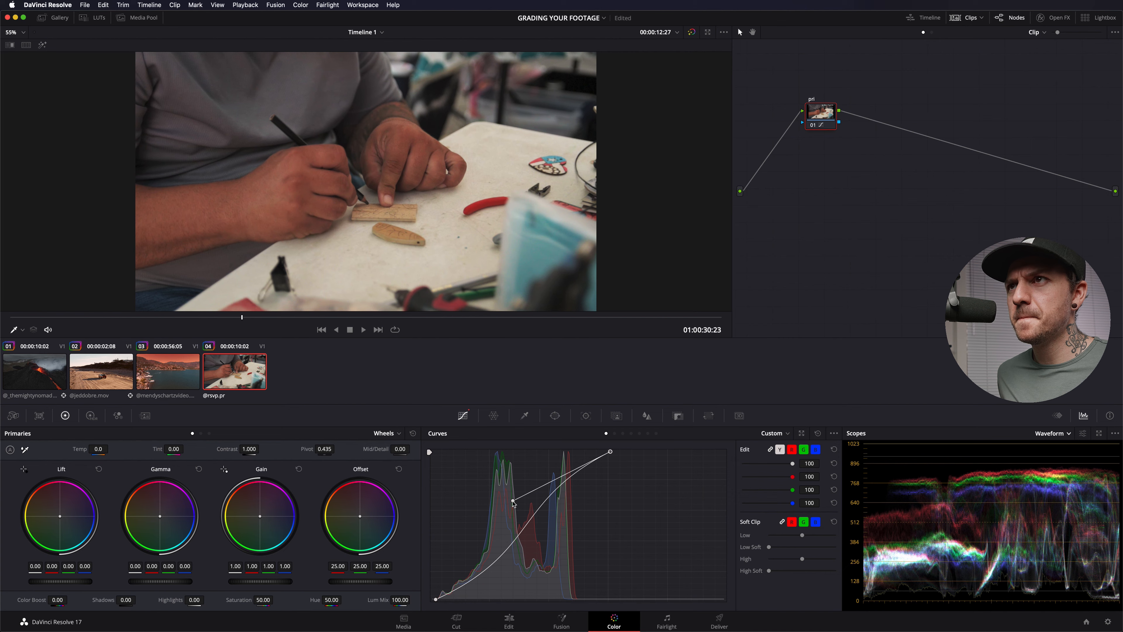
pyautogui.moveTo(513, 503); pyautogui.dragTo(512, 500)
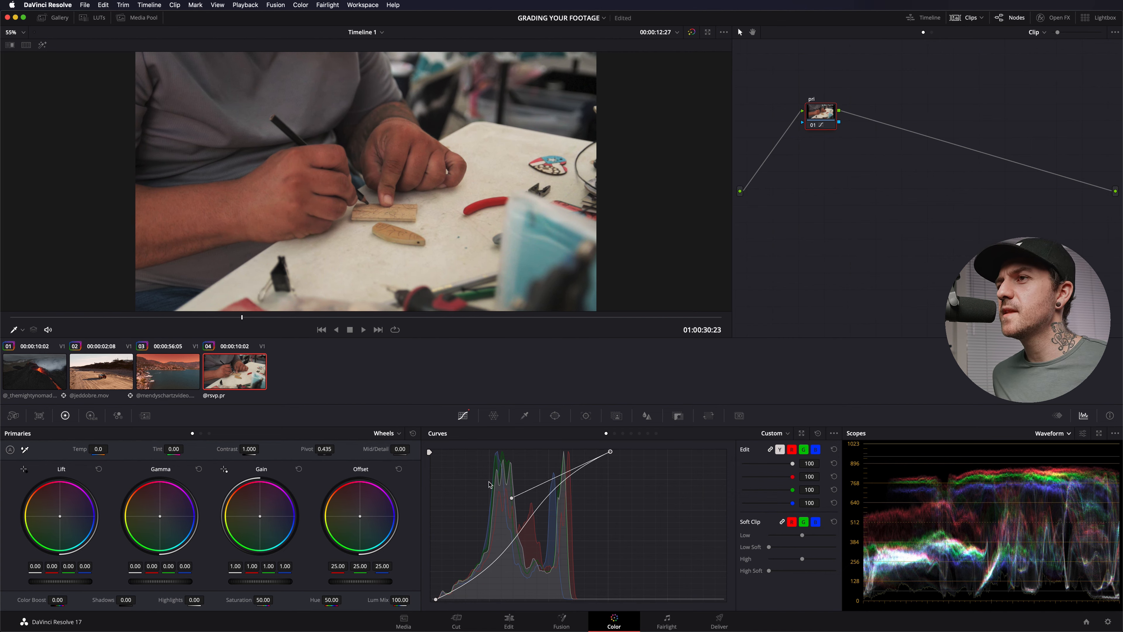
pyautogui.moveTo(511, 498); pyautogui.dragTo(512, 501)
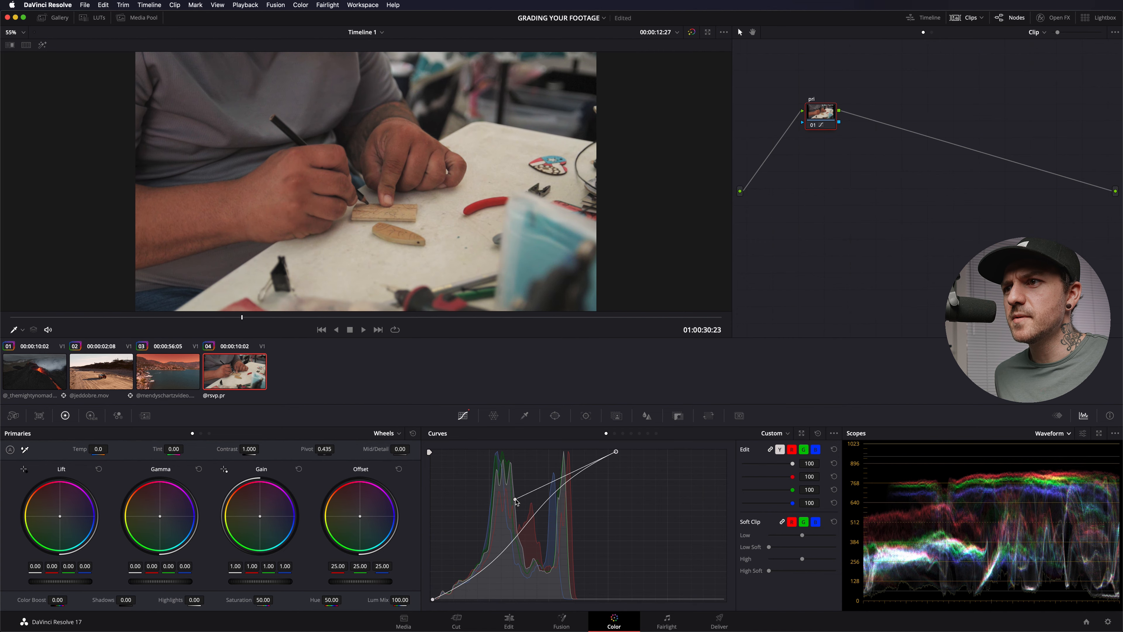
# Add a serial node after the fourth clip's pri node
pyautogui.hotkey('alt', 's')
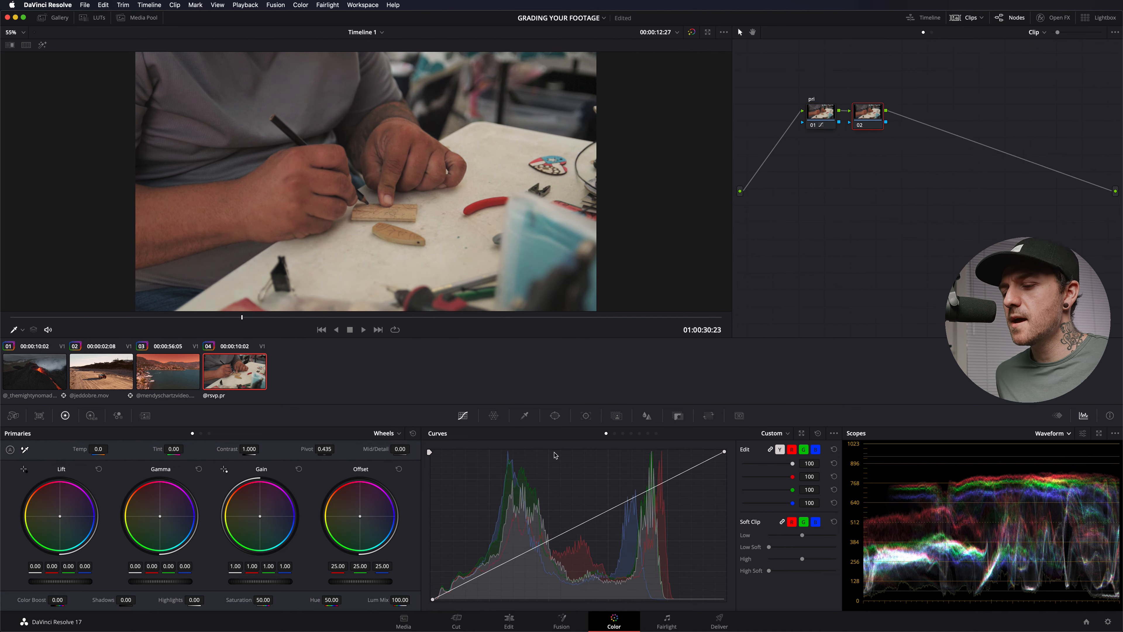